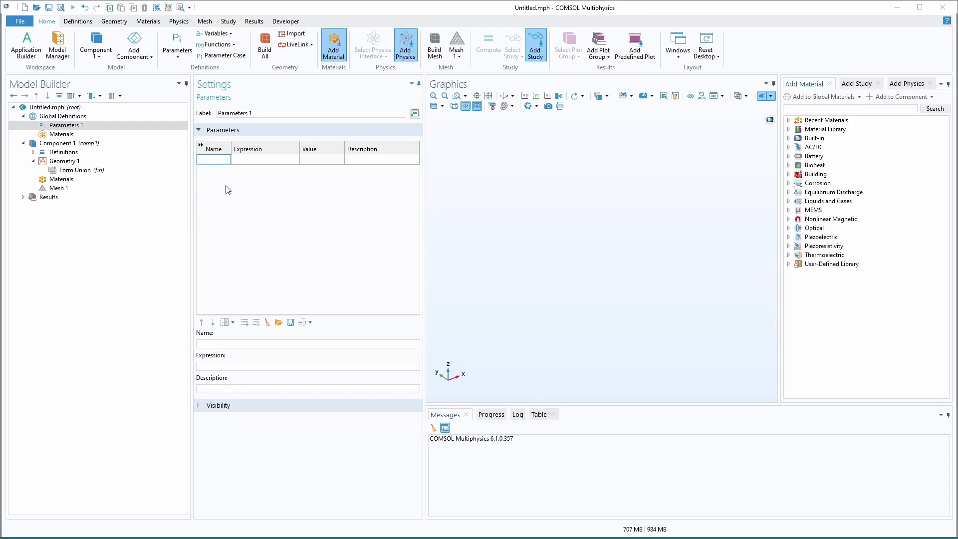
Define parameters core_od 12.7[mm], core_id 7.62[mm], core_ht 4.75[mm], core_u 200, awg26_d 0.4049[mm] and awg26_r awg26_d/2, each with a description
text(core_od	12.7[mm]	Core Outer Diameter core_id	7.62[mm]	Core Inner Diameter core_ht	4.75[mm]	Core Height core_u	200	Core Relative Permeability awg26_d	0.4049[mm]	Wire Diameter awg26_r	awg26_d/2	Wire Radius)
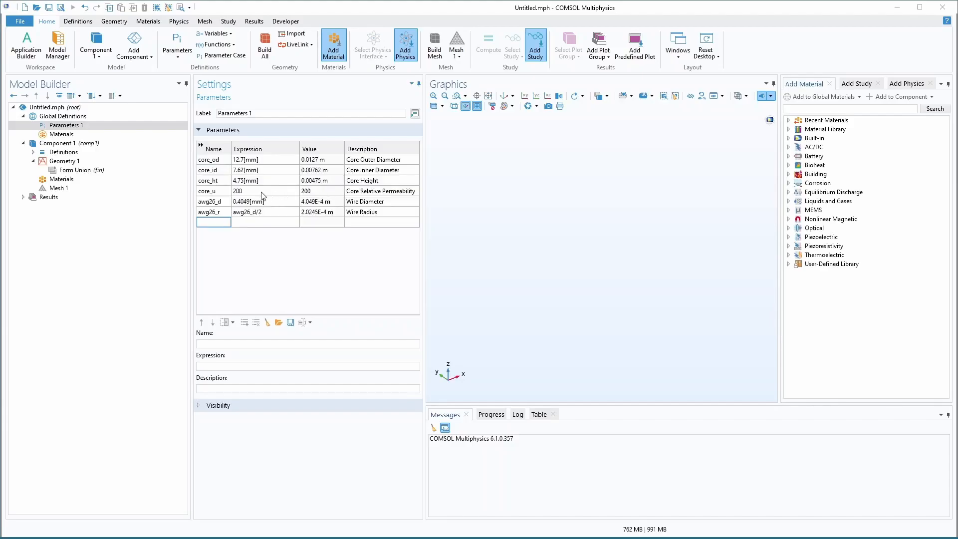
click(208, 161)
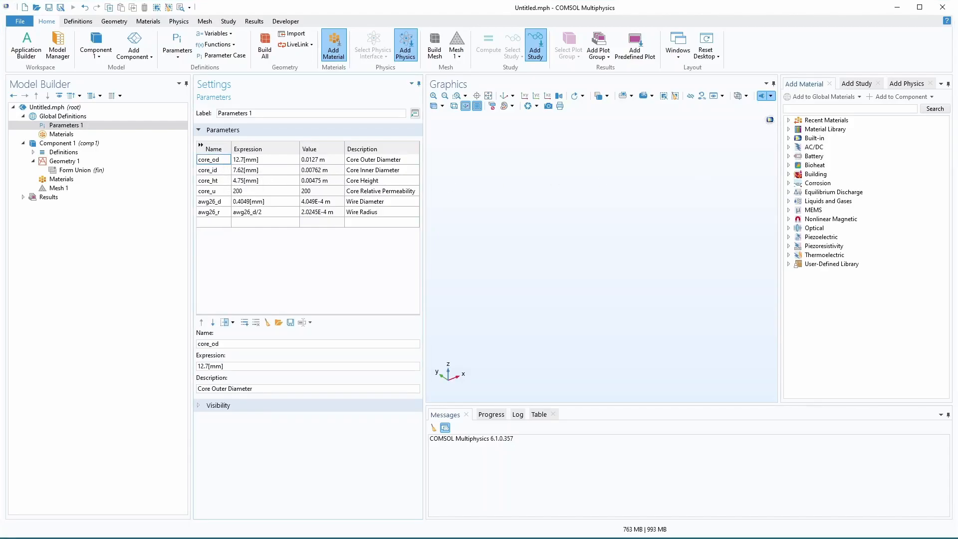
Check the core parameters and their units against the dimensions and permeability in the C055047A2 PDF datasheet
drag(957, 50, 308, 65)
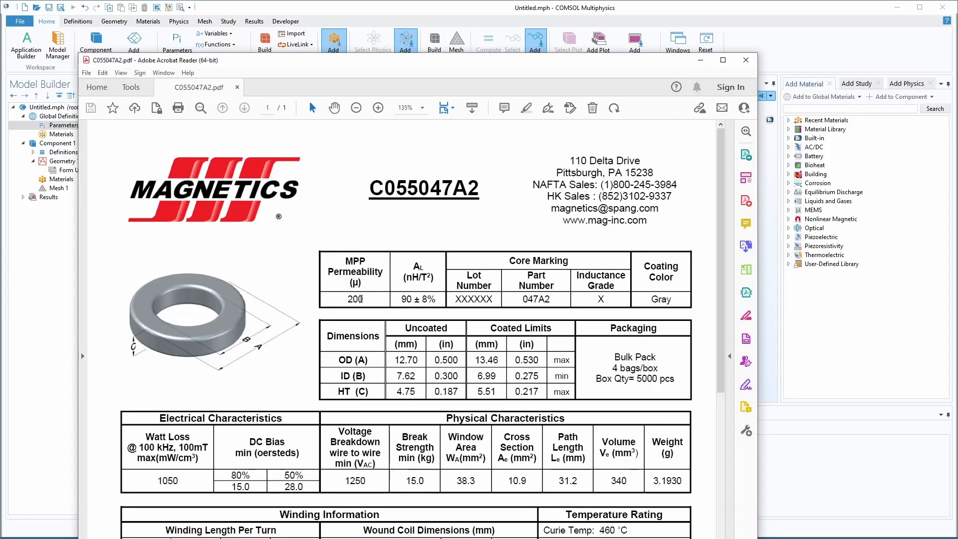
double_click(404, 360)
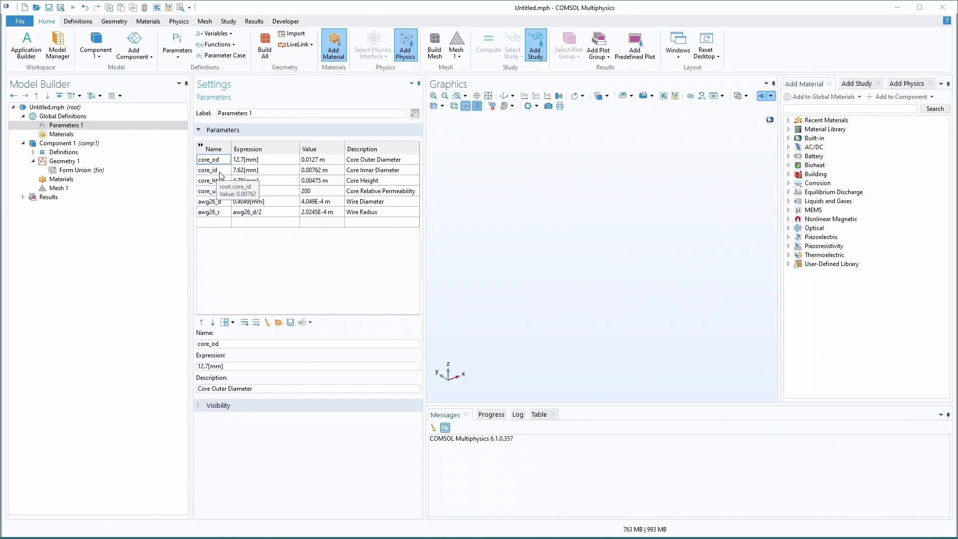
click(213, 191)
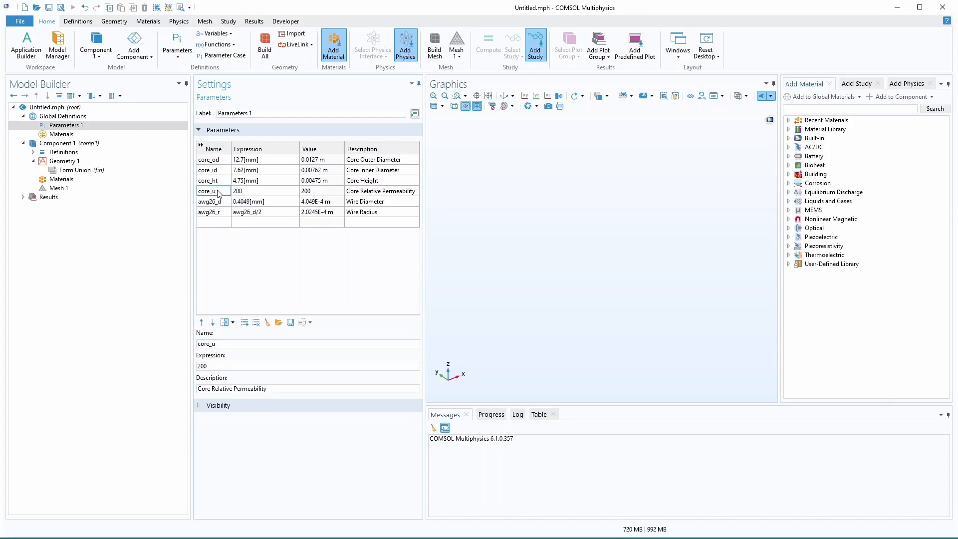
click(261, 160)
click(262, 161)
drag(260, 160, 245, 159)
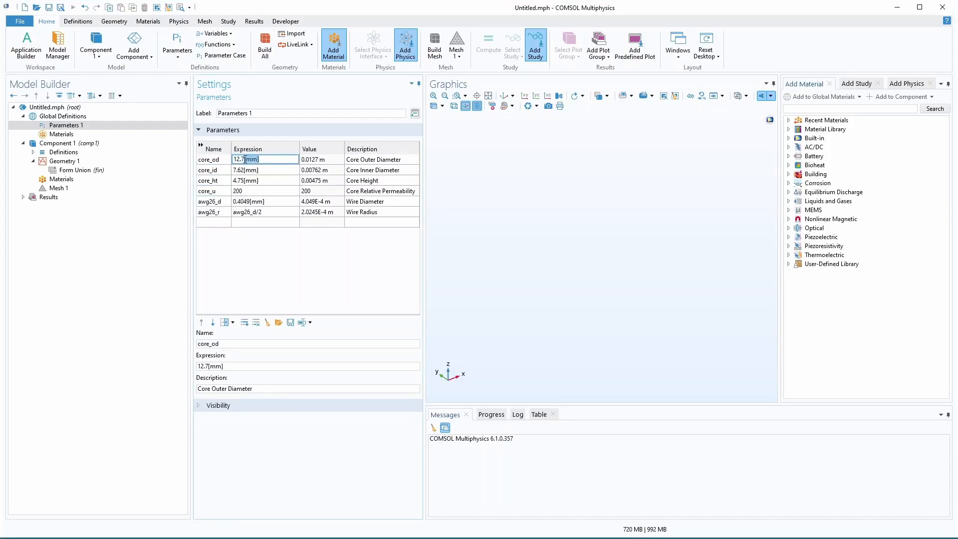
click(212, 201)
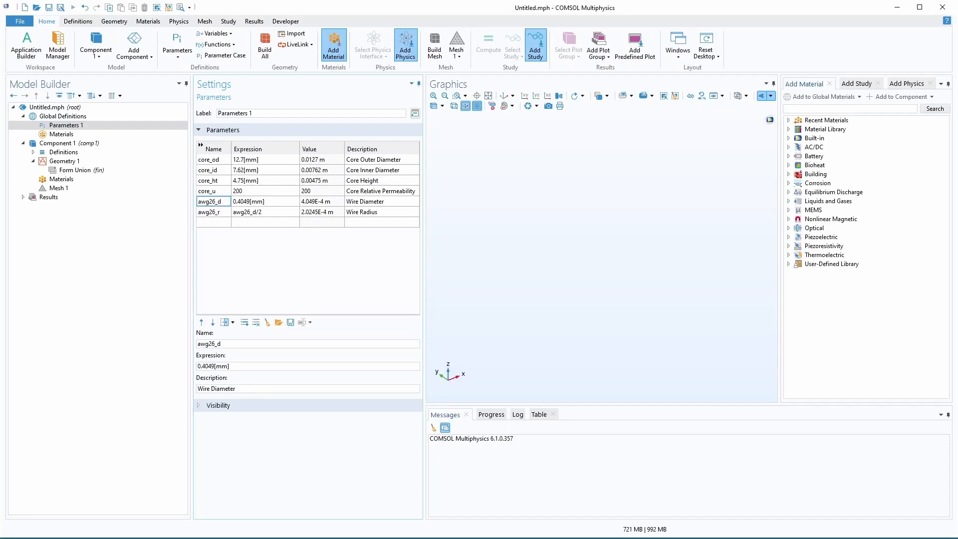
Check the 26 gauge copper wire diameter in millimetres in the browser's wire gauge calculator, and review the wire radius parameter
drag(768, 538, 697, 69)
double_click(447, 263)
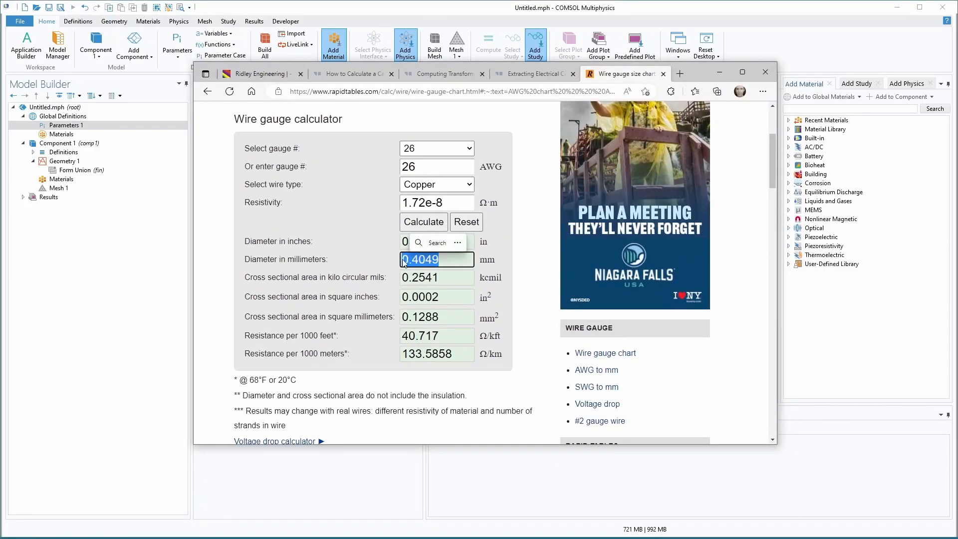
drag(696, 74, 698, 538)
click(270, 215)
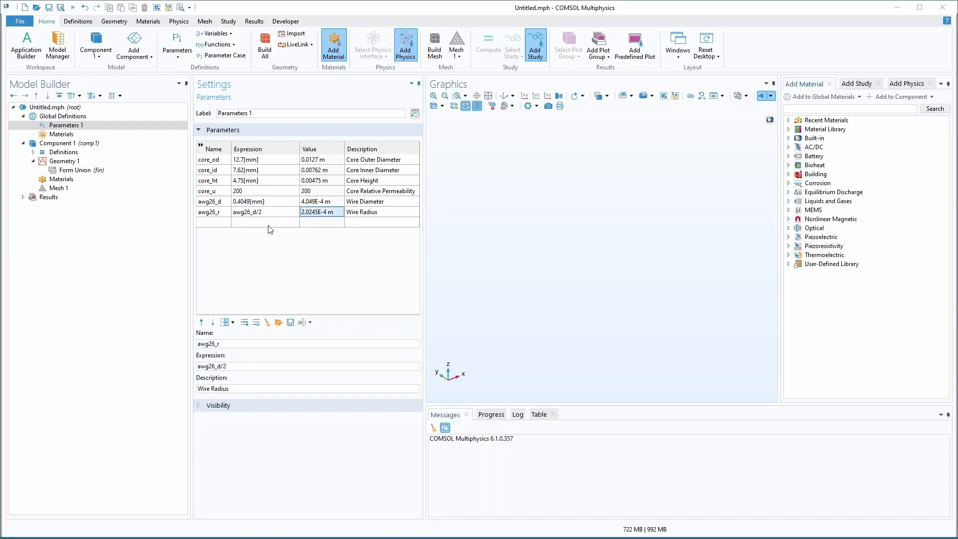
Set the length unit of Geometry 1 to mm
click(64, 161)
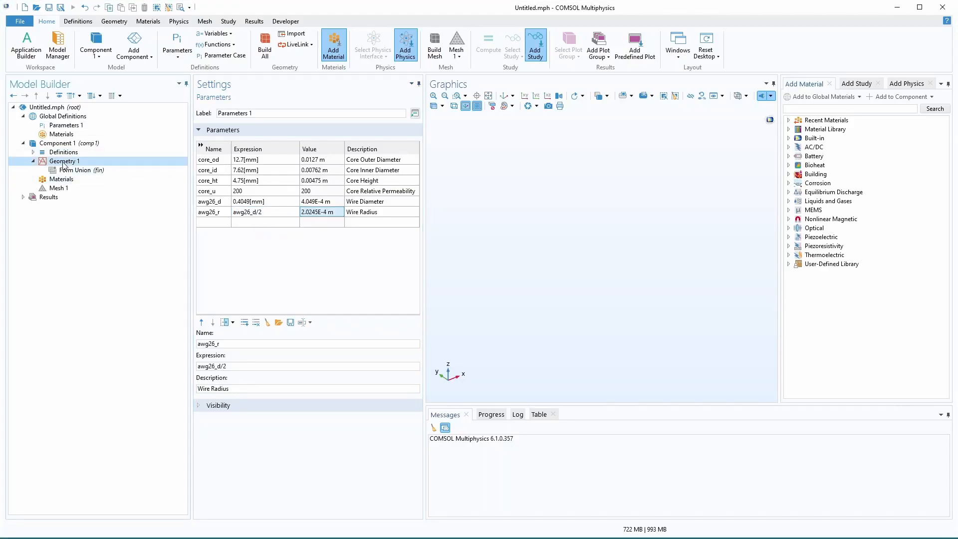
right_click(63, 162)
key(Escape)
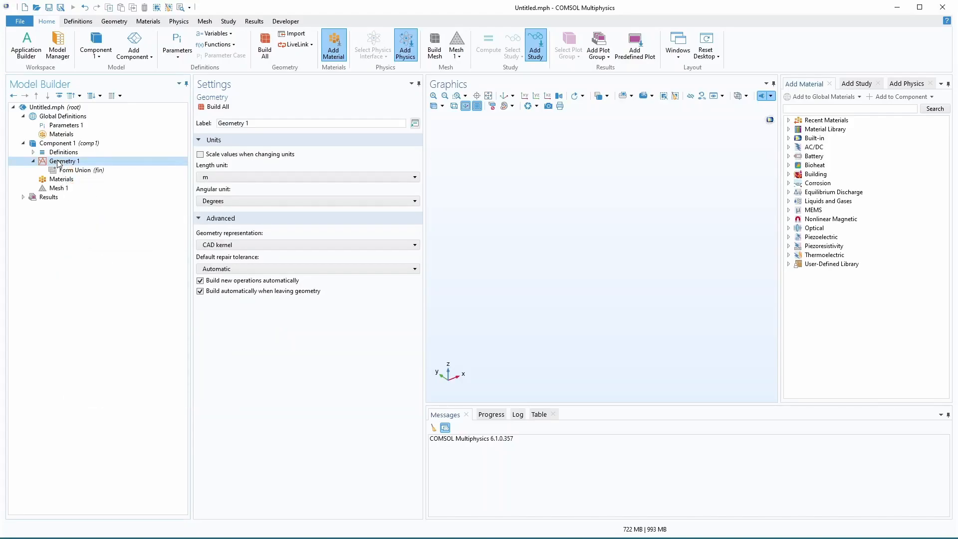
click(232, 176)
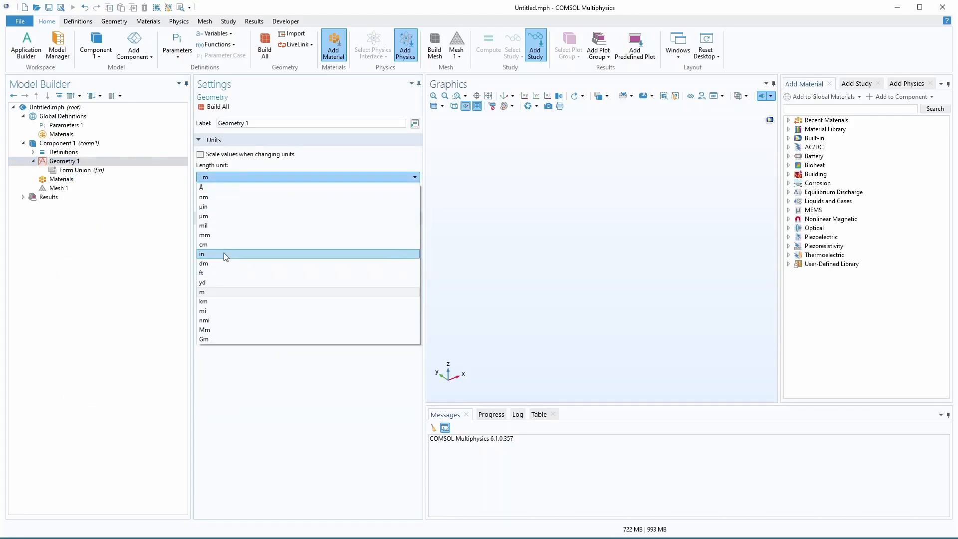
click(226, 235)
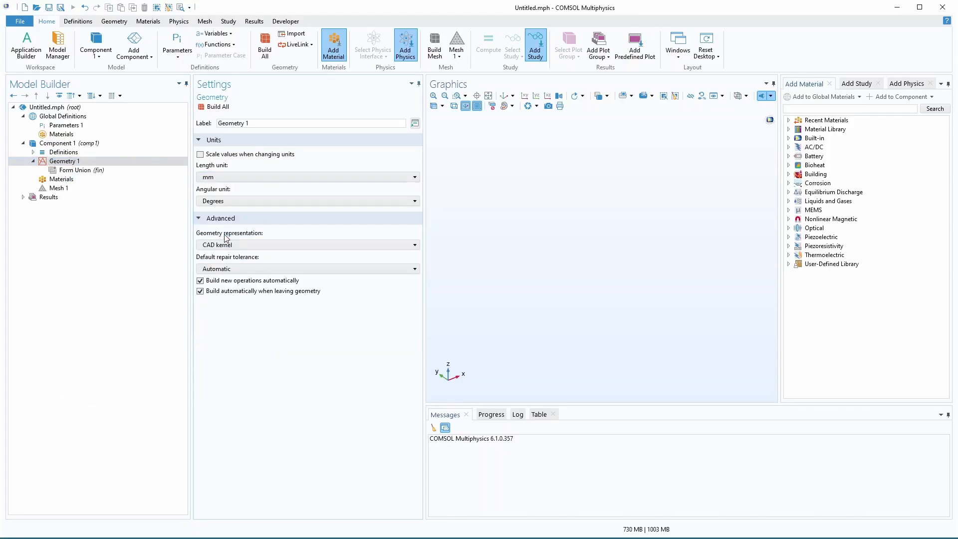
Add a work plane on the xy-plane to Geometry 1 and open its plane geometry
right_click(68, 165)
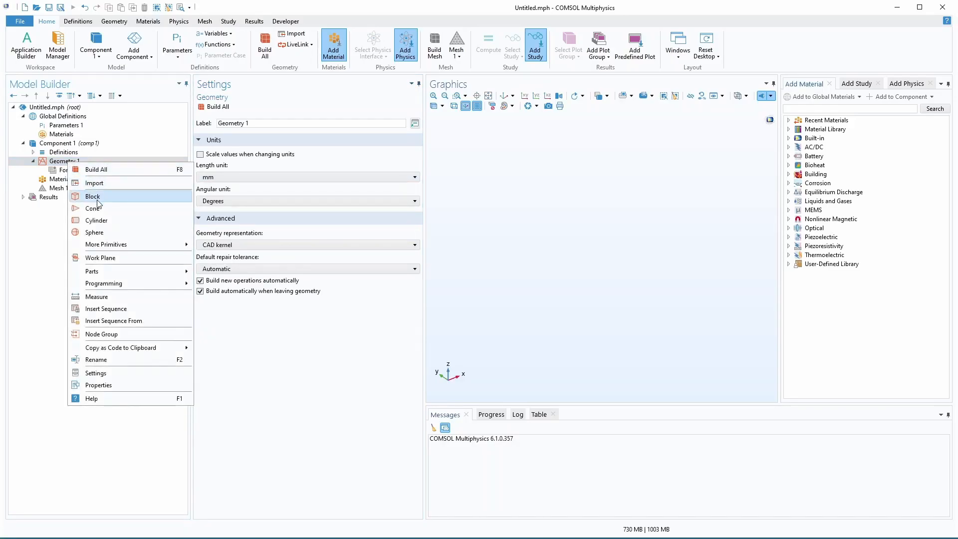
click(107, 257)
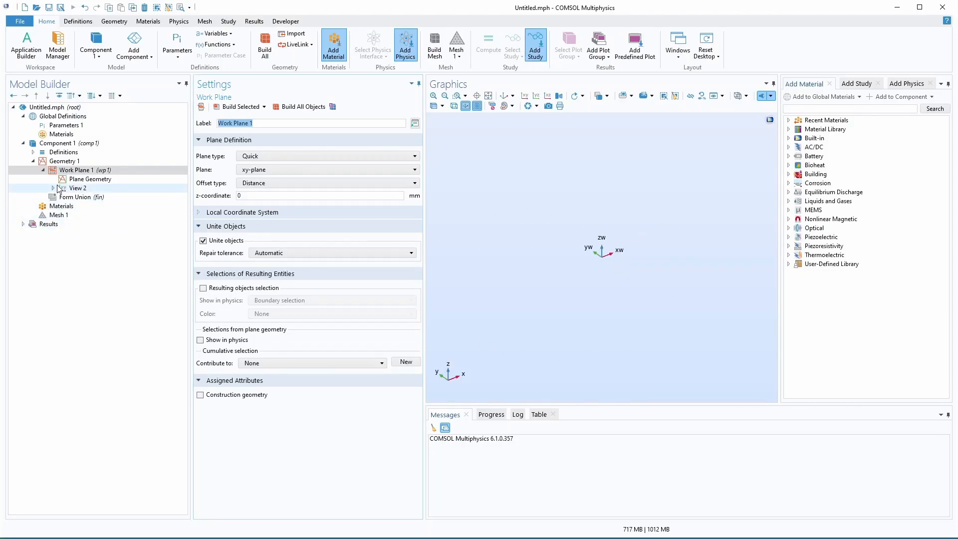
click(80, 179)
Build a rectangle for the core cross-section with width (core_od-core_id)/2, height core_ht and corner xw at core_id/2
right_click(75, 179)
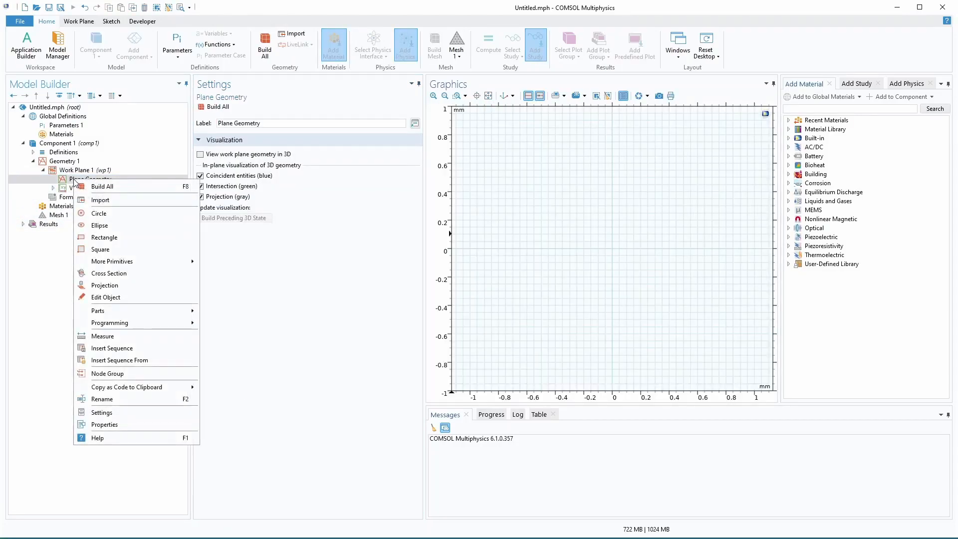
click(114, 241)
drag(858, 55, 808, 31)
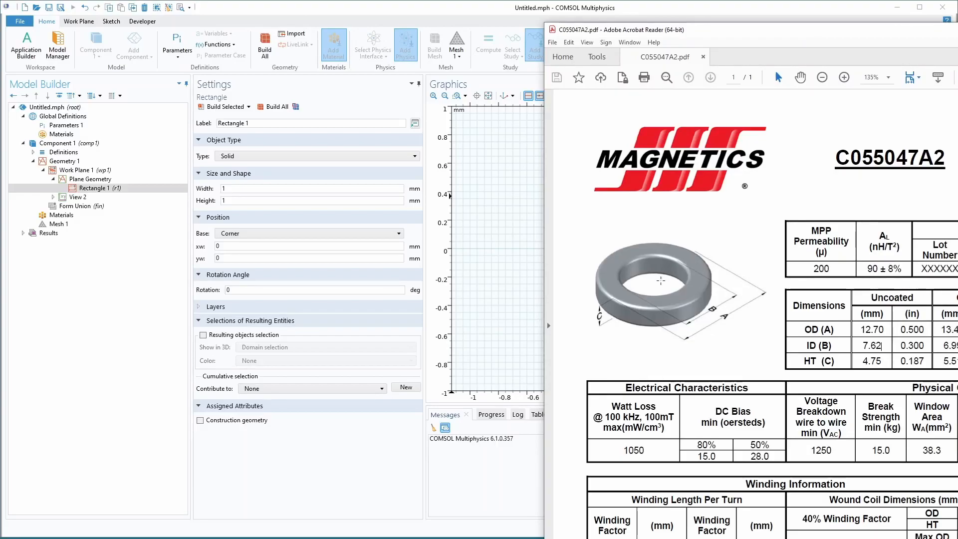
click(214, 191)
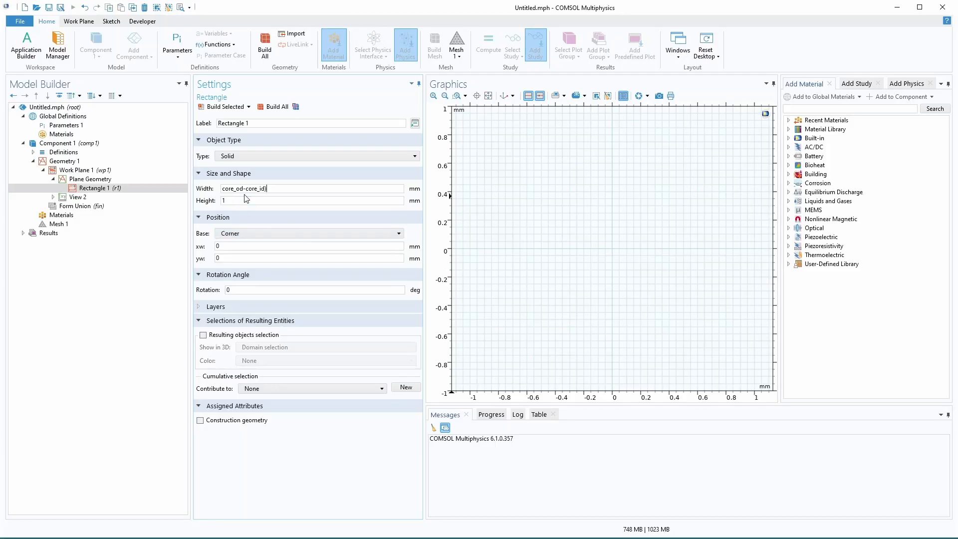
text(()
double_click(246, 199)
double_click(234, 245)
click(215, 107)
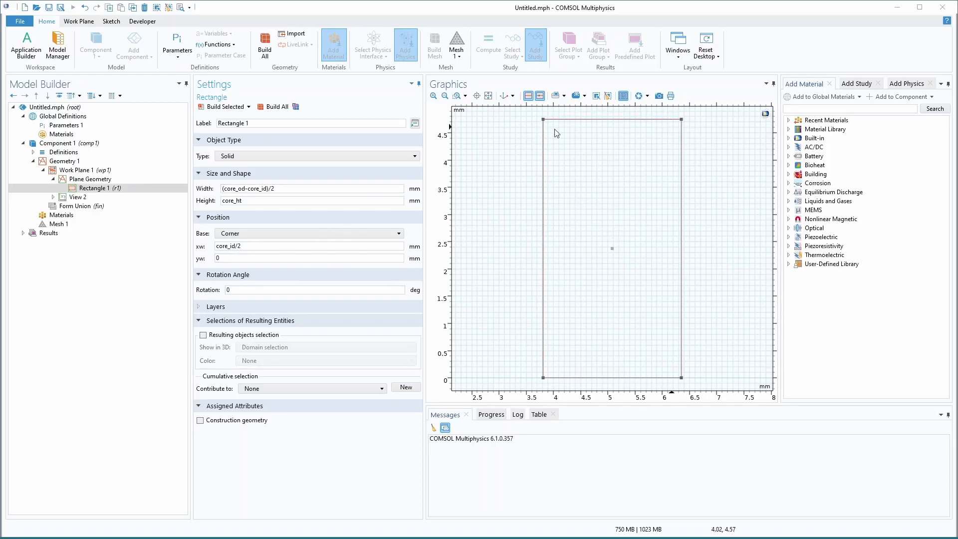
Fillet all four corners of the rectangle with a 0.5 mm radius
right_click(90, 180)
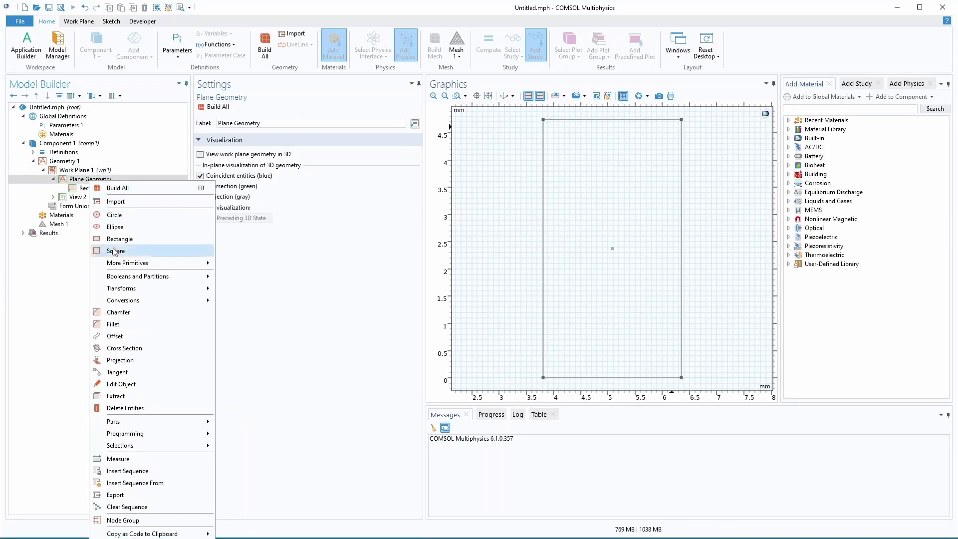
click(128, 323)
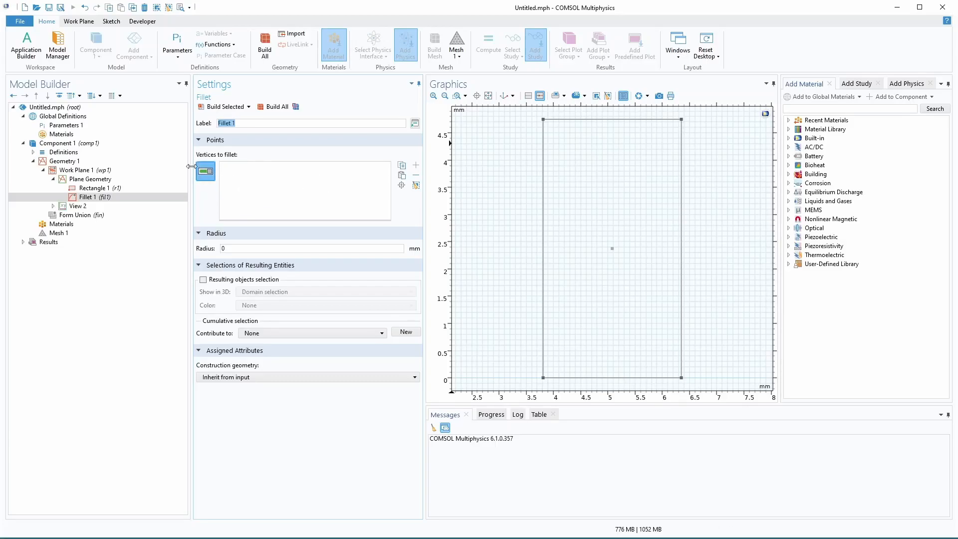
click(680, 120)
click(681, 378)
click(543, 377)
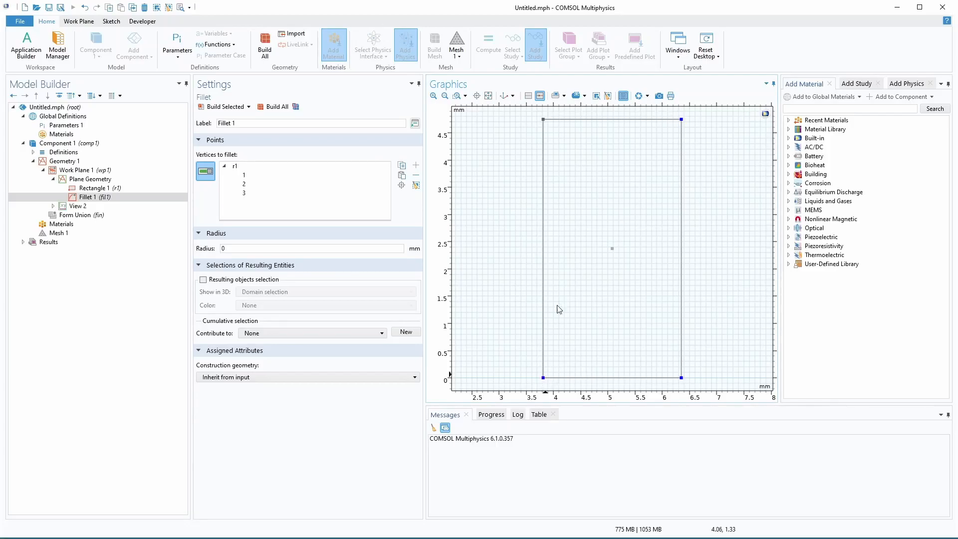
click(543, 120)
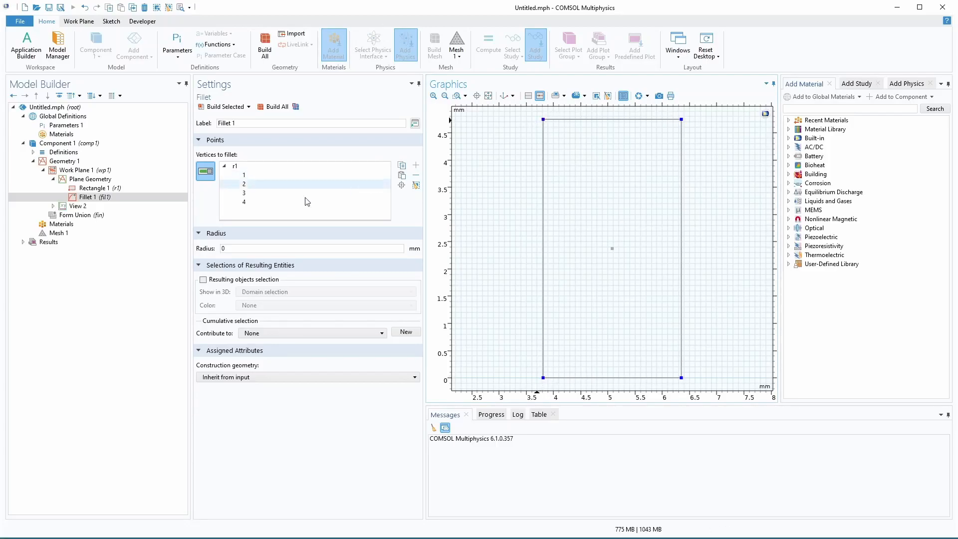
double_click(231, 249)
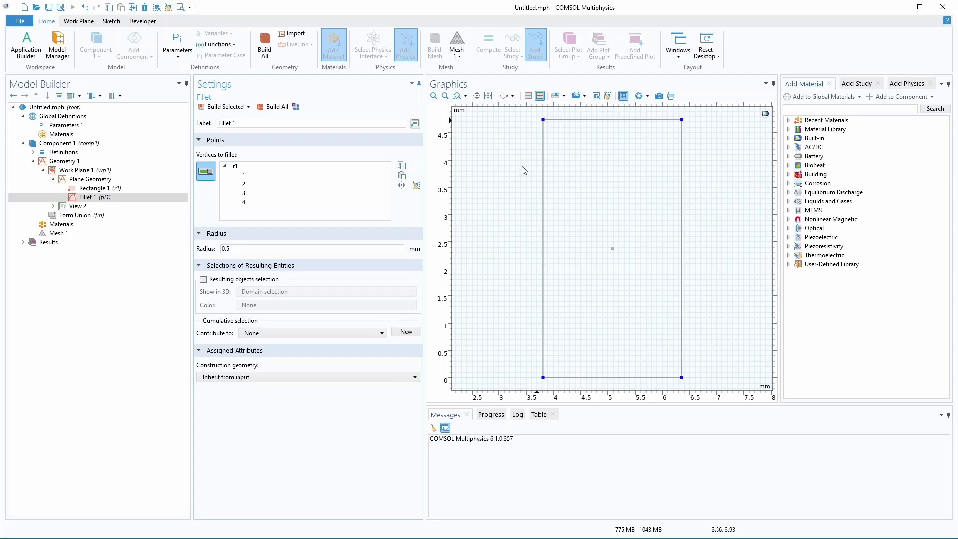
click(219, 107)
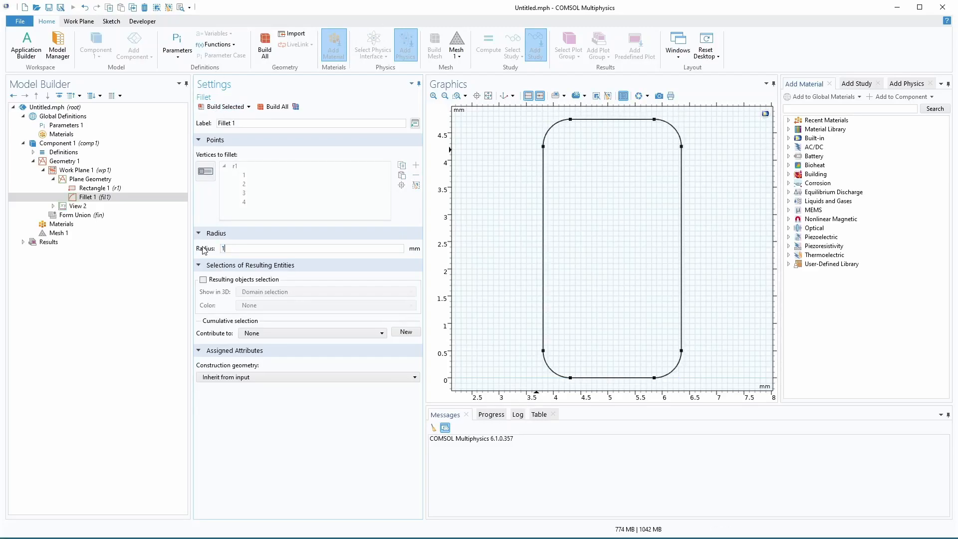
Try a fillet radius of 1 mm on the profile and set it back to 0.5 mm
text(1)
click(214, 107)
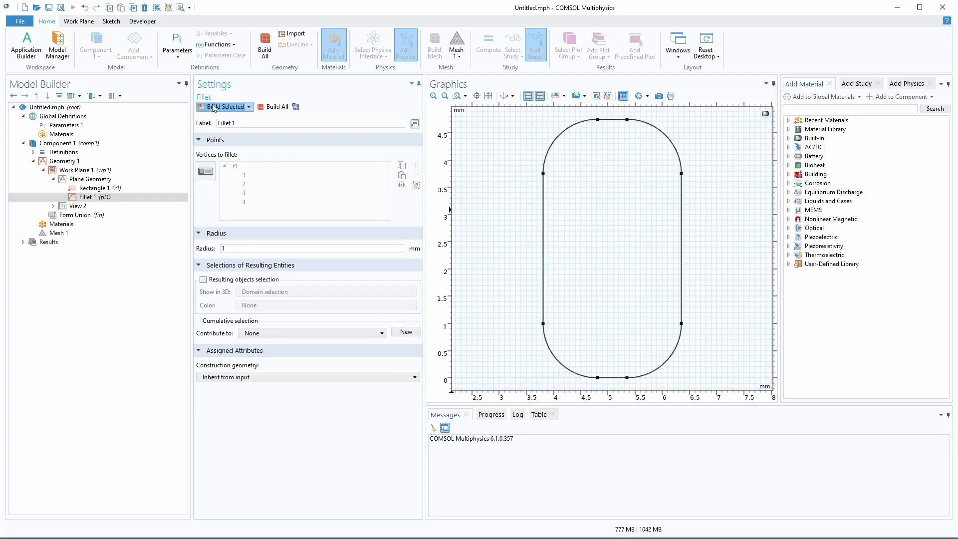
double_click(231, 248)
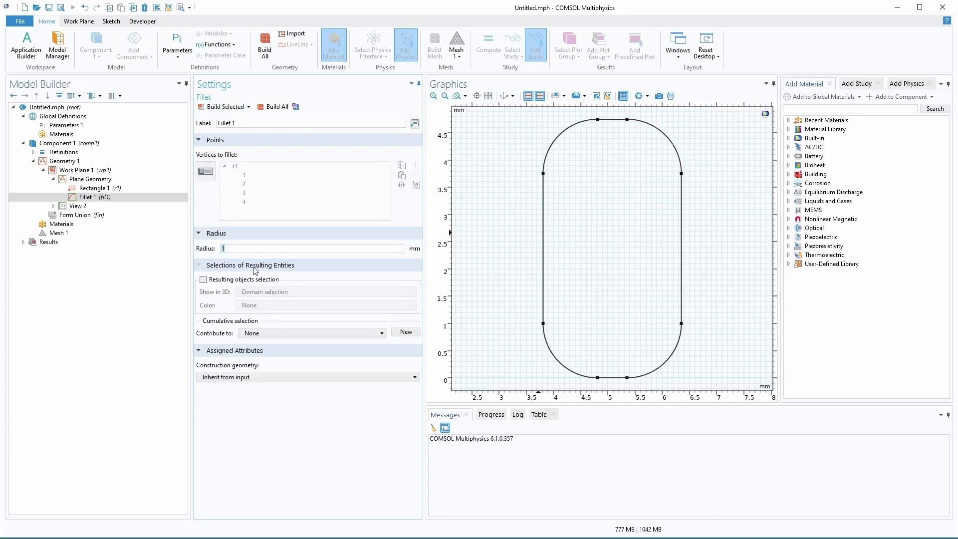
click(223, 107)
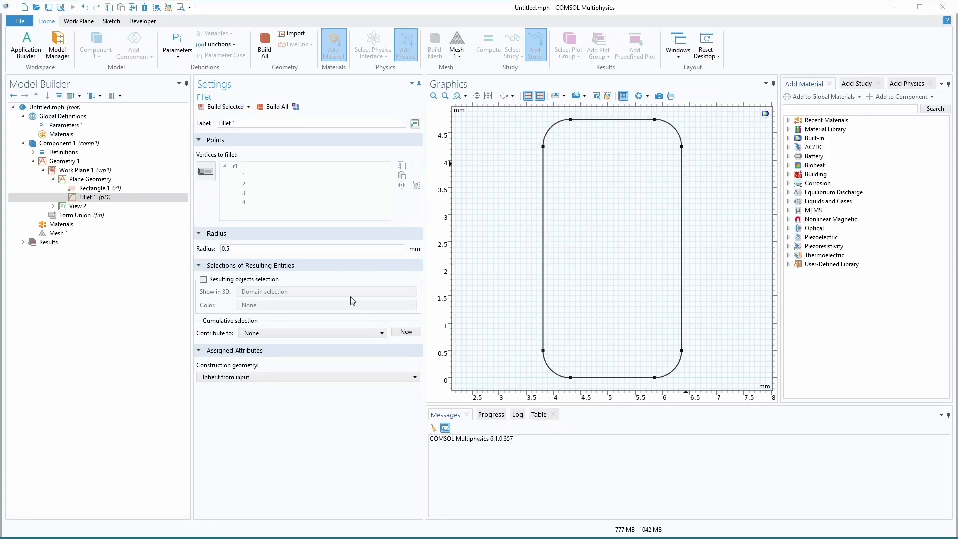
Revolve Work Plane 1 through a full revolution without keeping the original faces to form the toroidal core
click(76, 173)
right_click(78, 171)
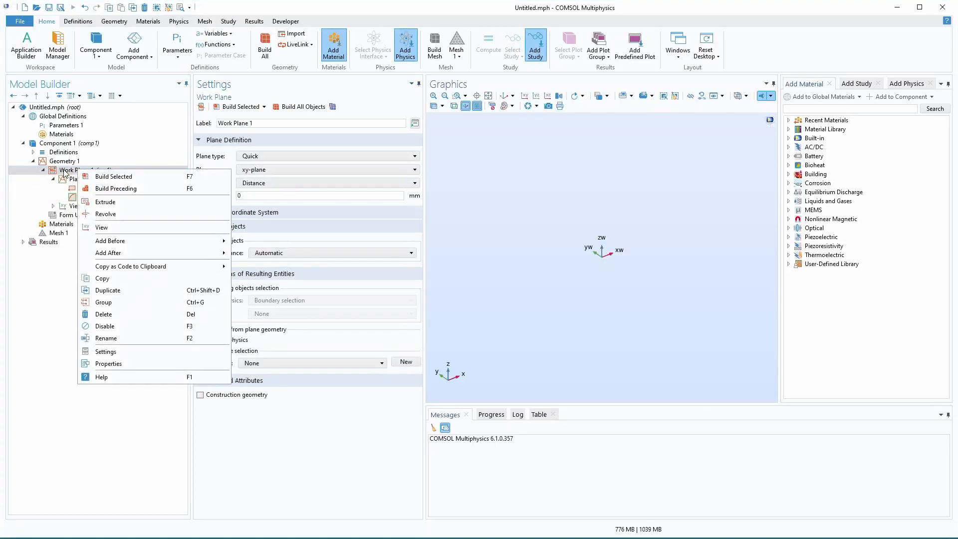
right_click(64, 160)
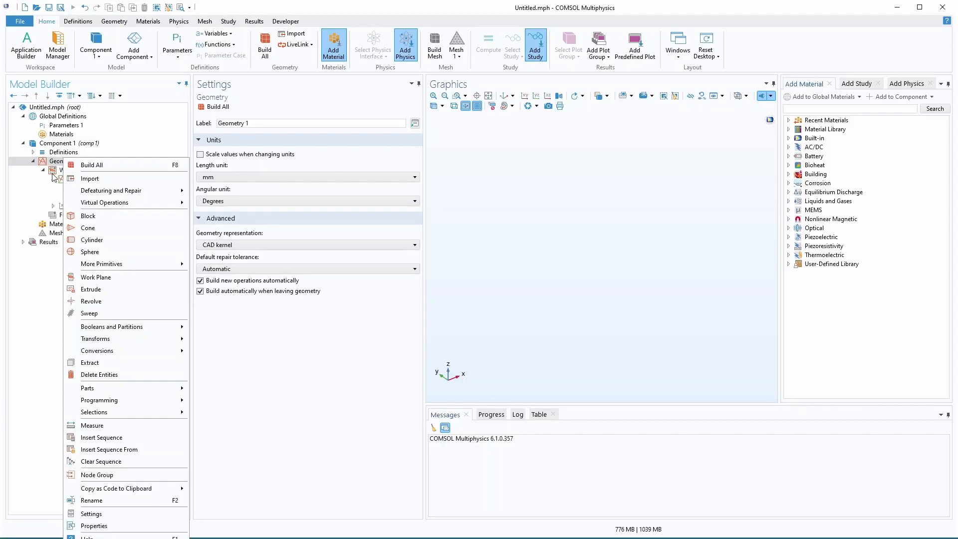
click(91, 301)
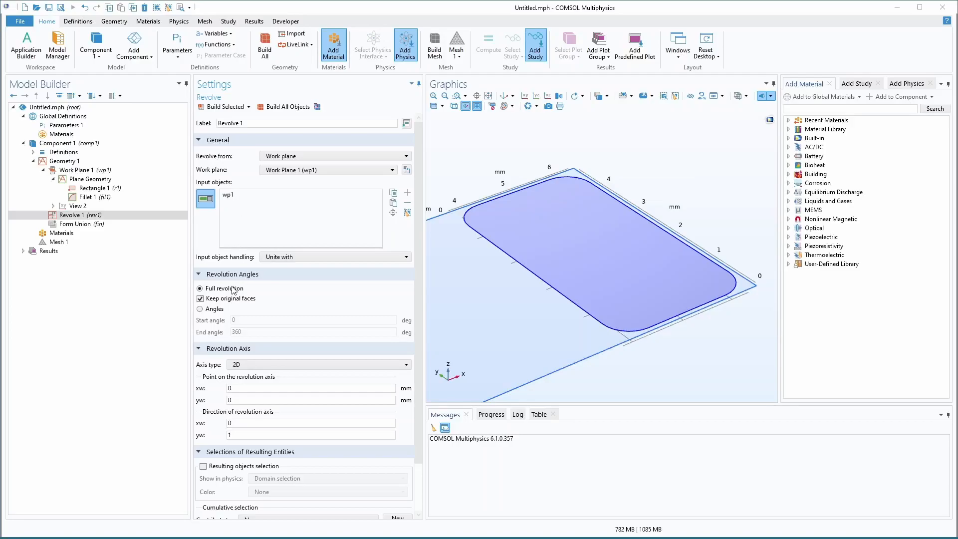
click(201, 299)
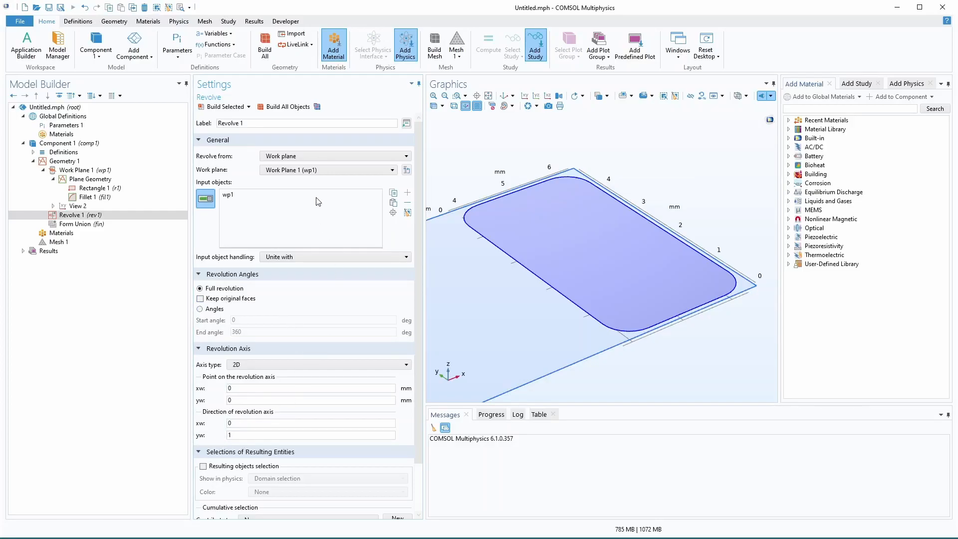
click(226, 107)
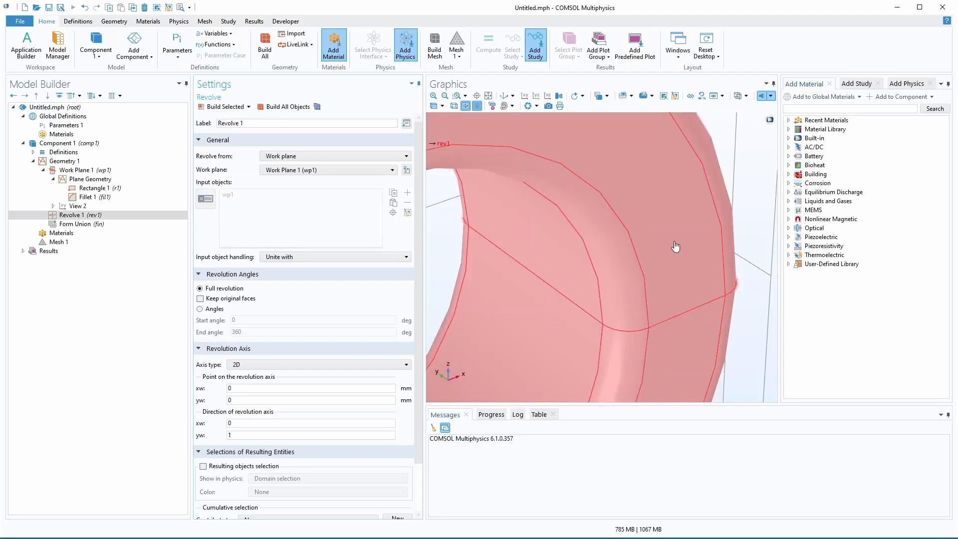
click(489, 96)
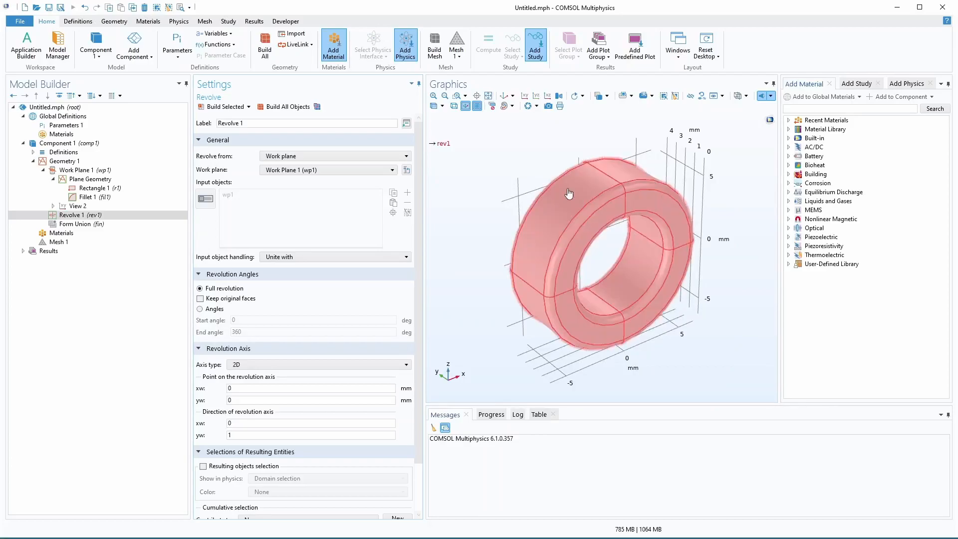
drag(555, 150, 677, 169)
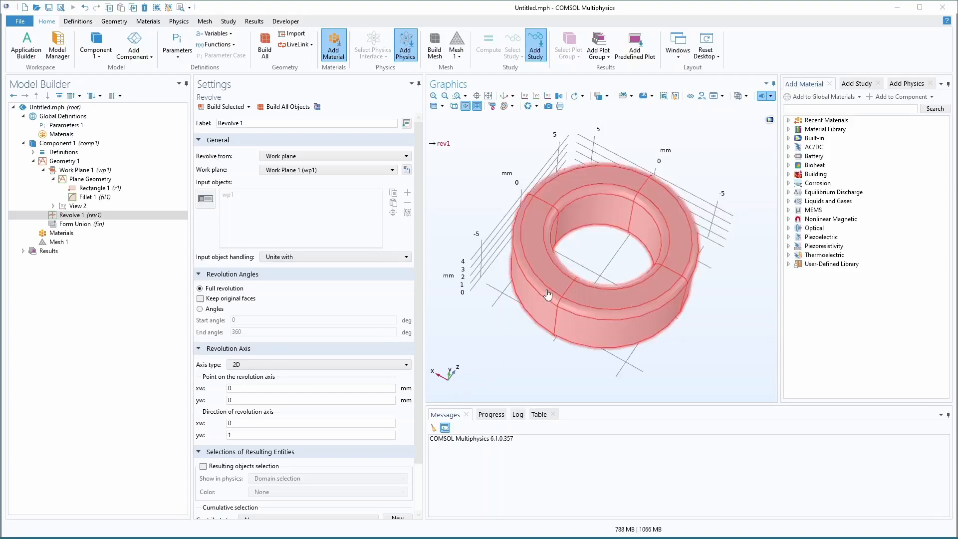
Label the component's geometry node Transformer
click(53, 179)
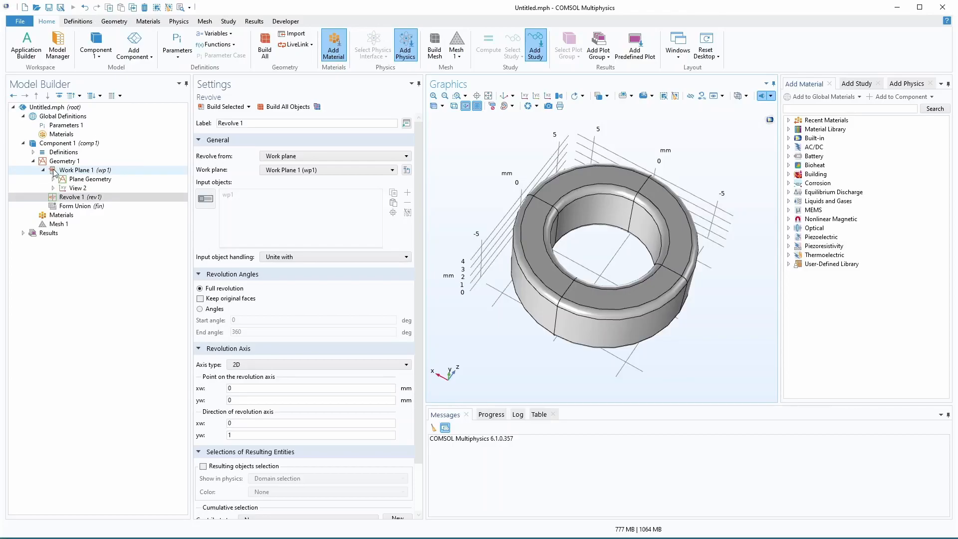
click(68, 162)
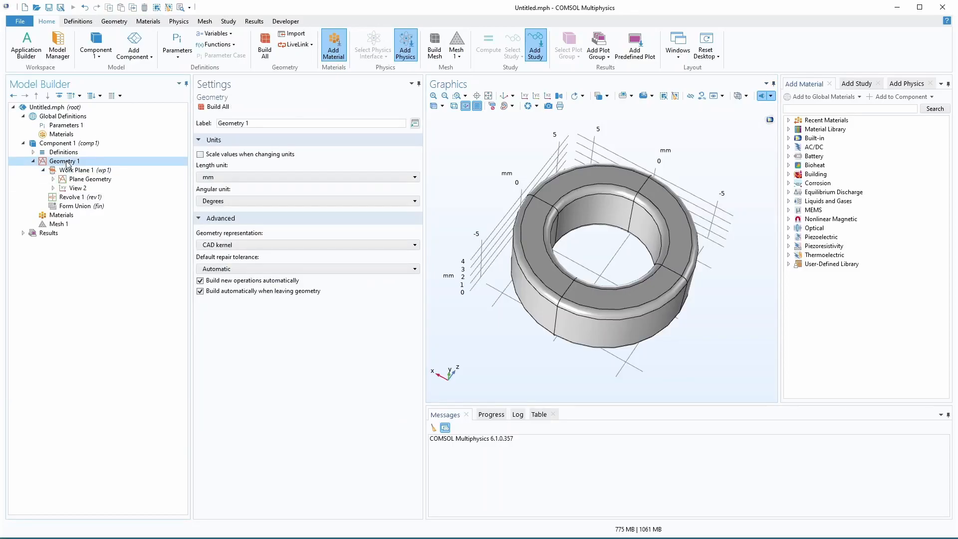
triple_click(259, 124)
text(Transformer)
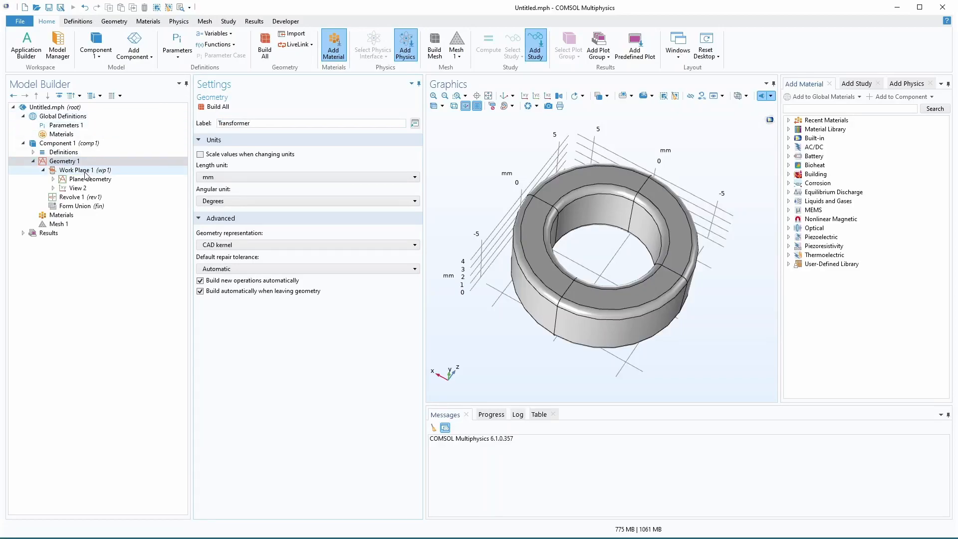
Label the first work plane Core
click(142, 170)
triple_click(260, 123)
text(Cor)
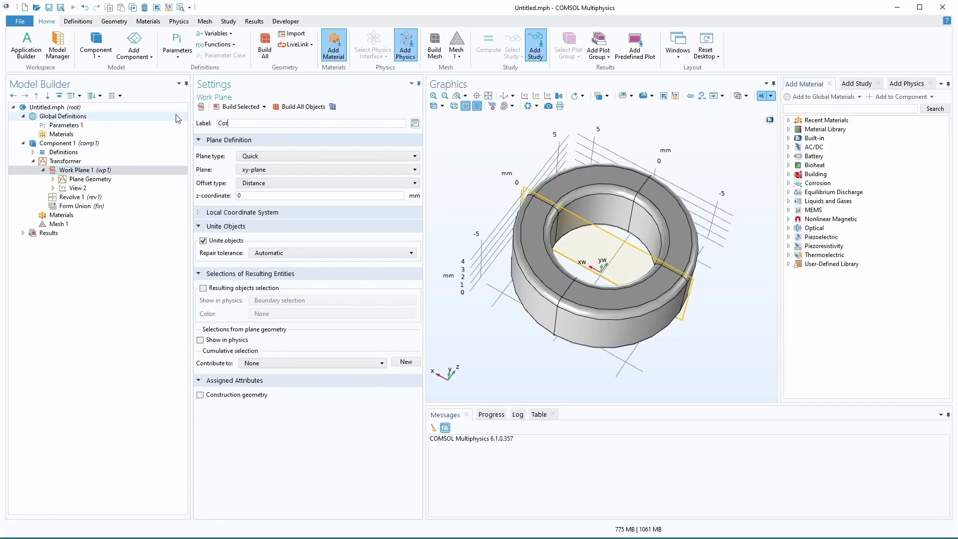
text(e)
key(Return)
Add a second work plane to the Transformer geometry on the xy-plane and label it Wire
right_click(63, 162)
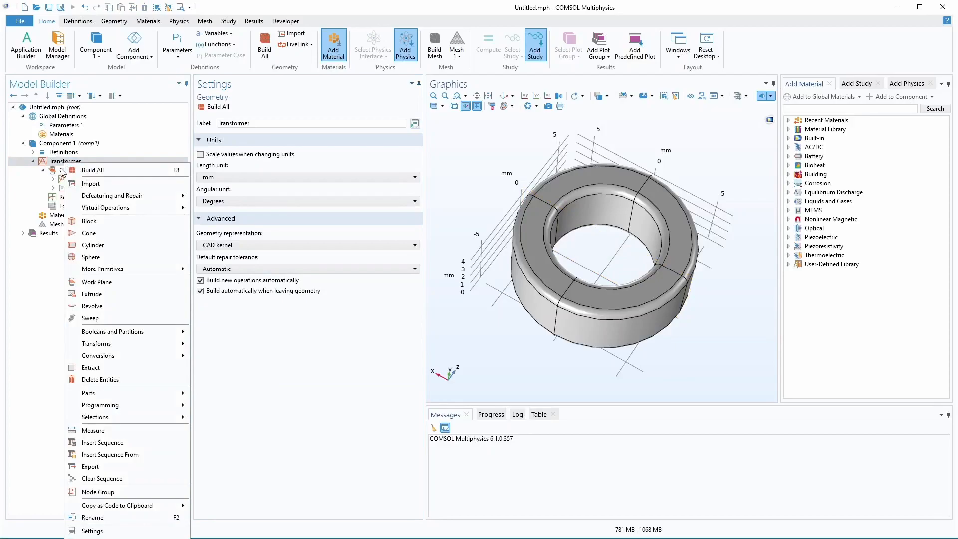
click(97, 282)
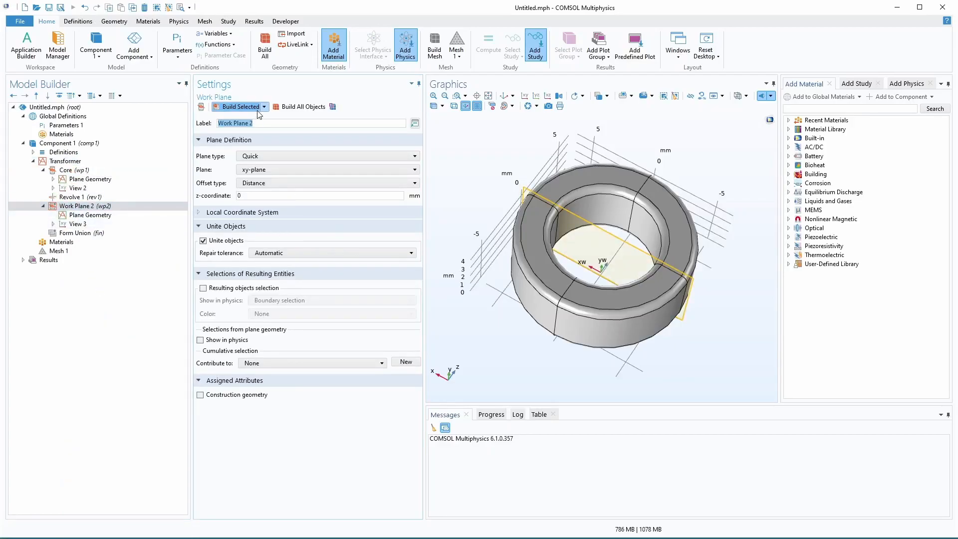
text(Wire)
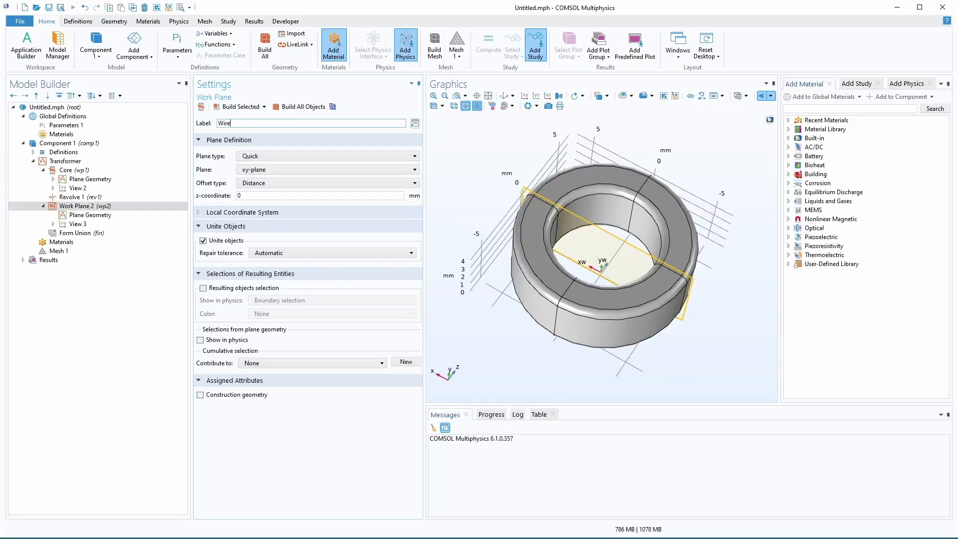
key(Return)
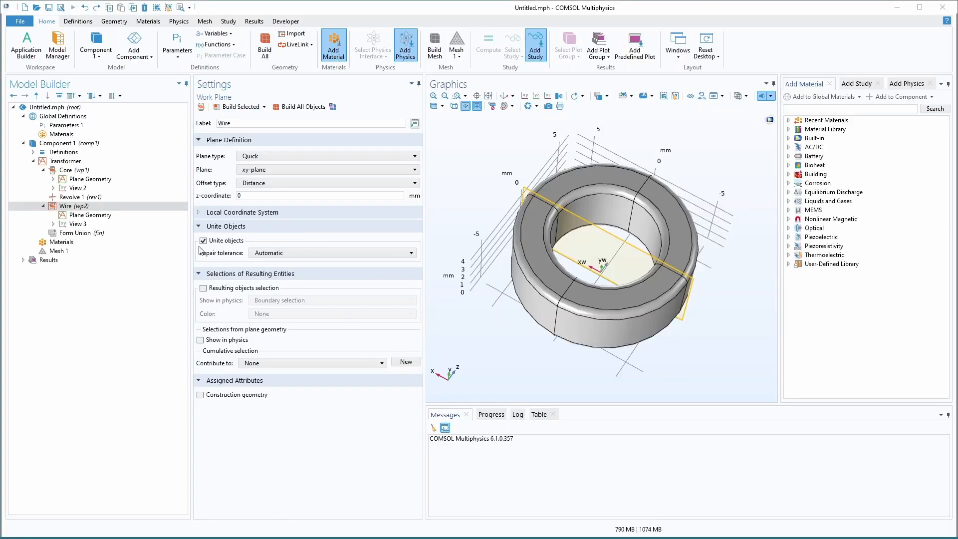
right_click(82, 218)
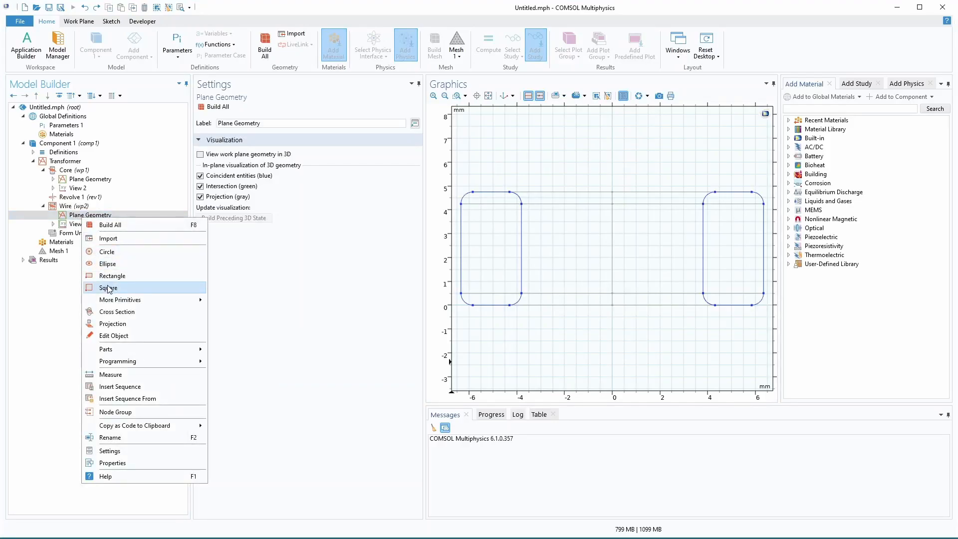
click(107, 288)
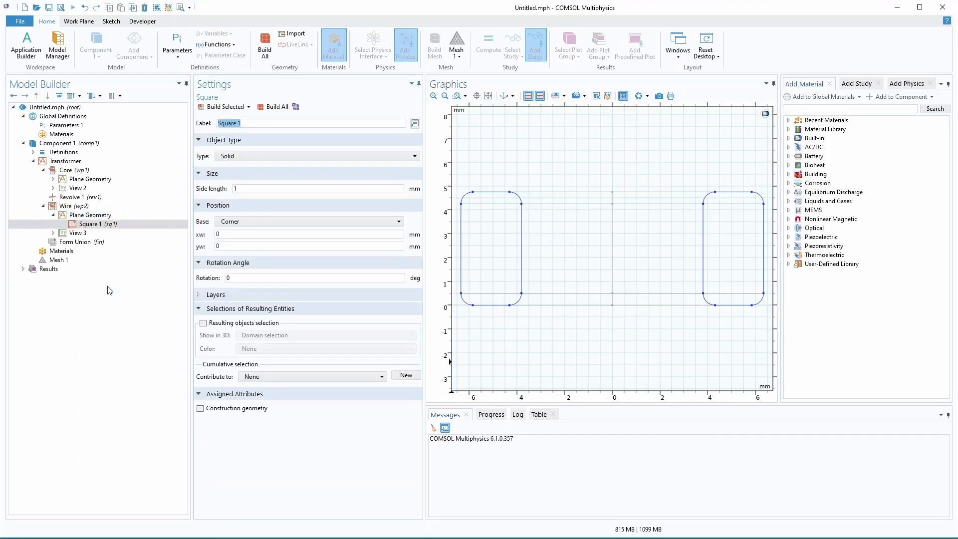
key(ctrl+z)
Add a solid rectangle to the plane geometry of the Wire work plane
right_click(88, 215)
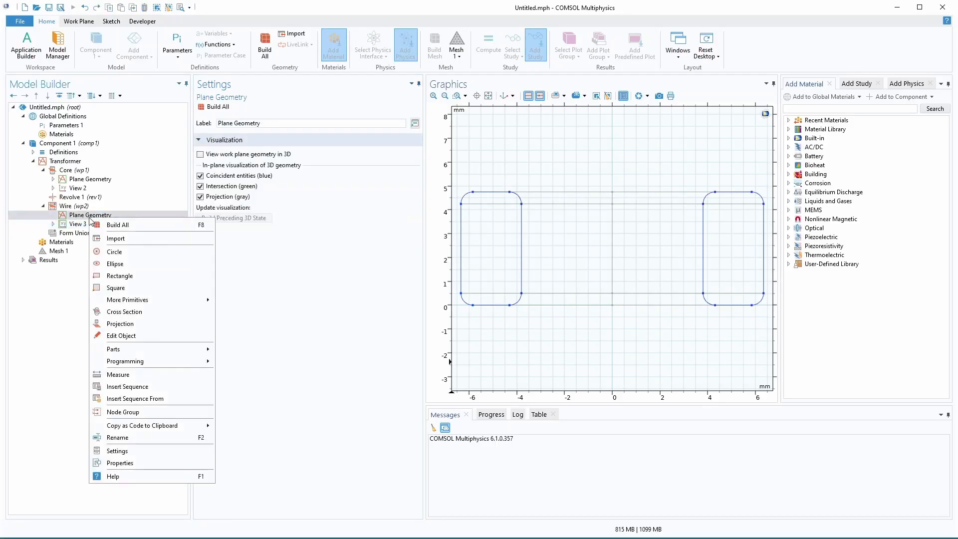
click(121, 276)
click(247, 189)
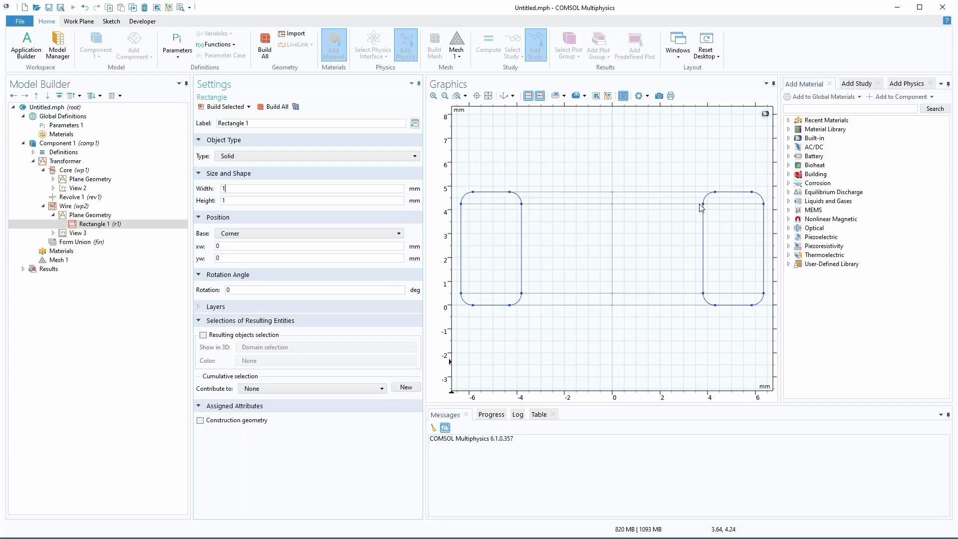
Add a global parameter core_c with expression 0.05[mm] and description Core Coating
click(76, 126)
click(224, 222)
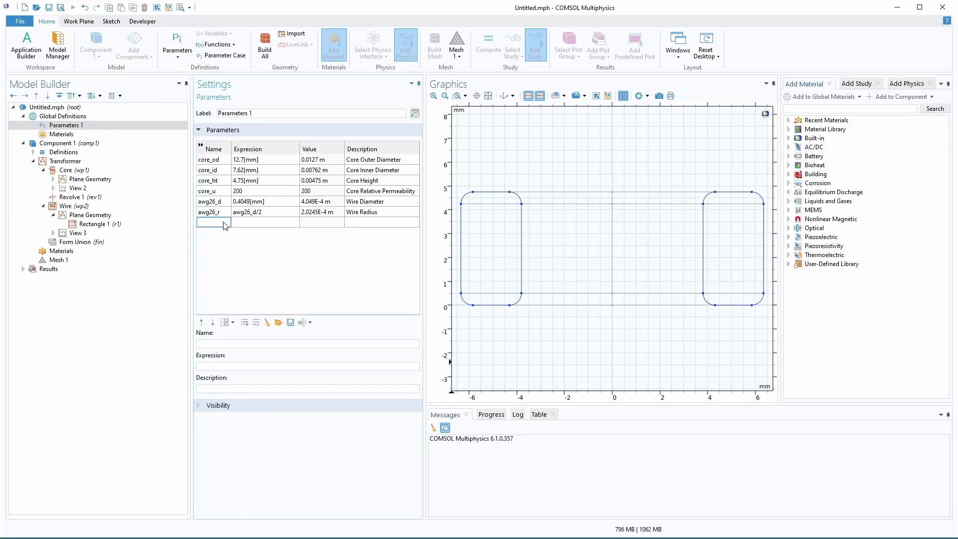
text(core_c)
key(Tab)
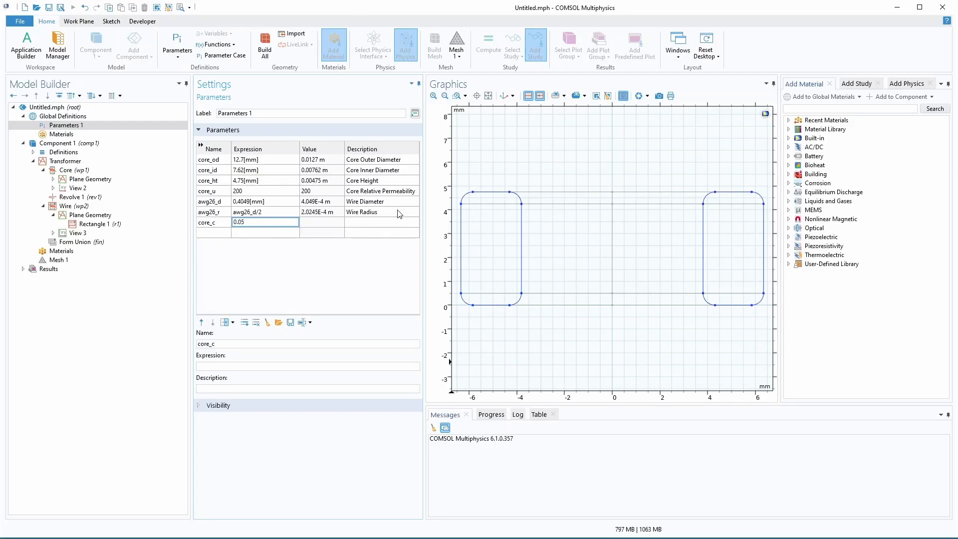
text(0.05[mm])
key(Tab)
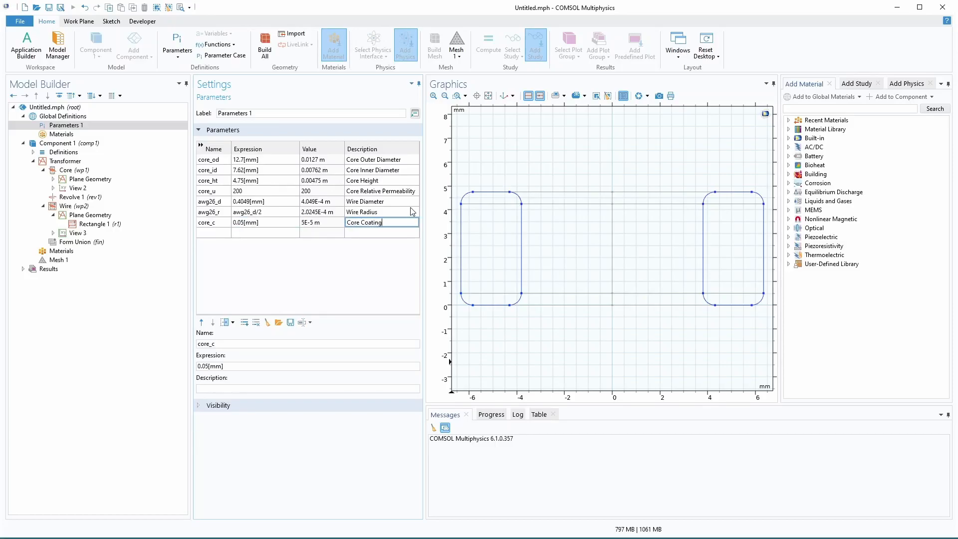
Add a global parameter awg26_i with expression 0.1[mm] and description Wire Insulation
click(218, 232)
text(awg26_i)
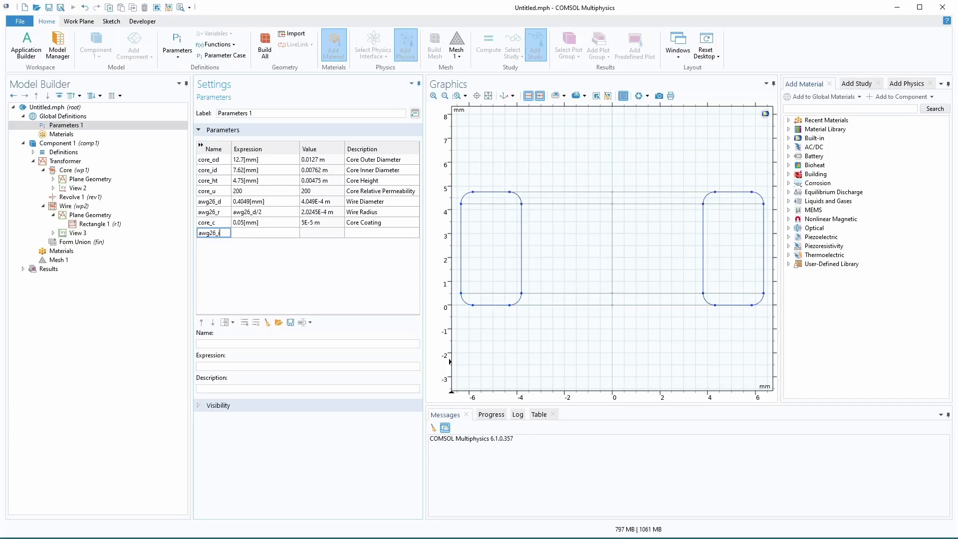
key(Tab)
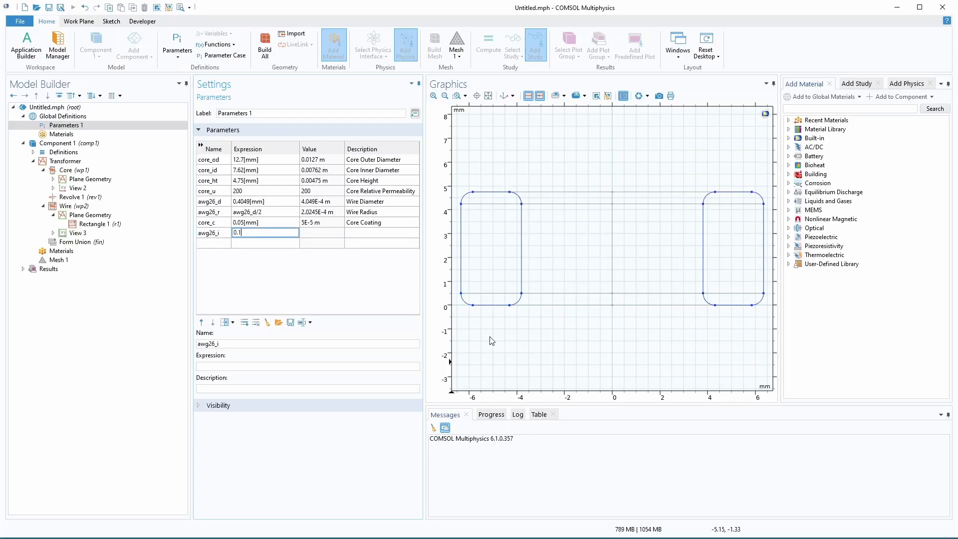
key(Tab)
text(Wire Insulation)
key(Tab)
Add a global parameter wire_center_r defined as awg26_r+core_c+awg26_i
click(226, 242)
text(wire_center_r)
key(Tab)
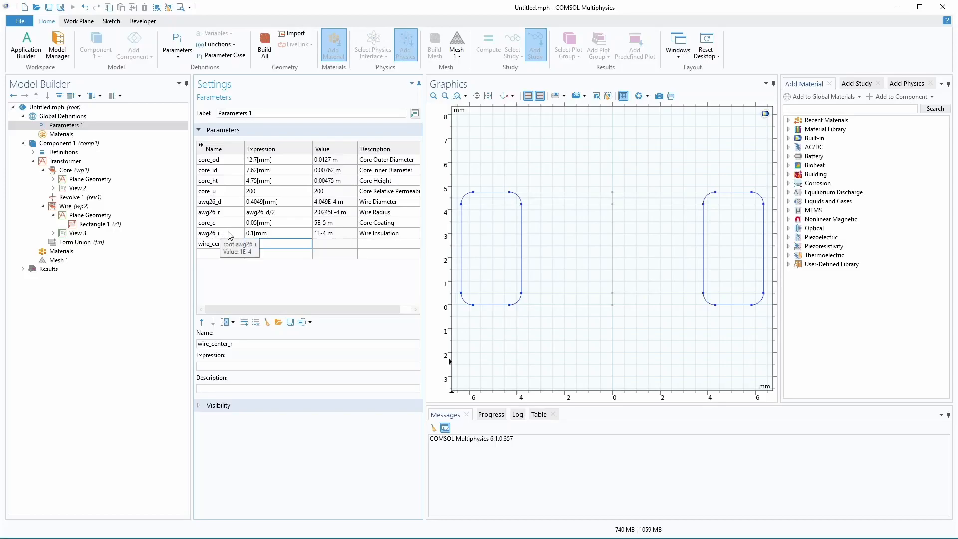
click(228, 214)
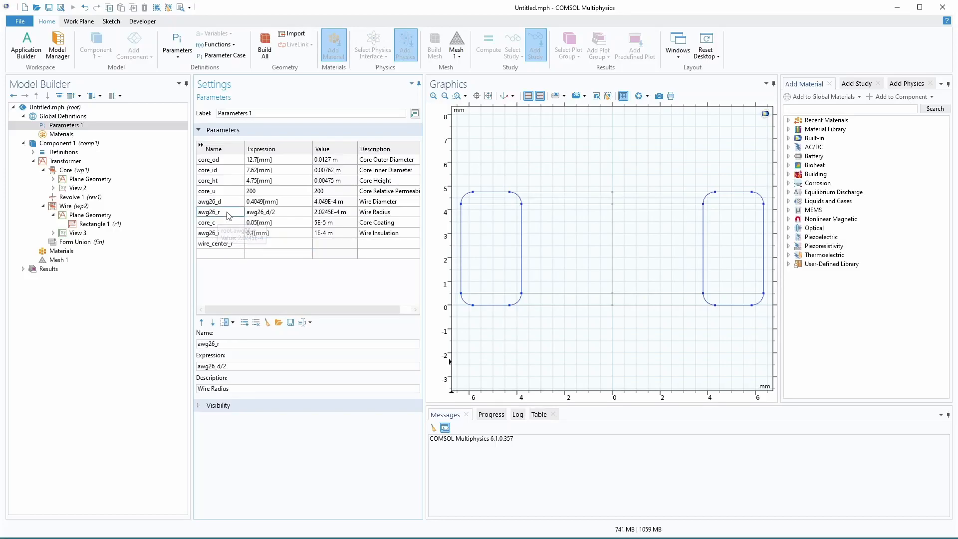
click(259, 246)
text(awg26_r)
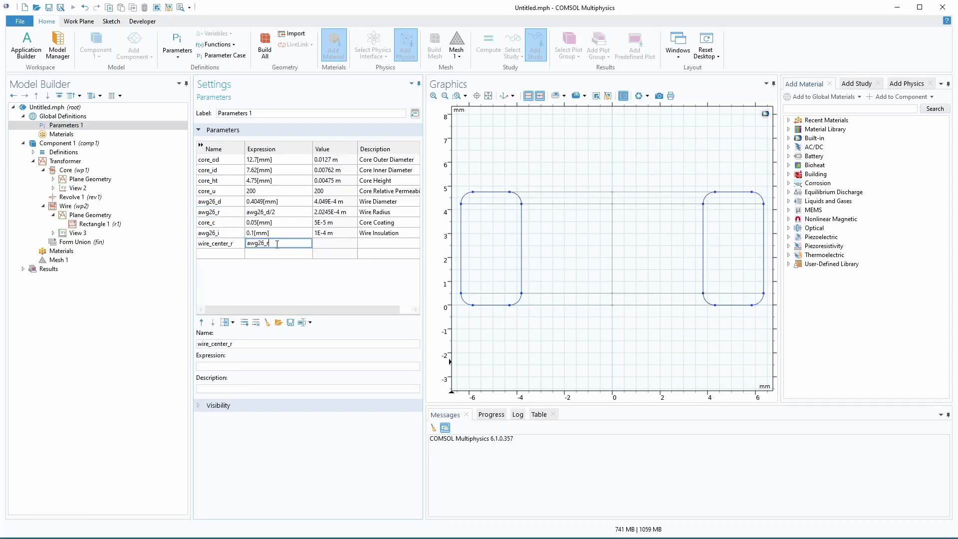
click(234, 223)
click(279, 244)
click(296, 244)
text(+core_c)
click(226, 236)
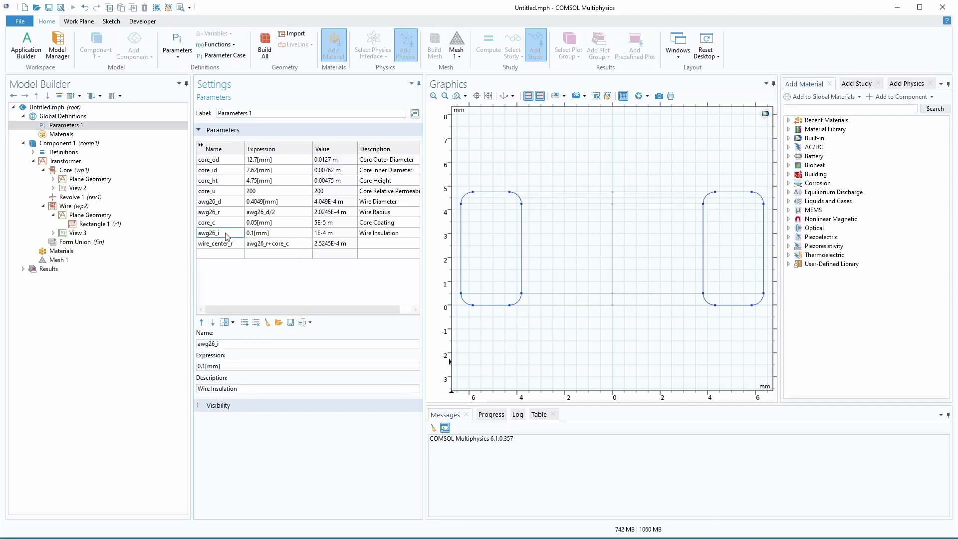
click(306, 244)
click(305, 243)
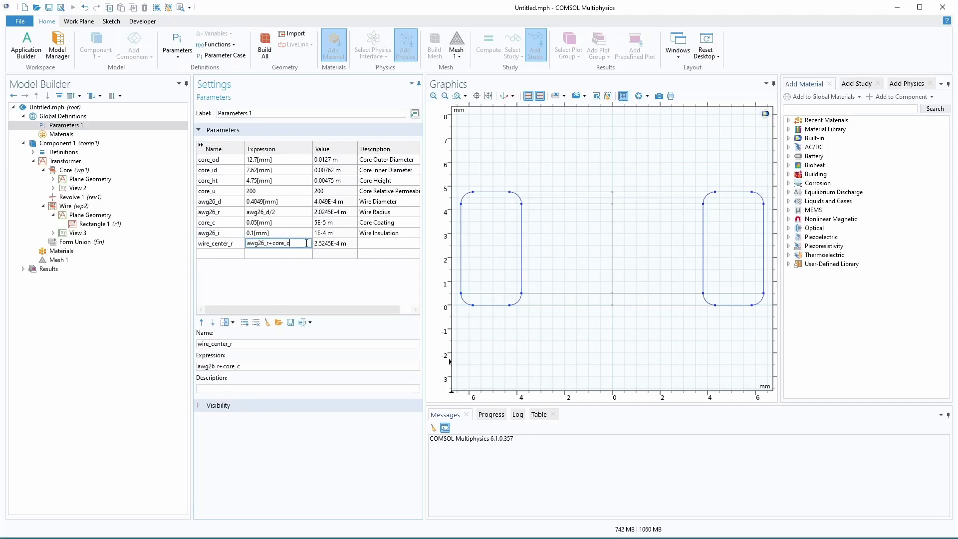
text(+awg26_i)
key(Tab)
Describe the wire_center_r parameter as Wire Distance From Core
text(D)
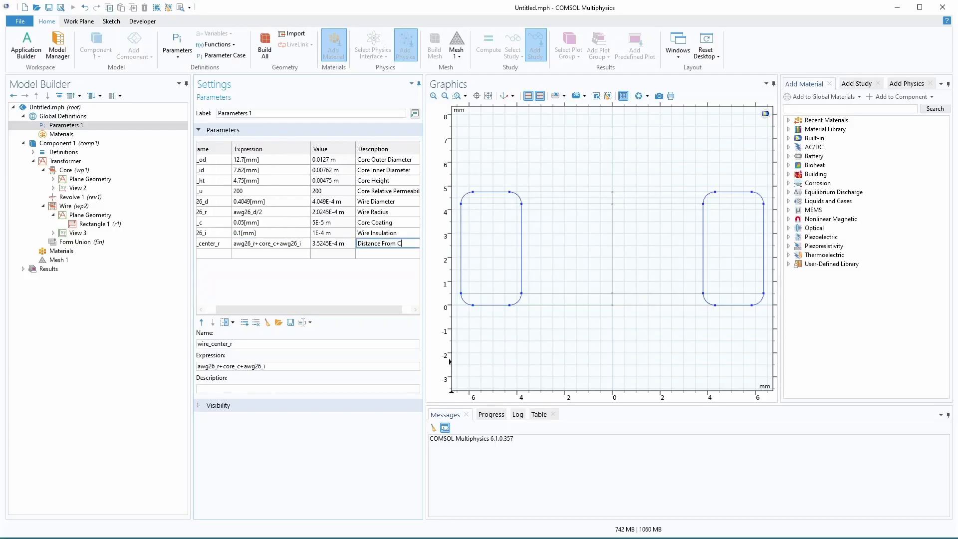
key(Tab)
click(377, 244)
key(Home)
text(Wire)
key(Tab)
click(222, 255)
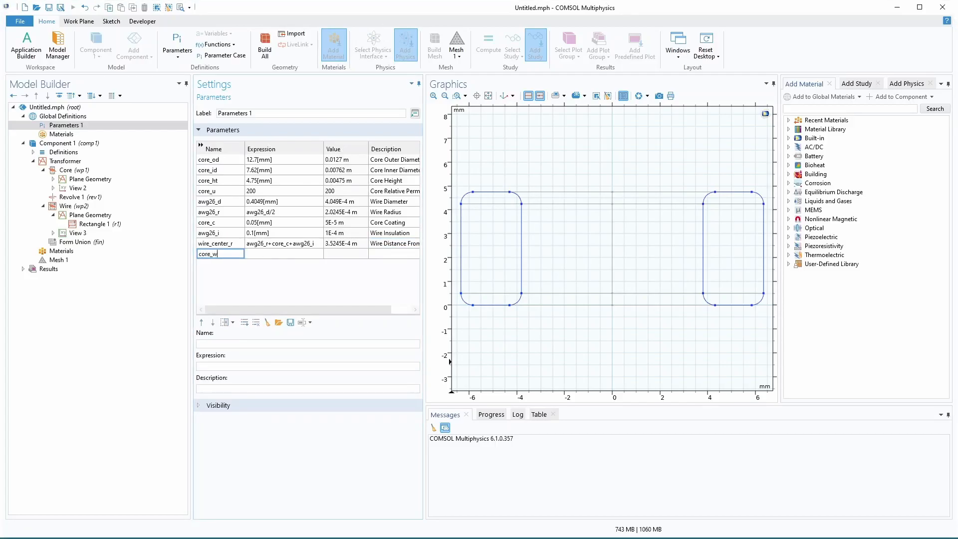
text(core_w)
key(Tab)
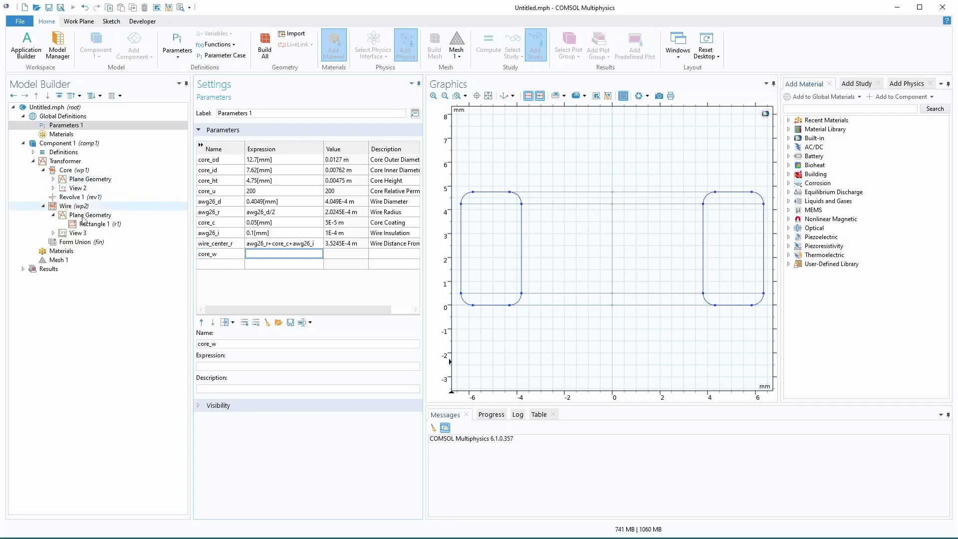
Copy the width expression (core_od-core_id)/2 from the rectangle in the Core work plane
click(53, 178)
click(91, 188)
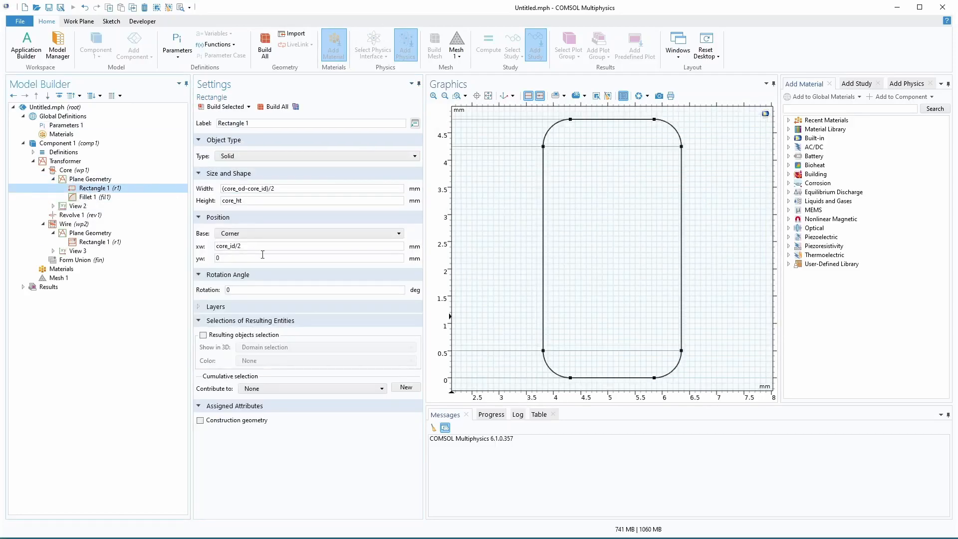
drag(284, 190, 197, 188)
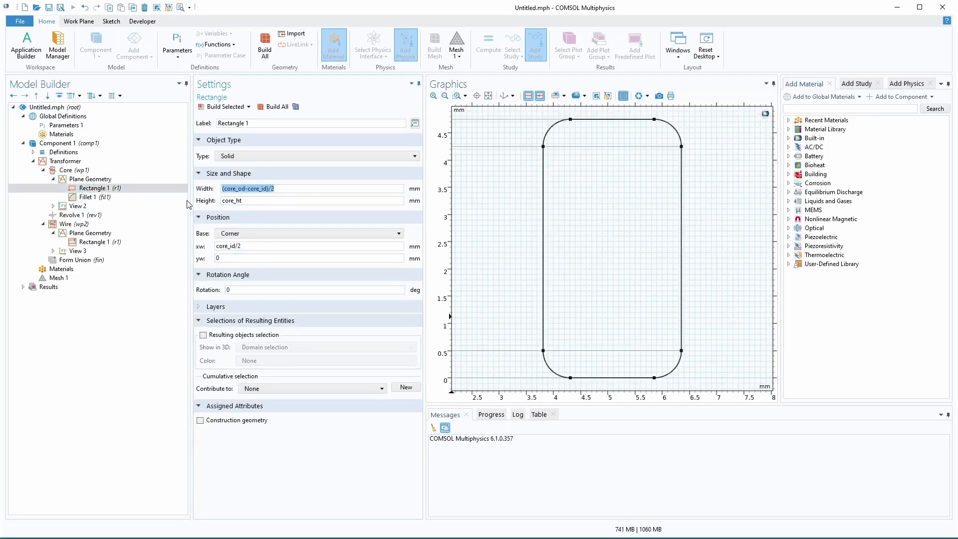
Add a global parameter core_w with expression (core_od-core_id)/2 and description Core Width
click(65, 152)
click(67, 126)
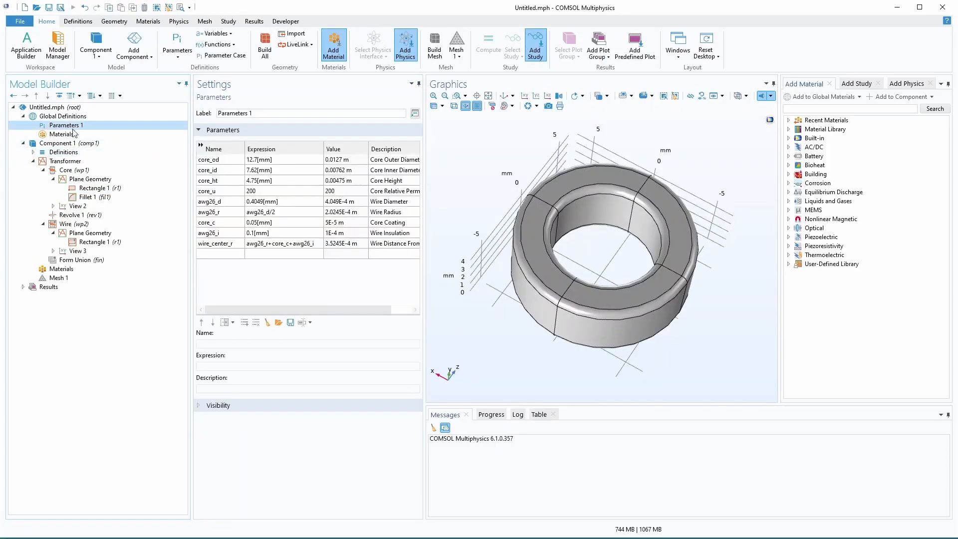
click(235, 254)
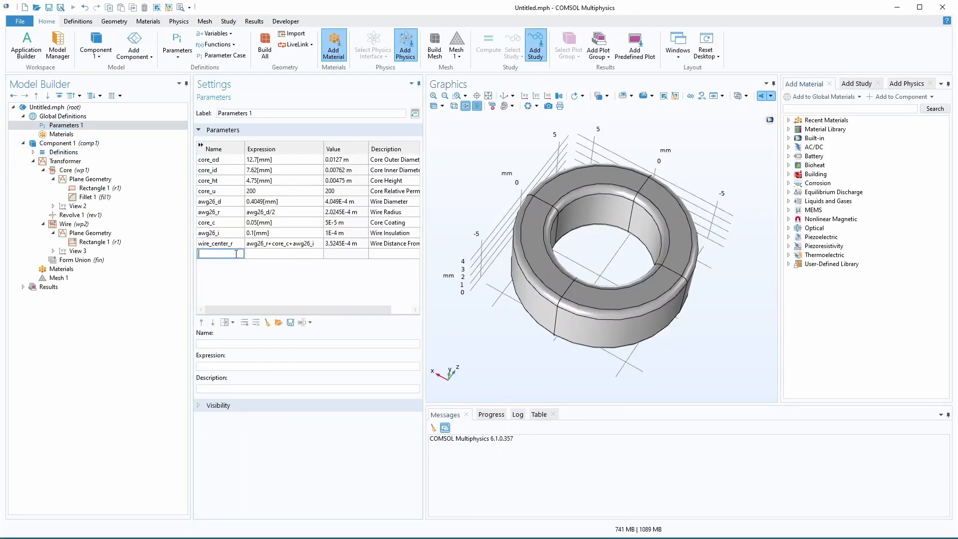
text(core_w)
key(Tab)
text((core_od-core_id)/2)
key(Tab)
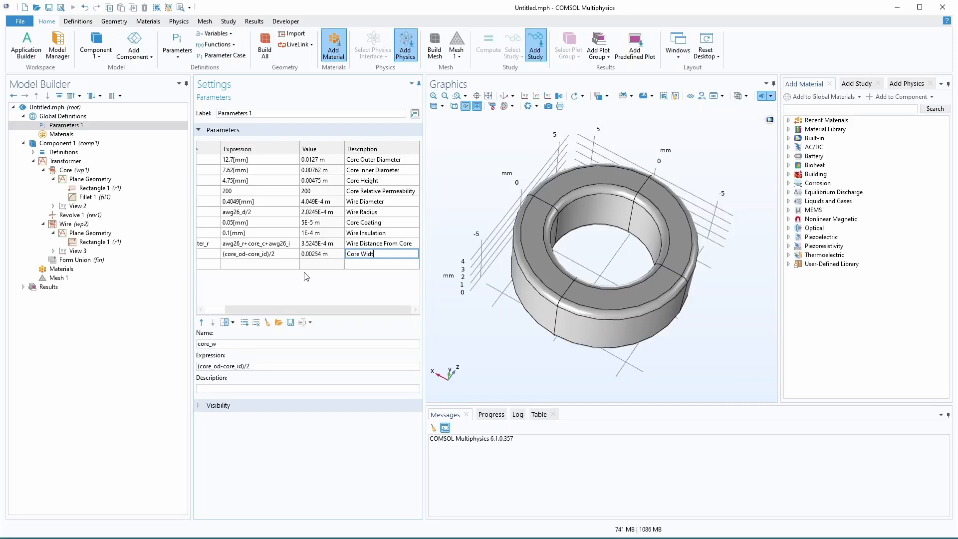
text(Core Width)
key(Return)
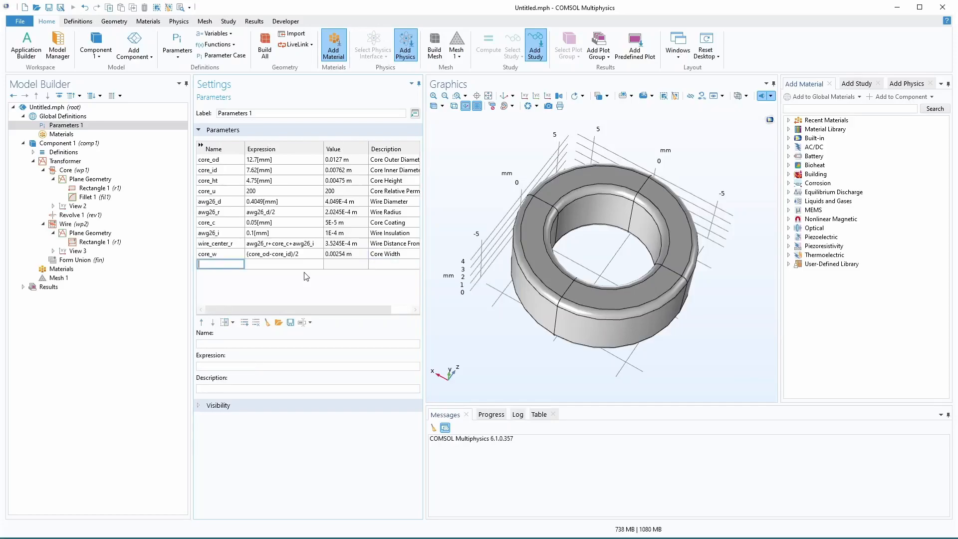
Set the width of the Wire work plane's rectangle to core_w+2*wire_center_r
click(238, 243)
click(220, 253)
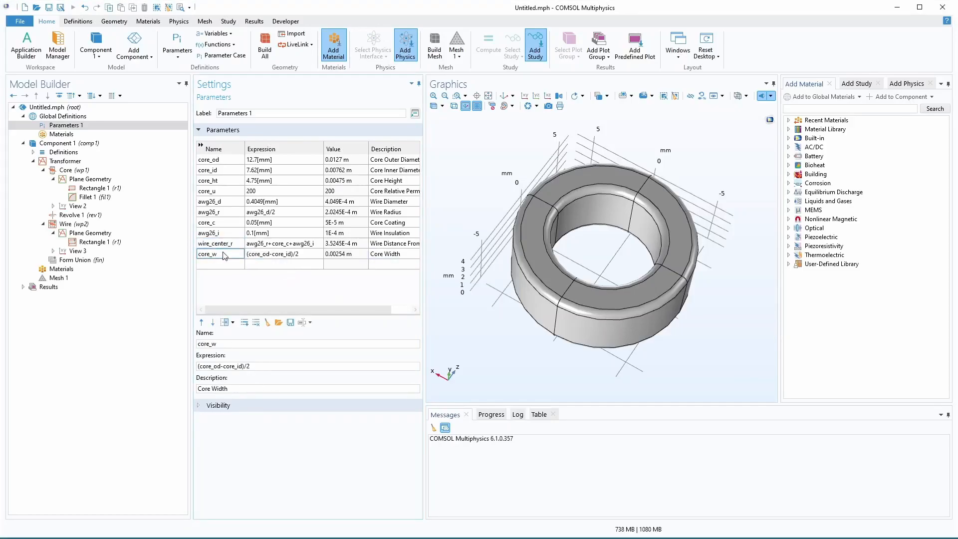
click(91, 243)
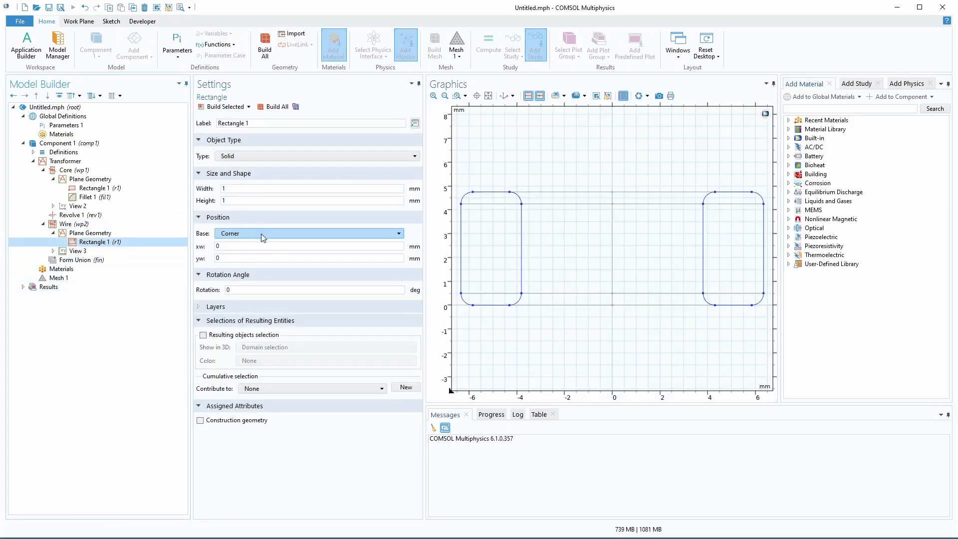
drag(236, 188, 216, 191)
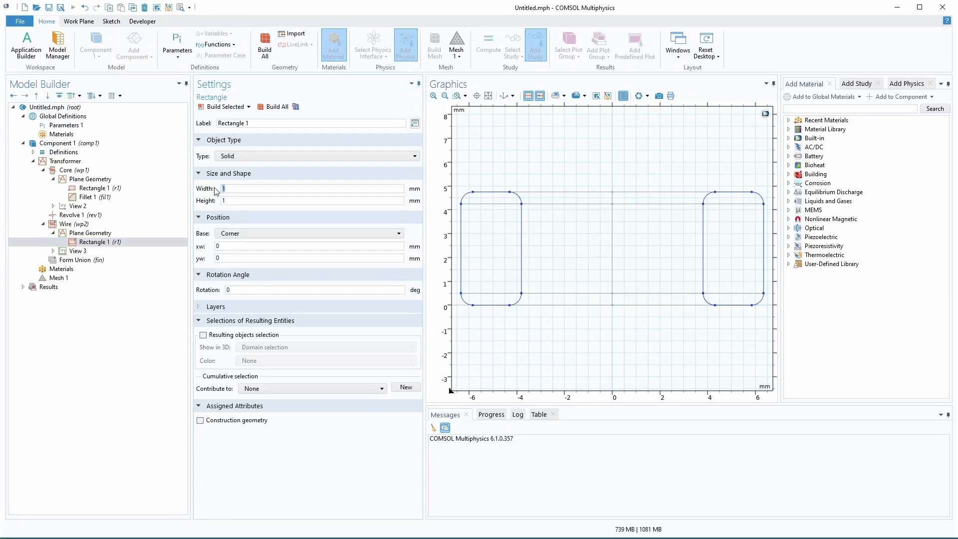
click(234, 203)
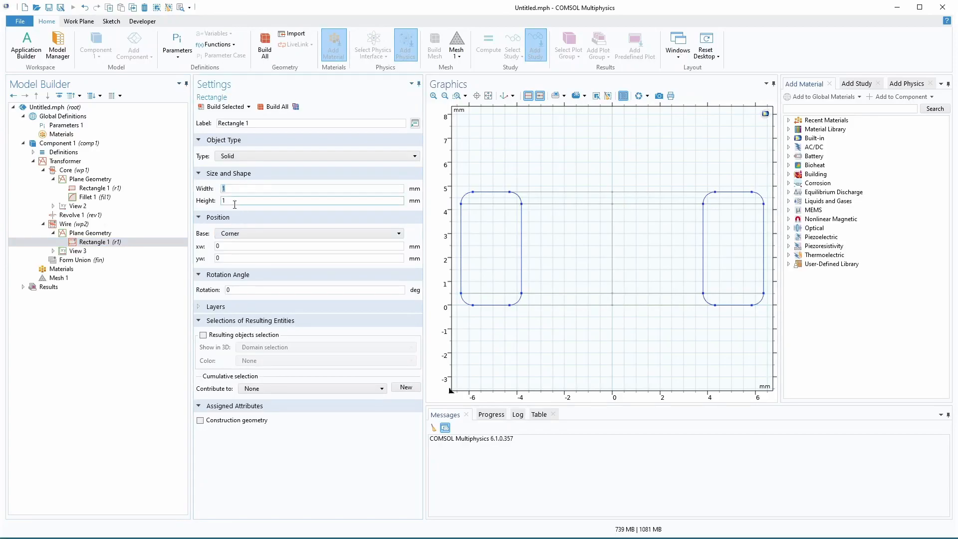
click(259, 188)
text(core_w+2)
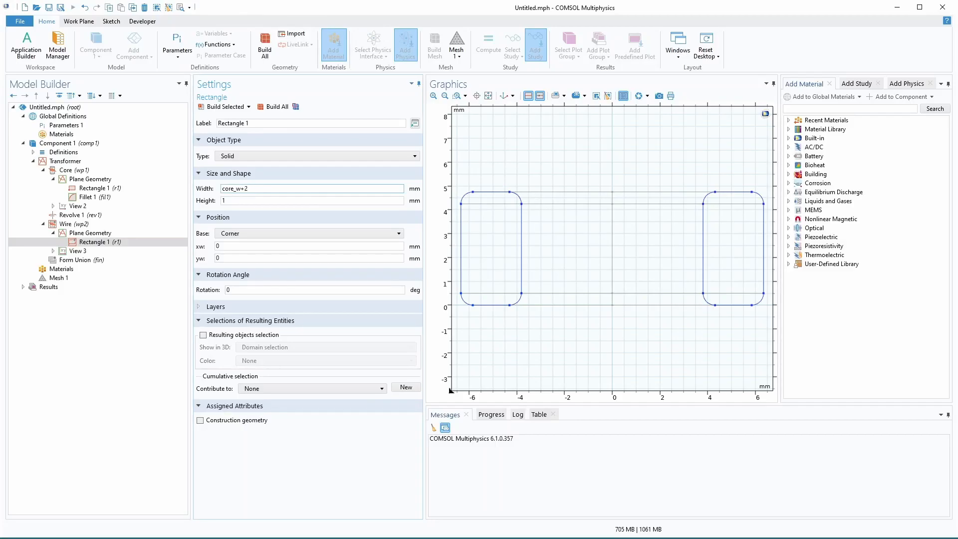
text(*wire_center_r)
Set the height of the Wire work plane's rectangle to core_ht+2*wire_center_r, reusing the added term from the width
key(ctrl+space)
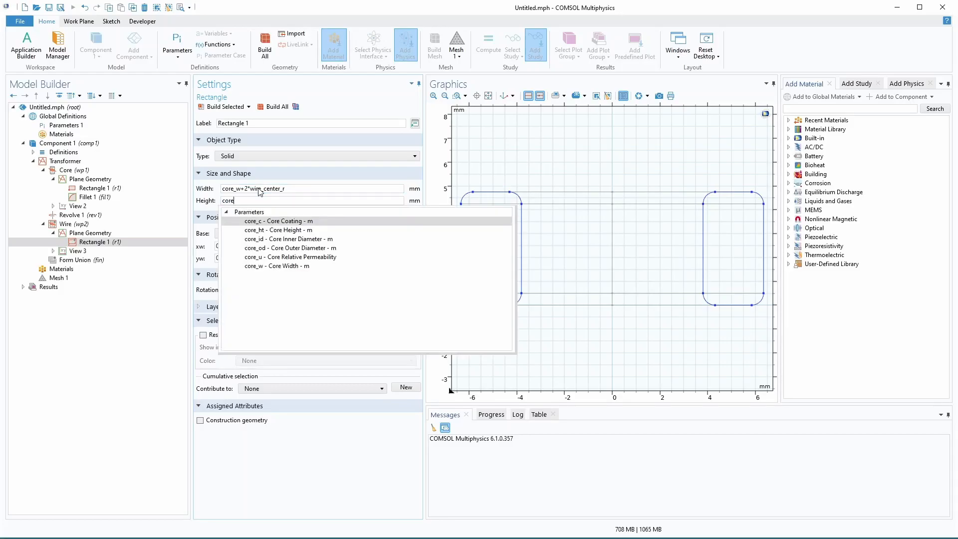
double_click(262, 231)
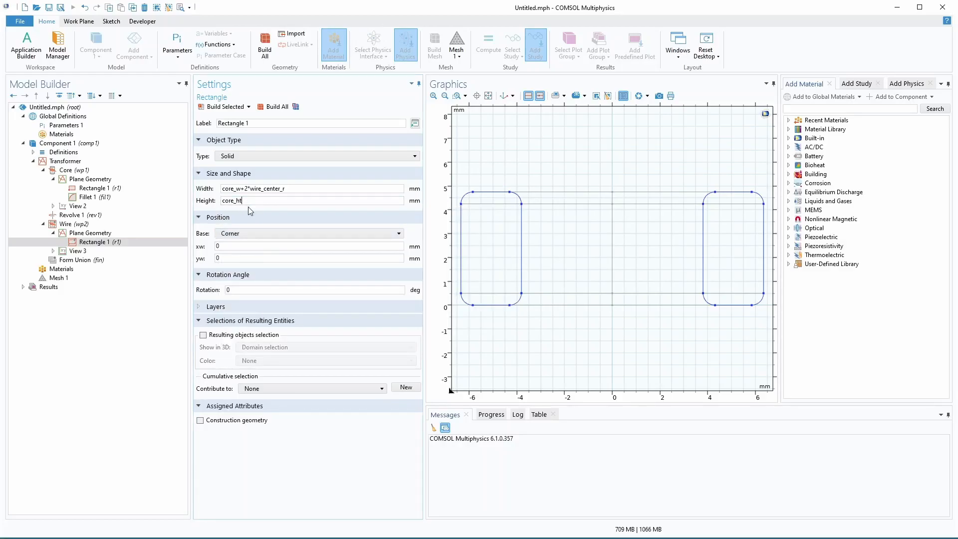
drag(280, 188, 235, 189)
key(ctrl+c)
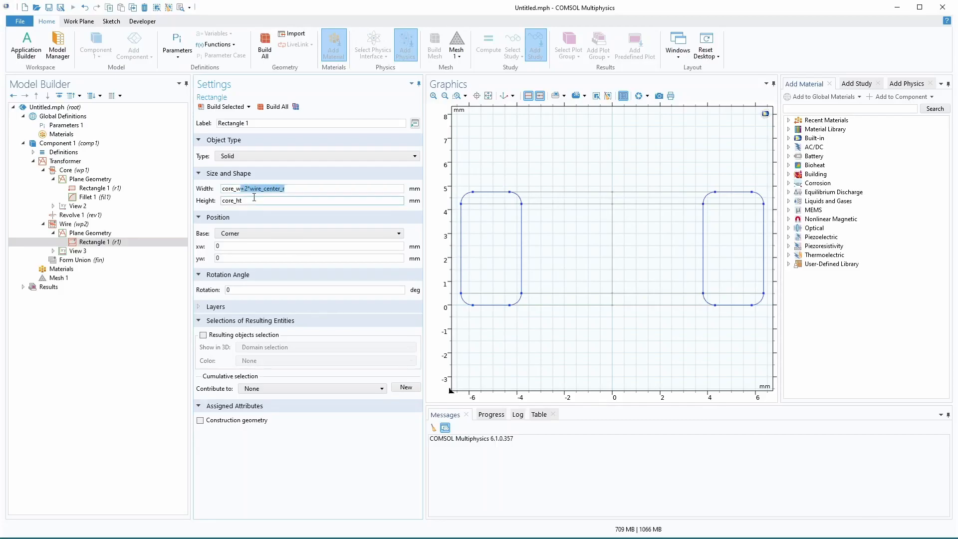
click(268, 200)
key(ctrl+v)
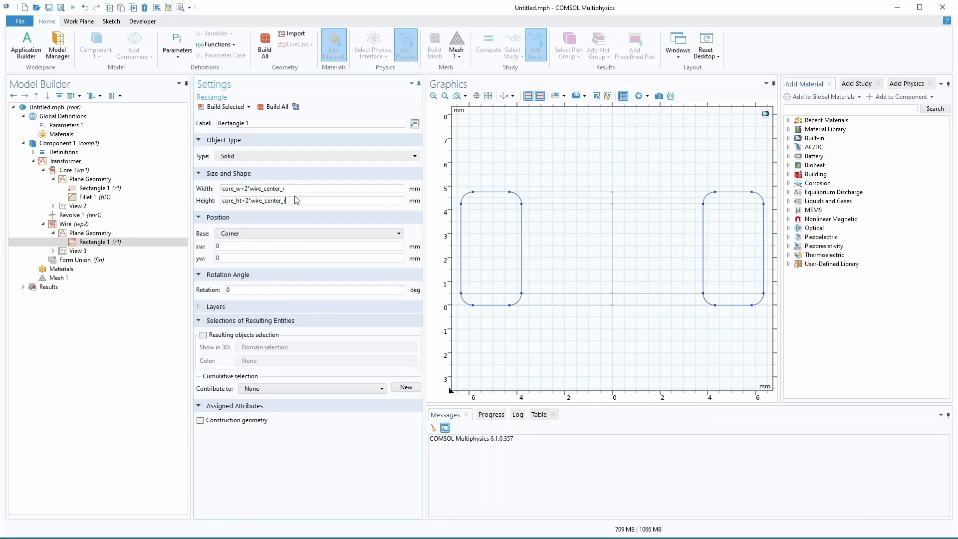
key(Tab)
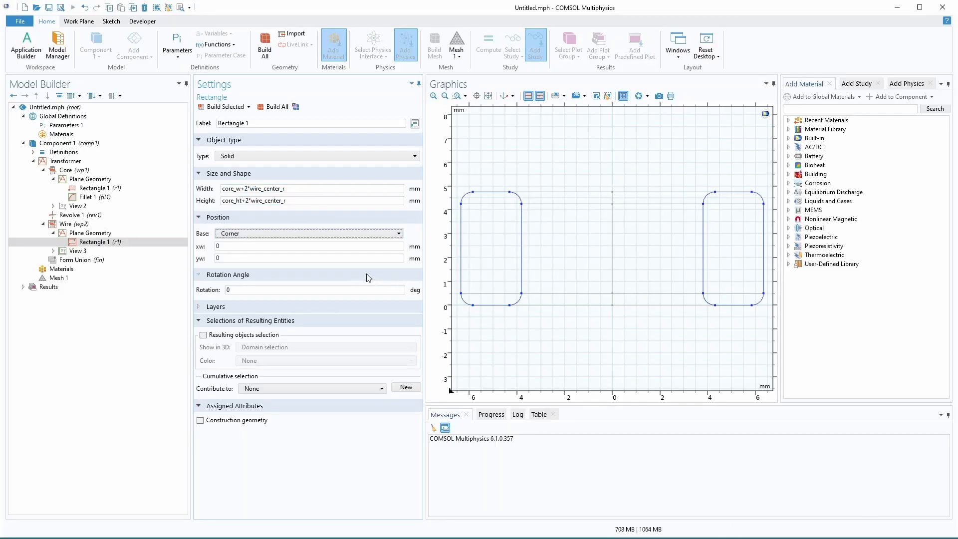
Base the wire rectangle on its center at xw (core_od+core_id)/2 and yw core_ht/2, and build it
click(258, 233)
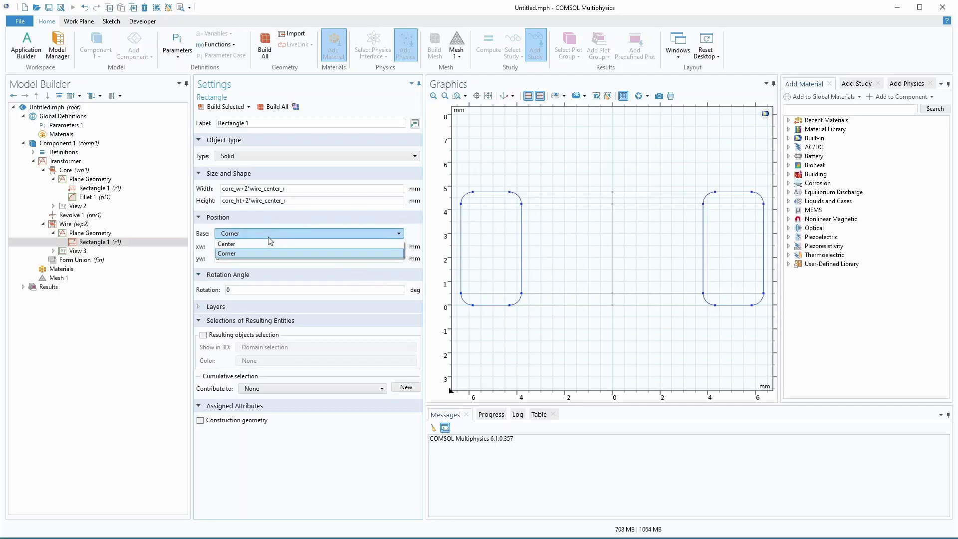
click(229, 244)
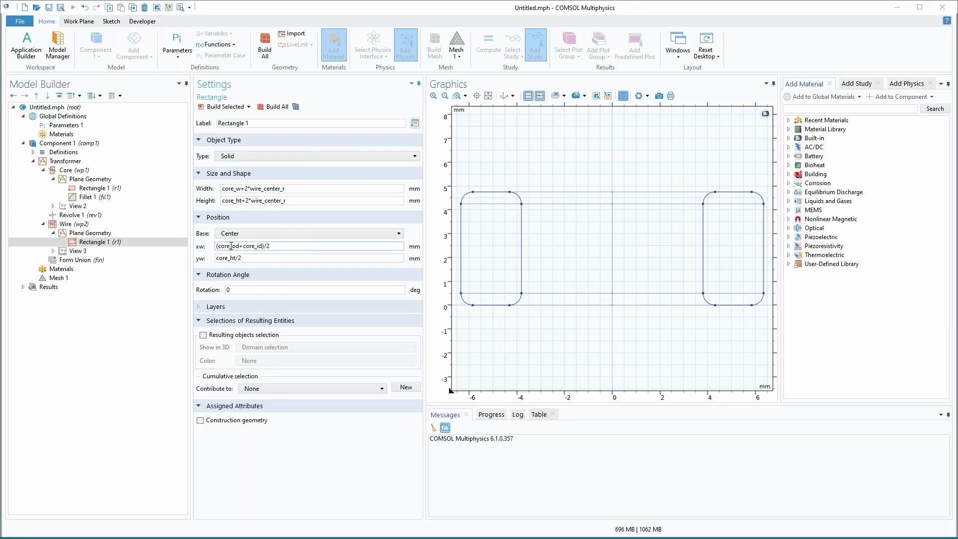
click(231, 246)
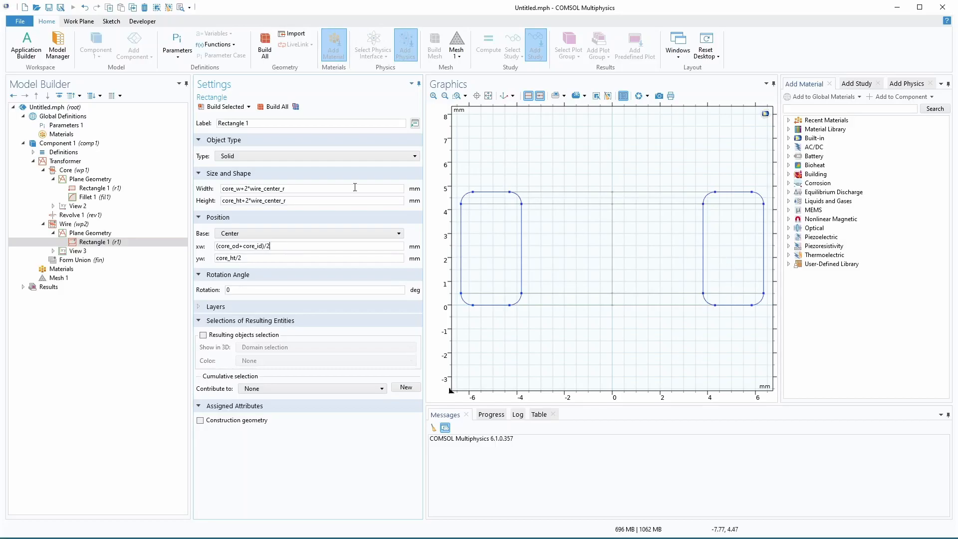
click(219, 106)
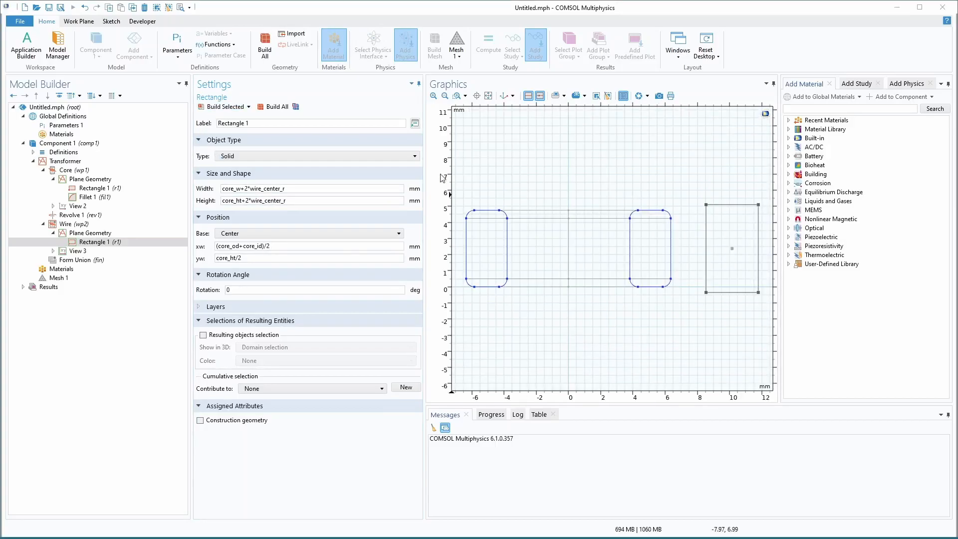
Set the wire rectangle's xw position to (core_od+core_id)/4 and rebuild it
mouse_move(270, 248)
click(304, 247)
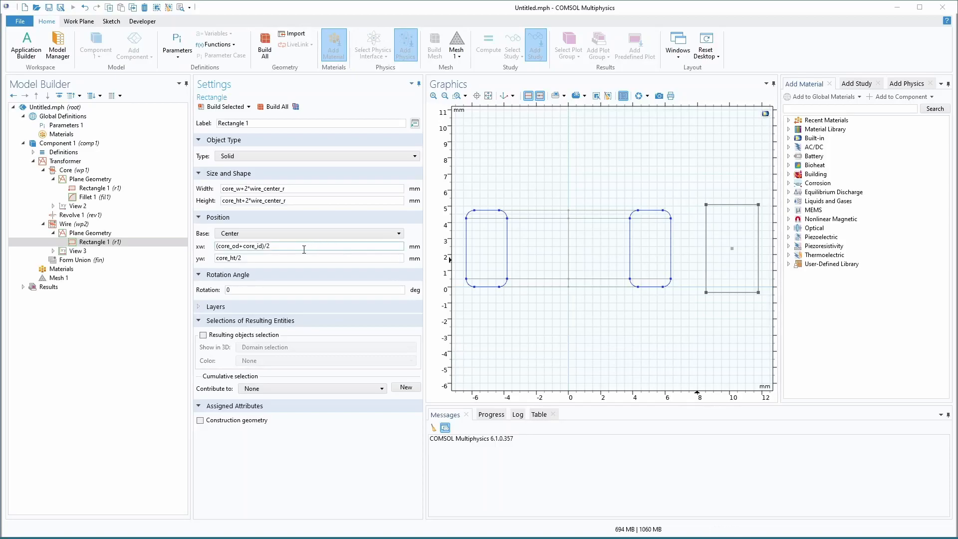
text(4)
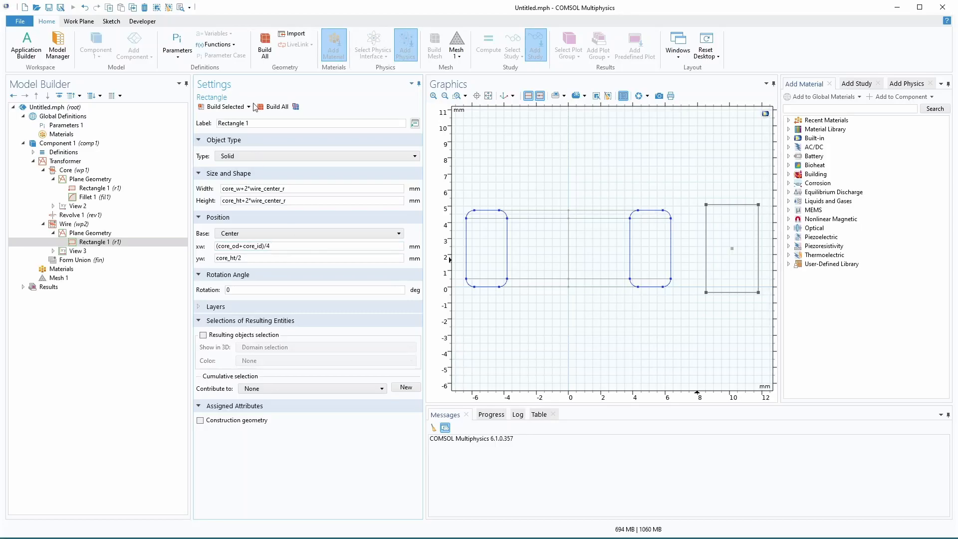
click(225, 107)
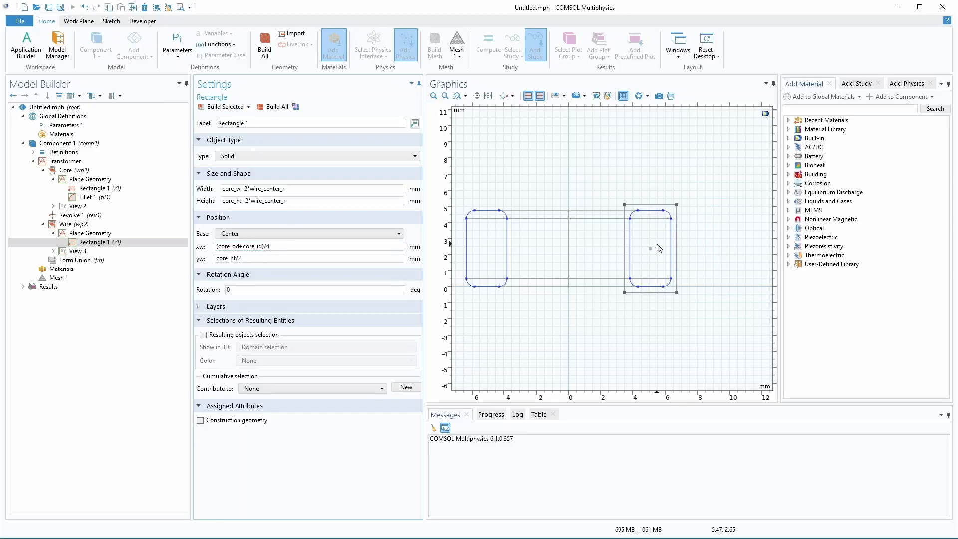
scroll(658, 248, up, 6)
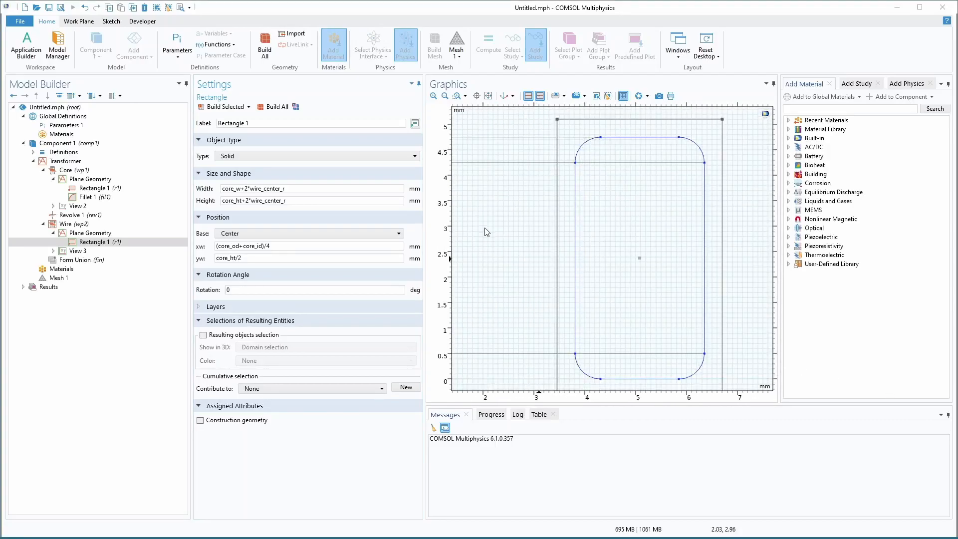
scroll(488, 231, down, 1)
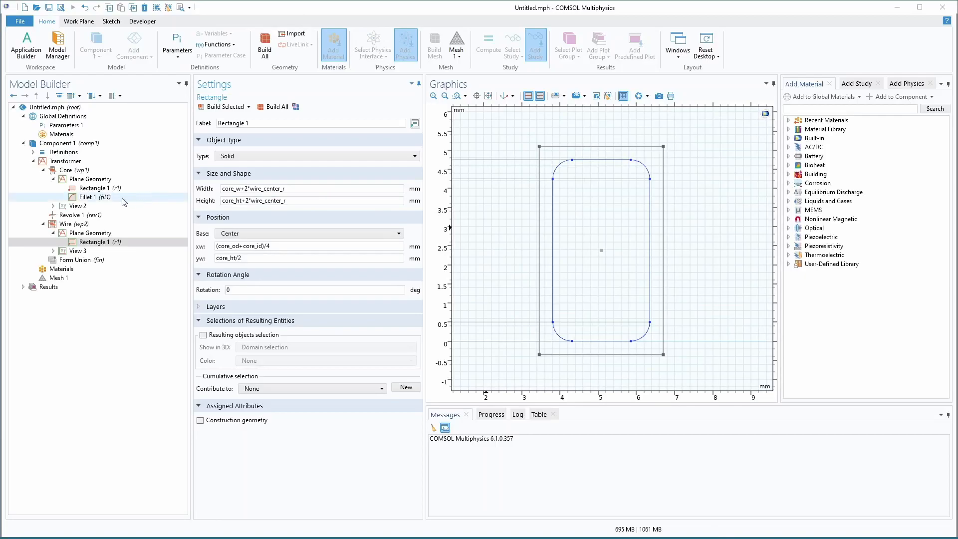
Fillet all four corners of the wire rectangle with a 0.5 mm radius and build the fillet
click(72, 237)
right_click(73, 237)
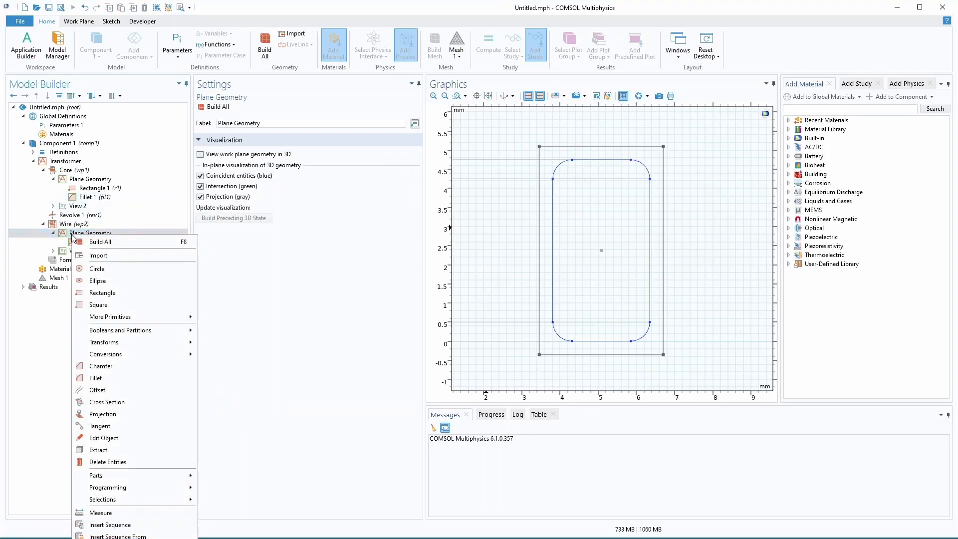
click(112, 378)
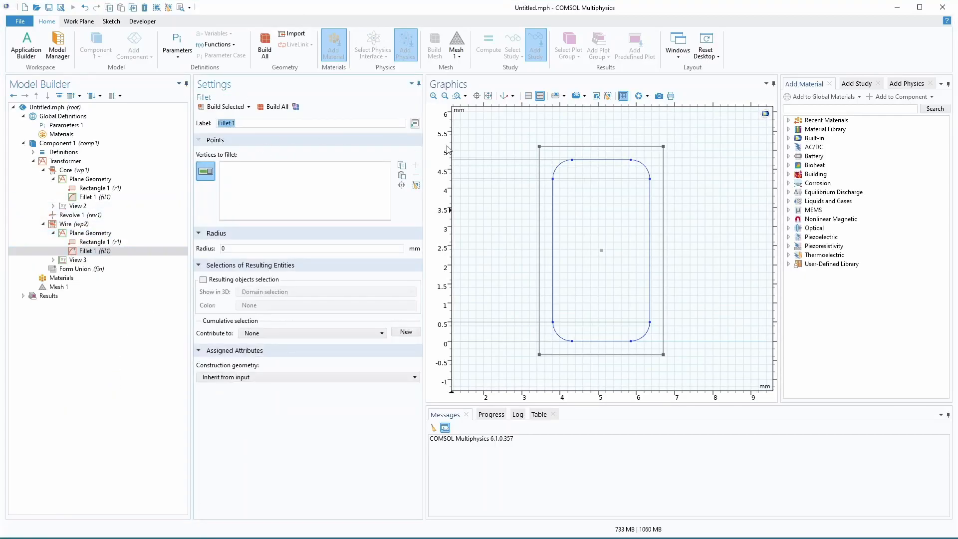
click(539, 146)
click(663, 146)
click(663, 355)
click(539, 354)
double_click(224, 248)
click(218, 111)
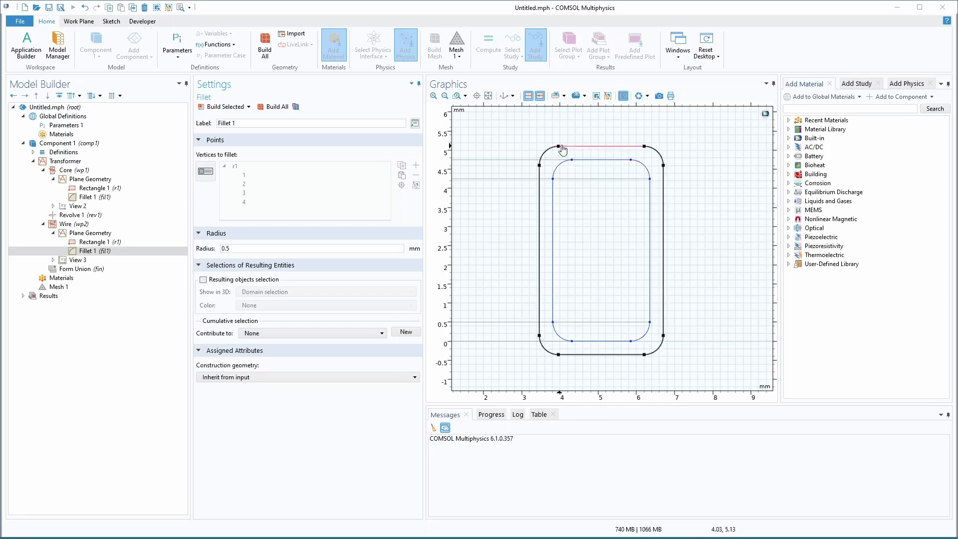
Set the wire rectangle's fillet radius to 0.5+wire_center_r and rebuild the fillet
click(257, 249)
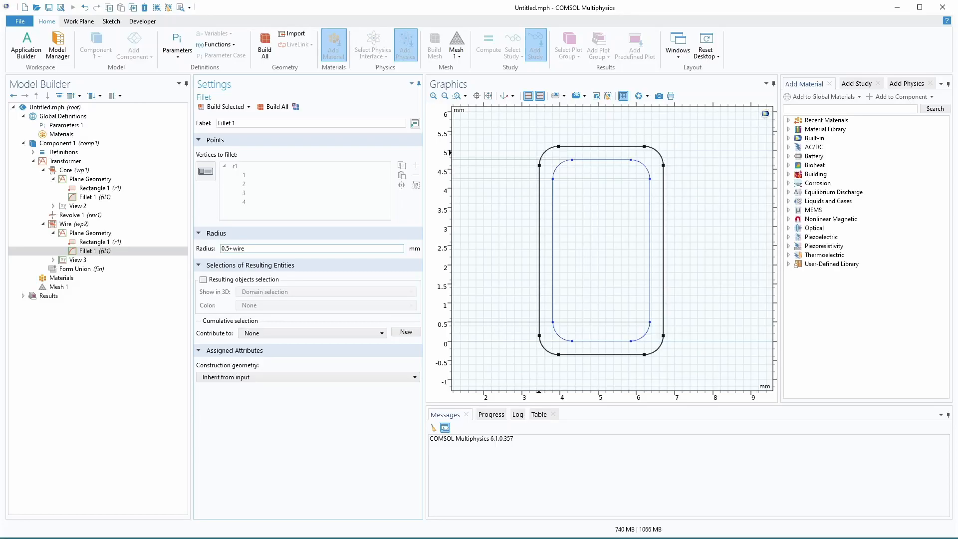
key(ctrl+space)
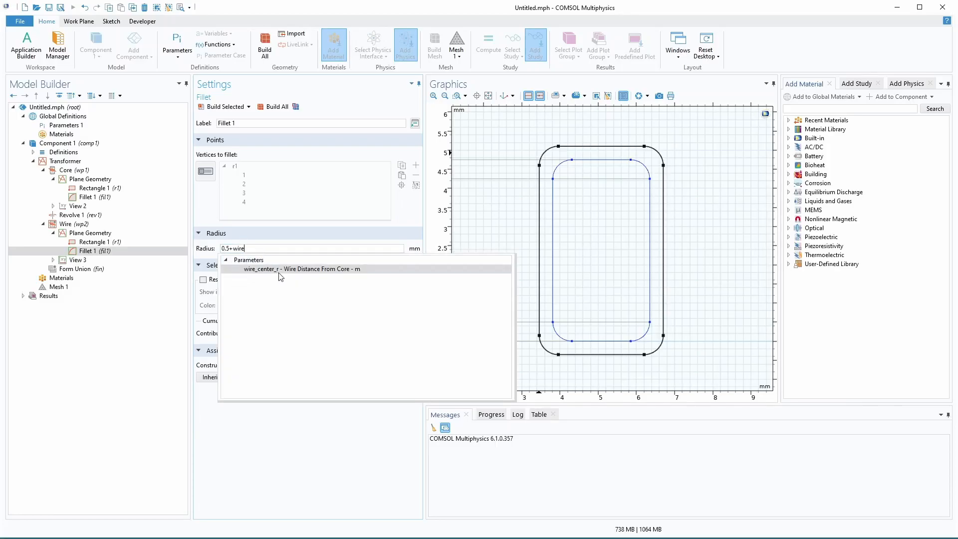
click(261, 269)
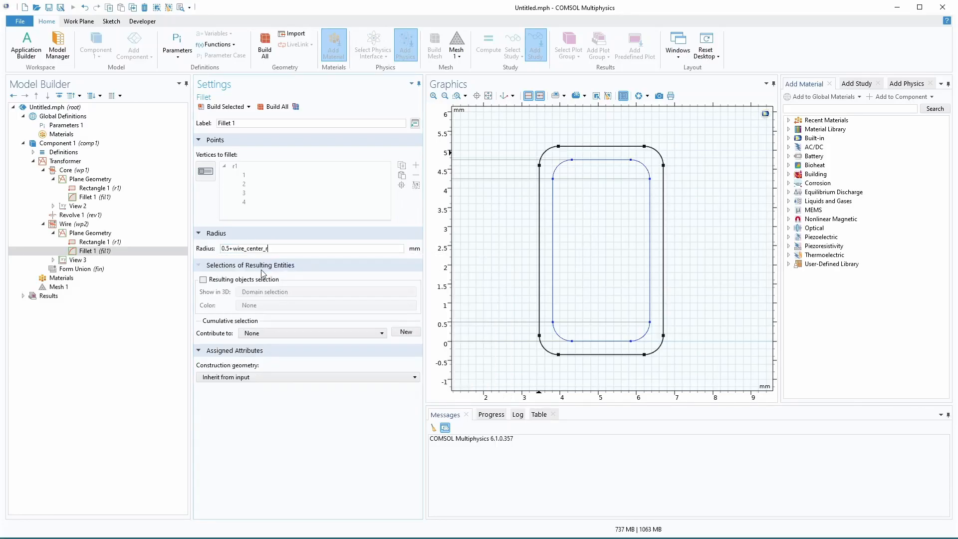
click(226, 107)
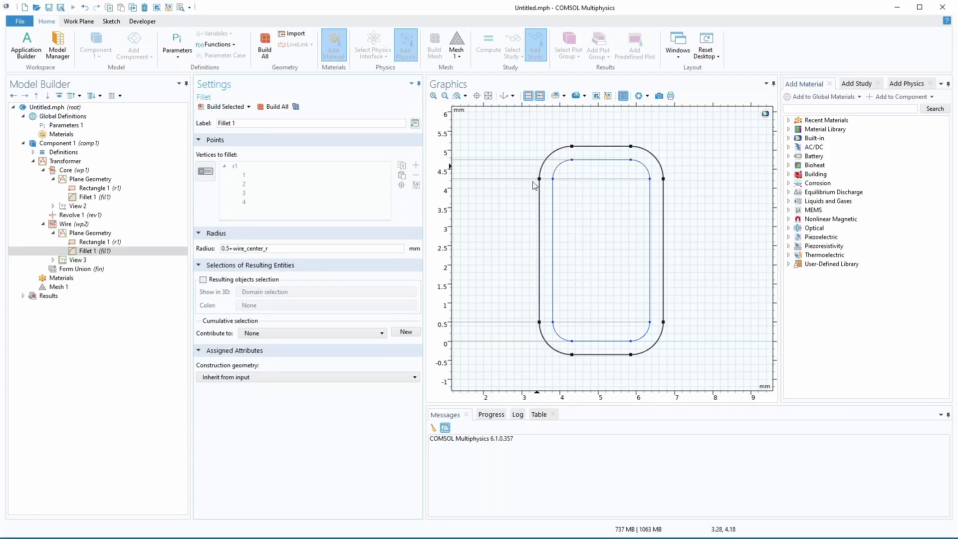
Convert the filleted wire rectangle to a curve in the Wire plane geometry and build it
click(84, 232)
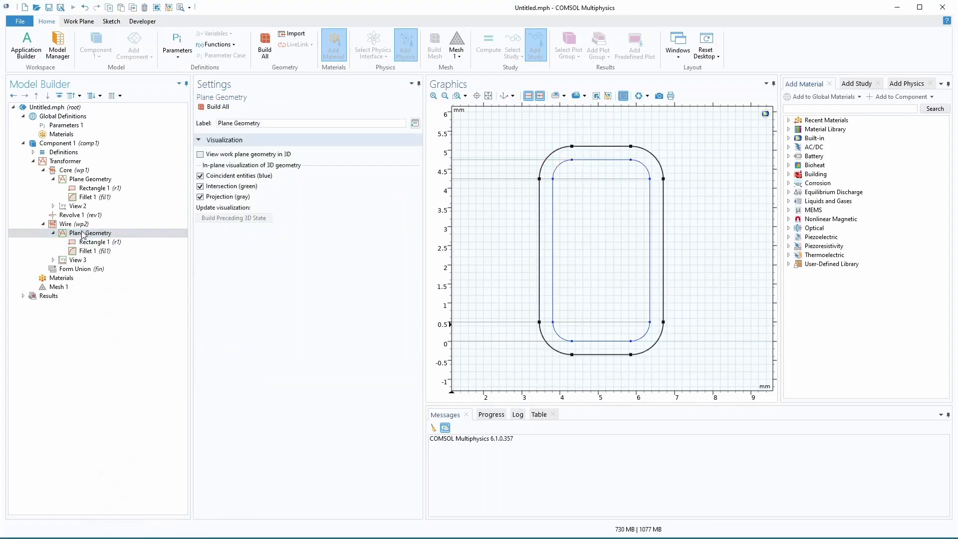
right_click(83, 232)
mouse_move(122, 352)
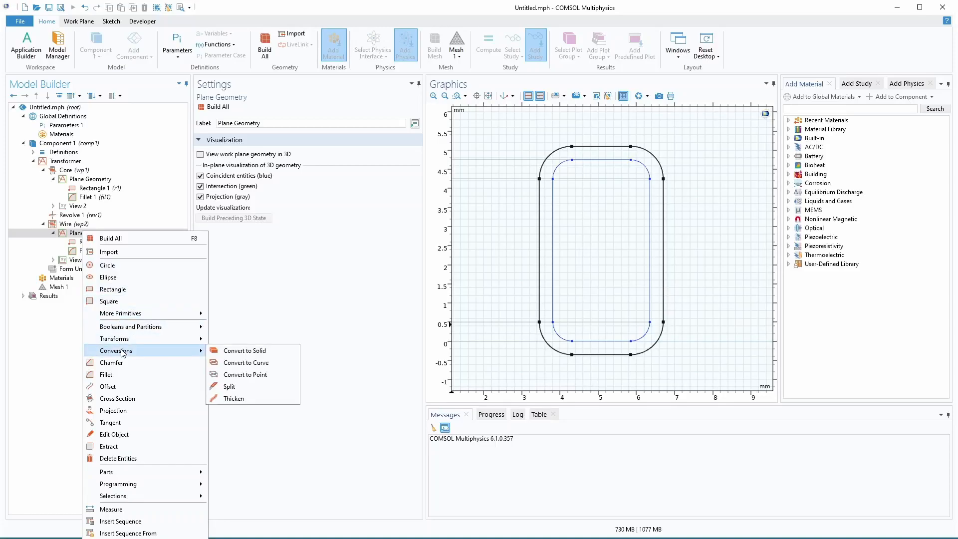
click(245, 362)
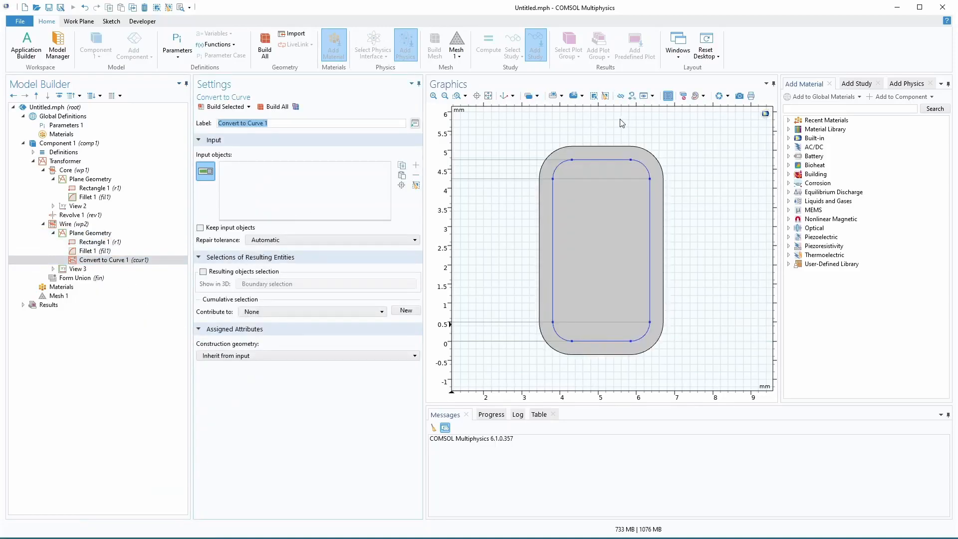
click(597, 154)
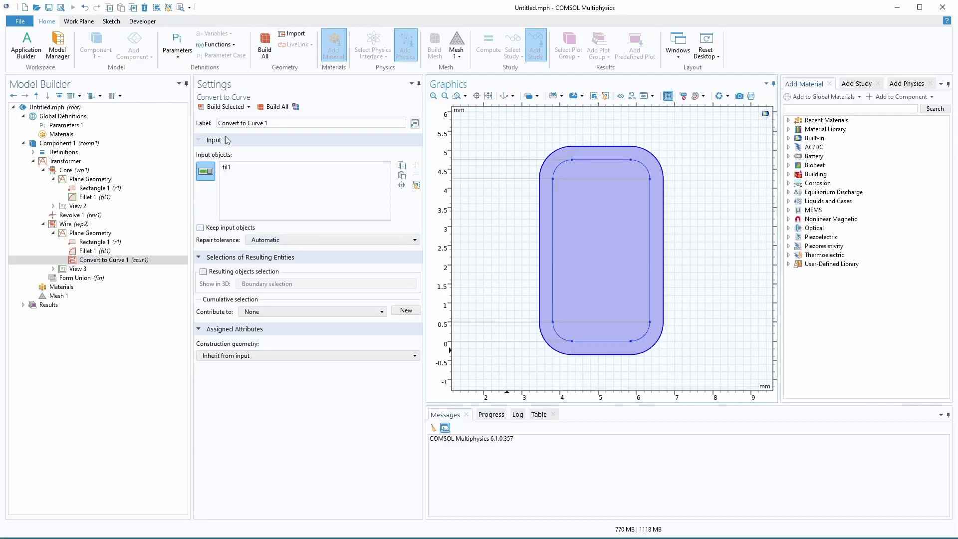
click(221, 108)
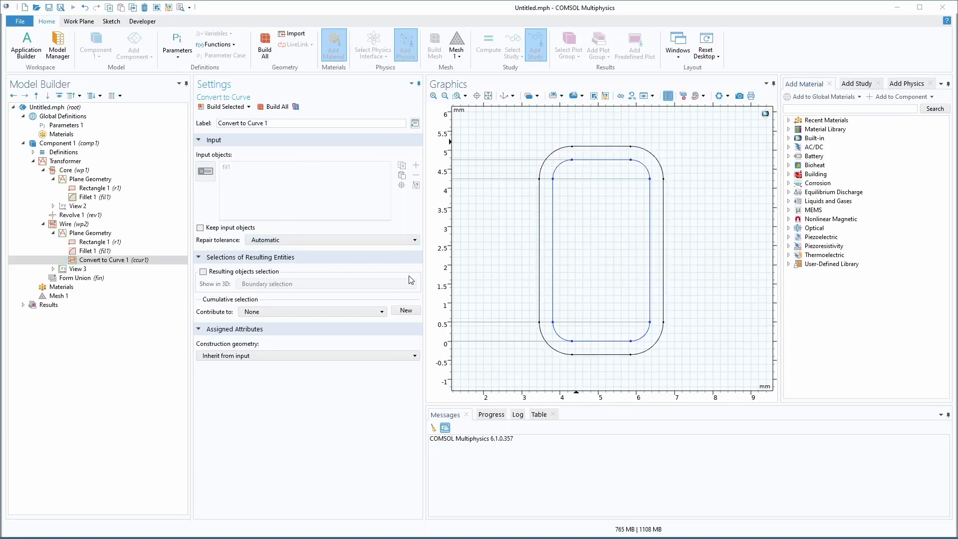
Split the Wire work plane's curve object wp2 into separate segments in the Transformer geometry and build the split
click(65, 161)
right_click(59, 163)
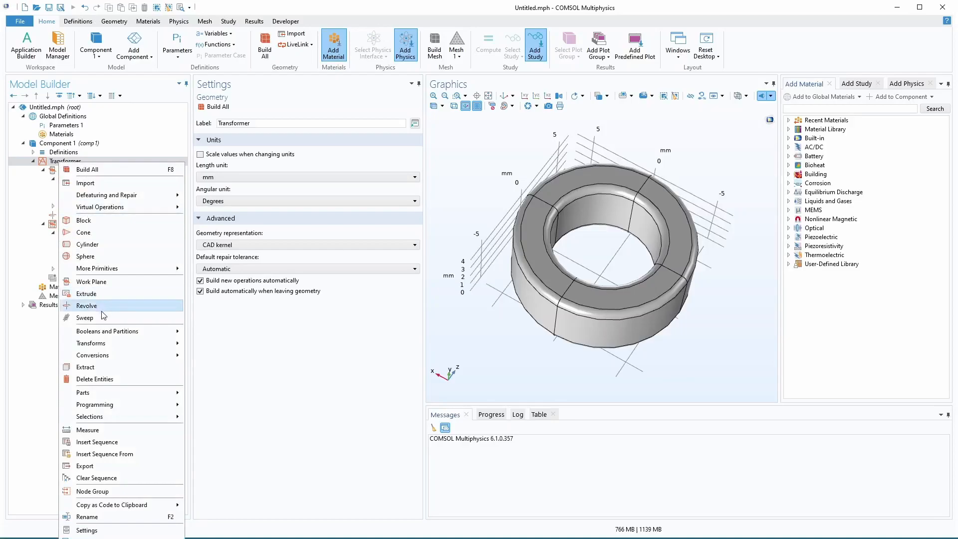
mouse_move(151, 354)
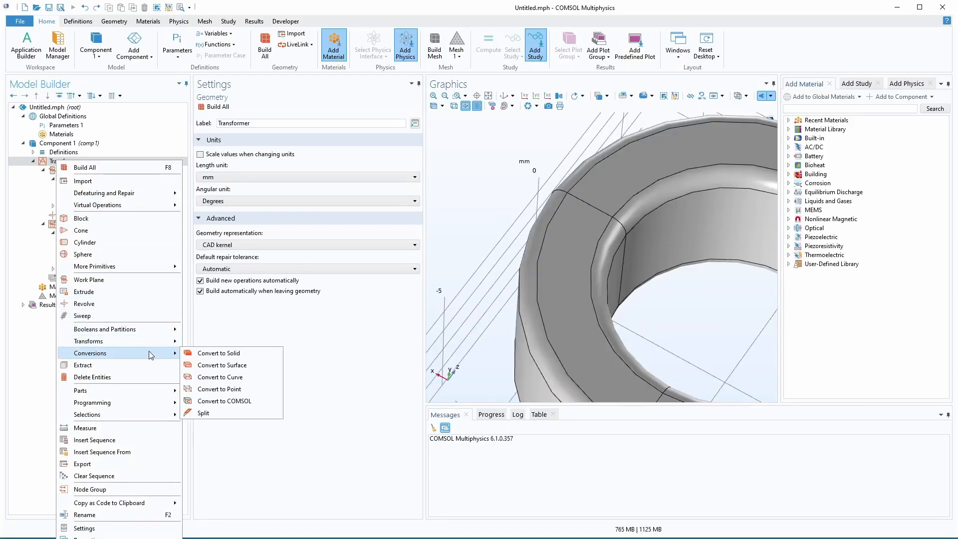
click(203, 412)
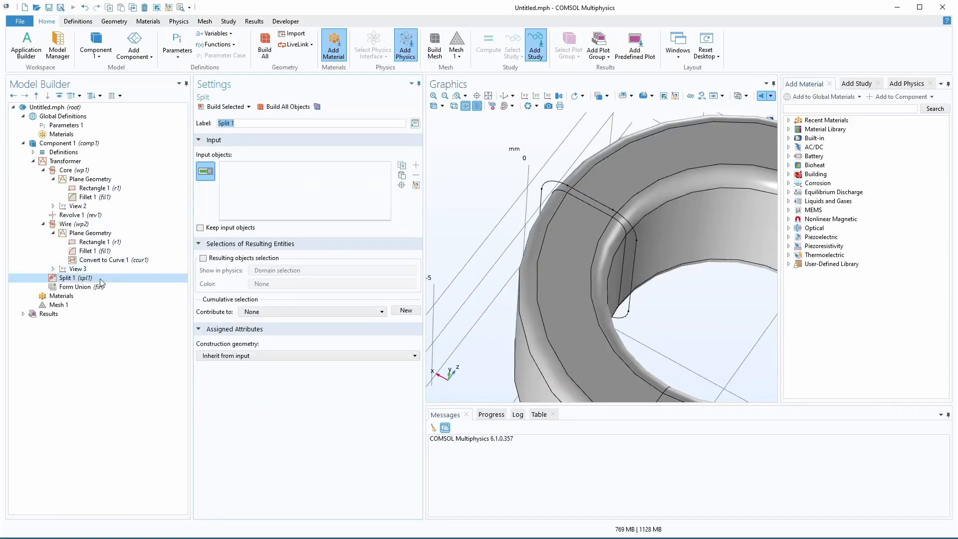
click(552, 188)
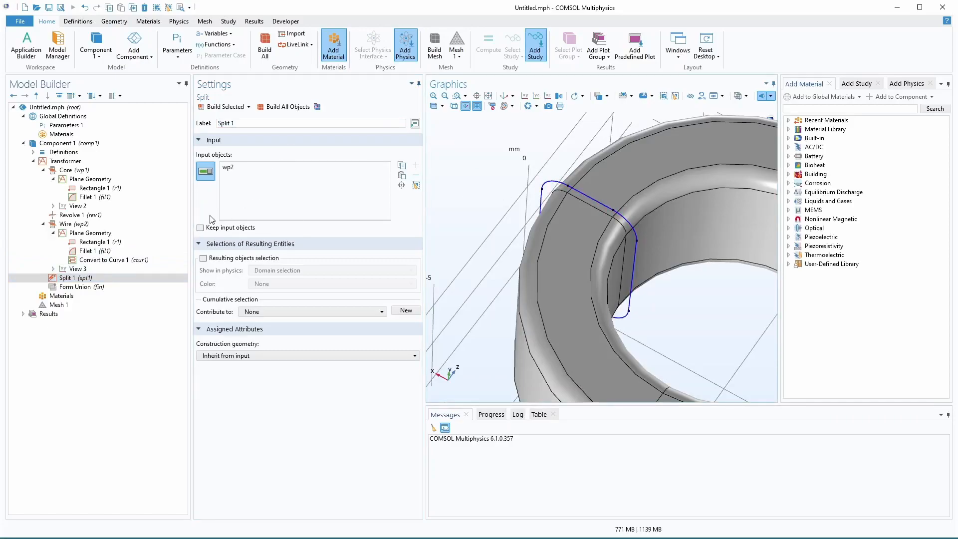
click(223, 107)
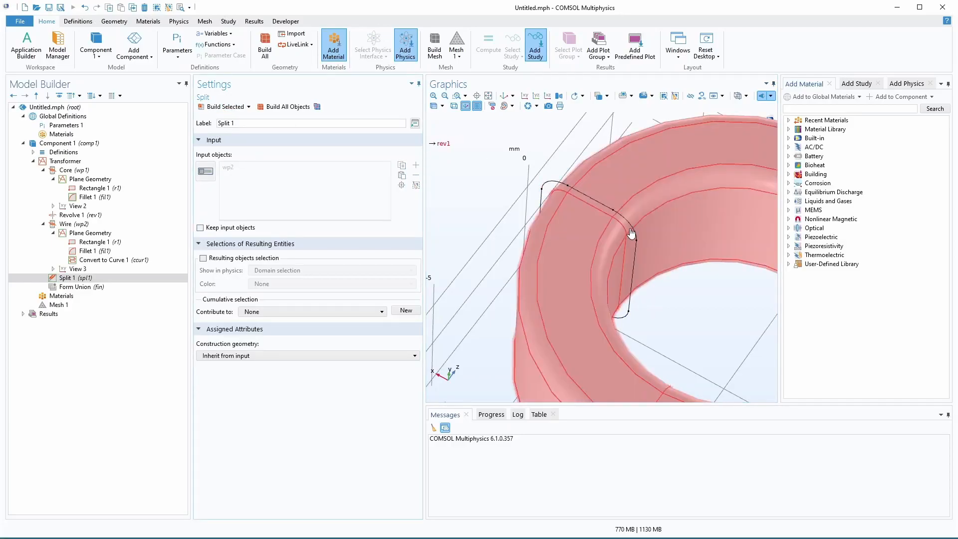
Add a Rotate operation for the wire's upper straight segment and its two corner arcs, with the y-axis as rotation axis
right_click(69, 161)
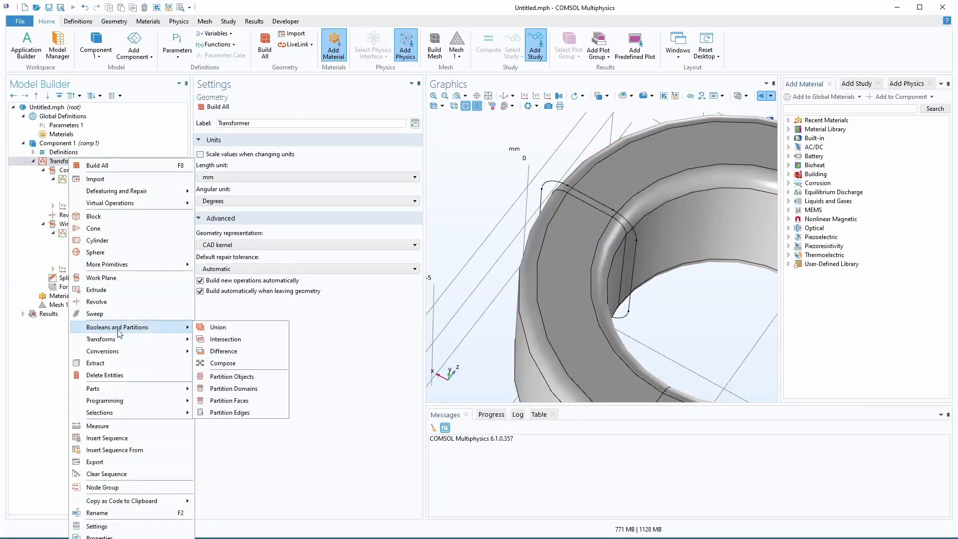
mouse_move(120, 343)
click(222, 388)
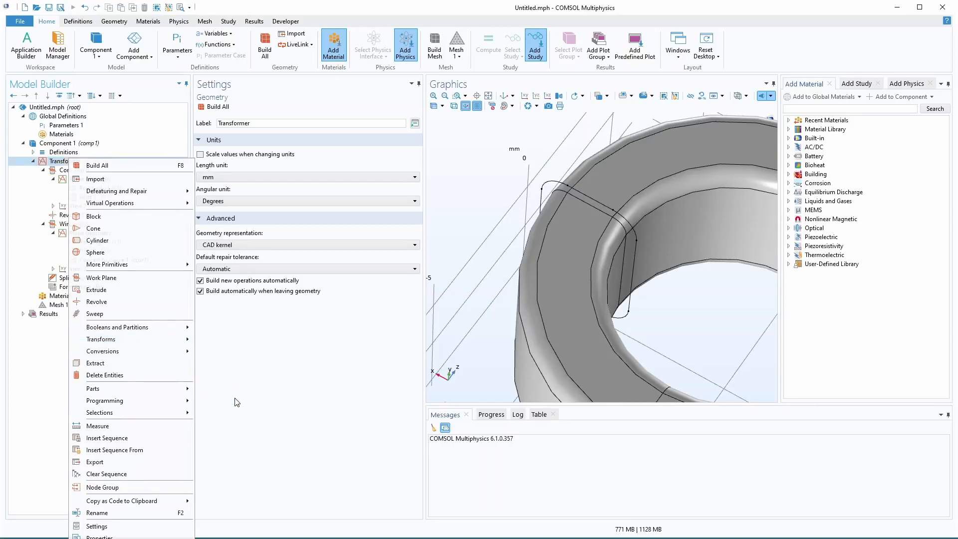
click(555, 183)
click(606, 205)
click(629, 227)
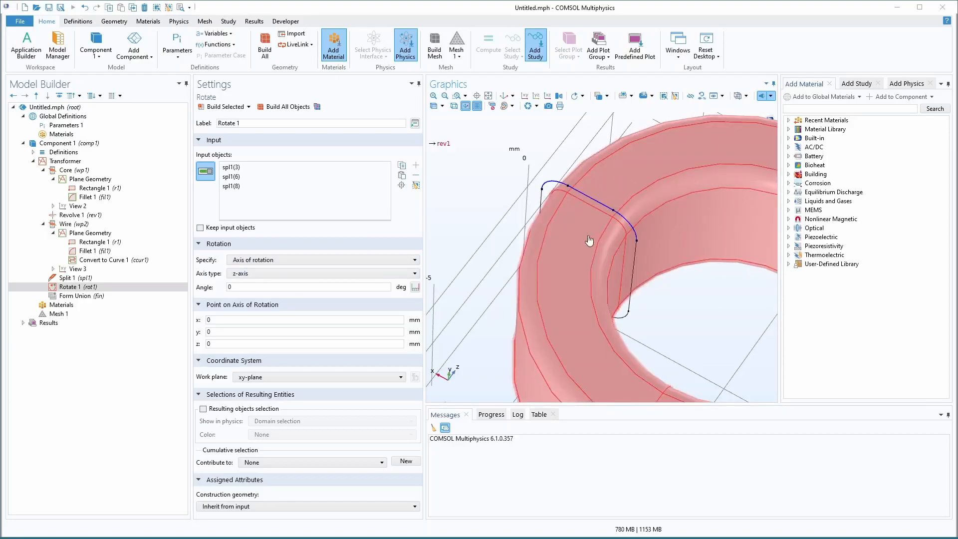
click(259, 273)
click(259, 295)
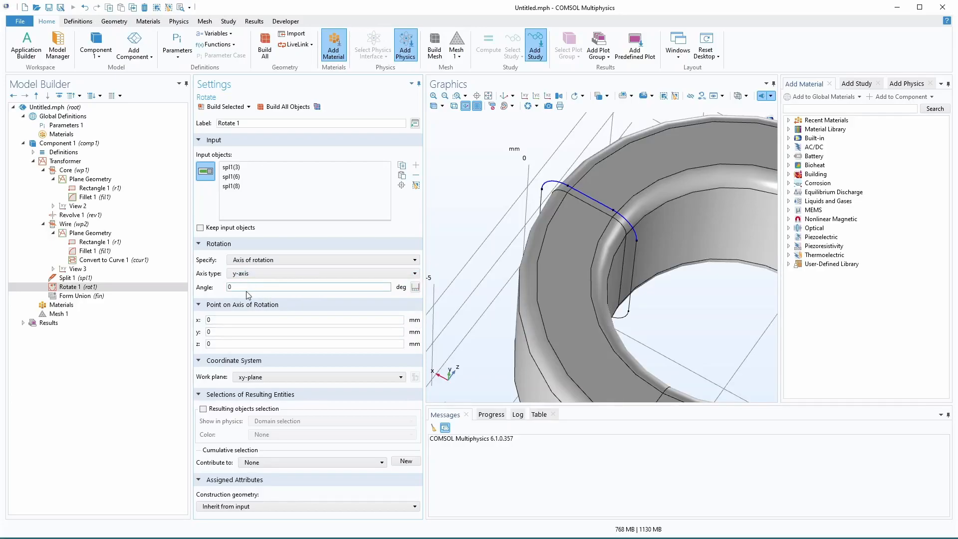
click(212, 318)
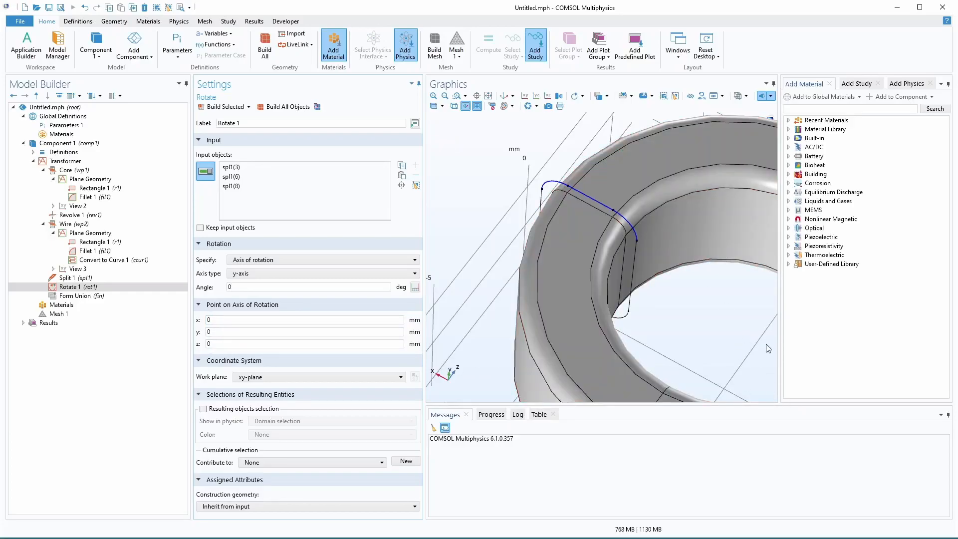
click(232, 290)
Add a global parameter Np with expression 10 and description Primary Turns
click(65, 126)
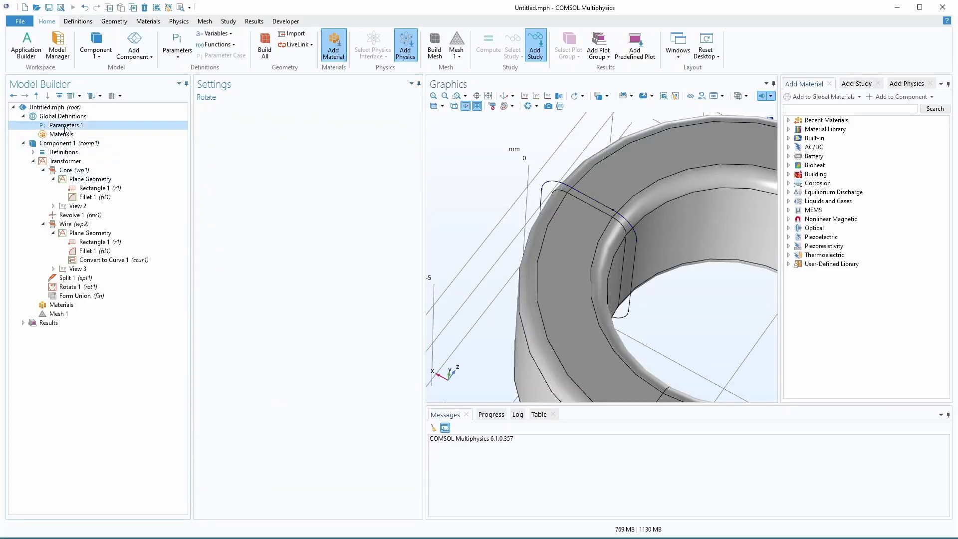
click(225, 264)
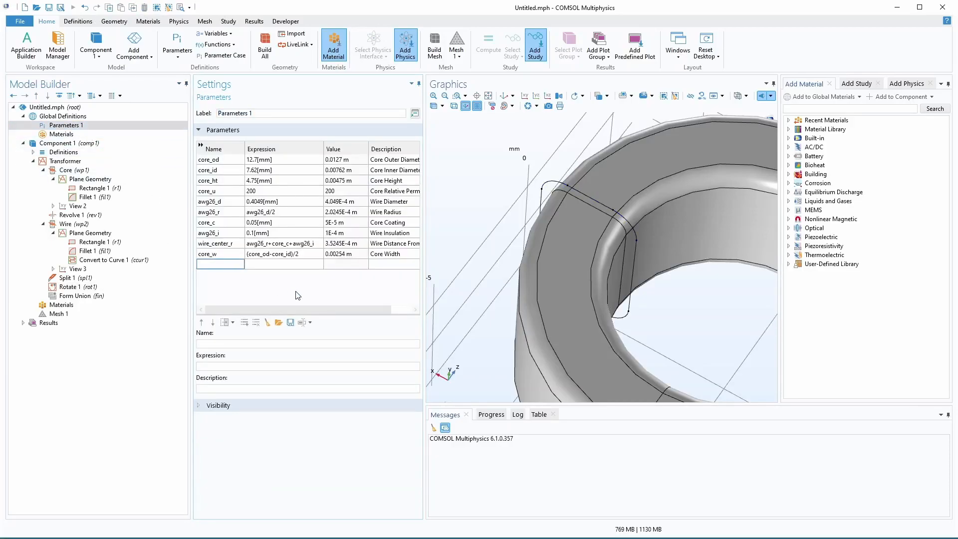
text(Np)
key(Tab)
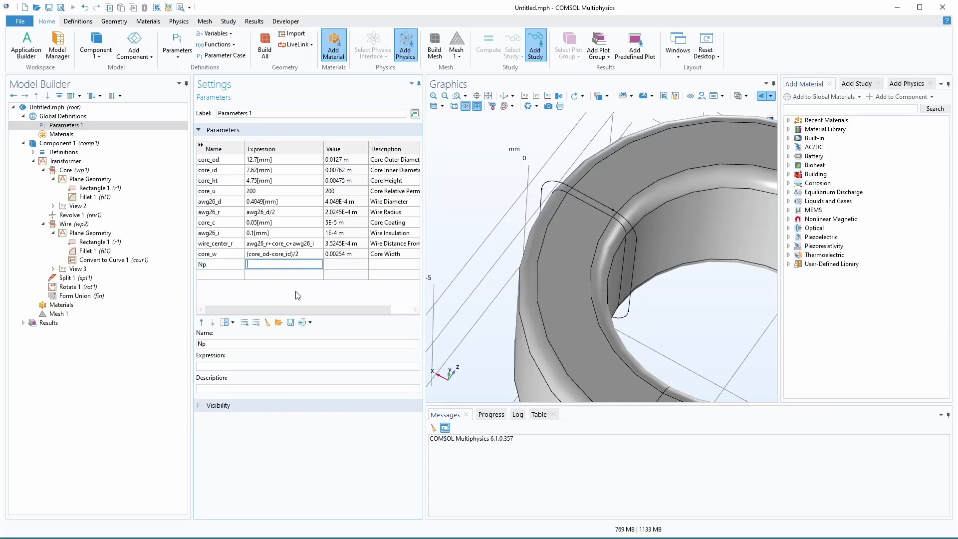
text(10)
key(Tab)
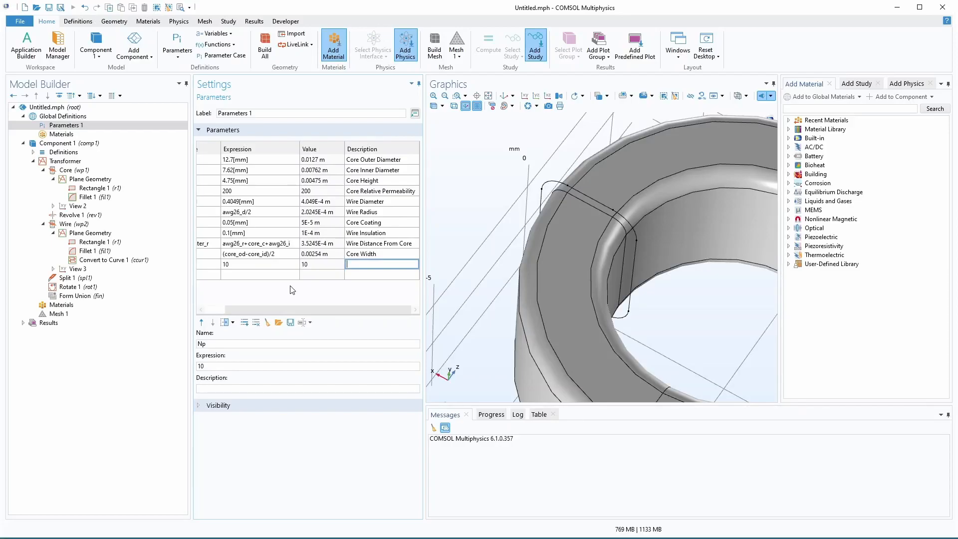
text(Primary Turns)
key(Tab)
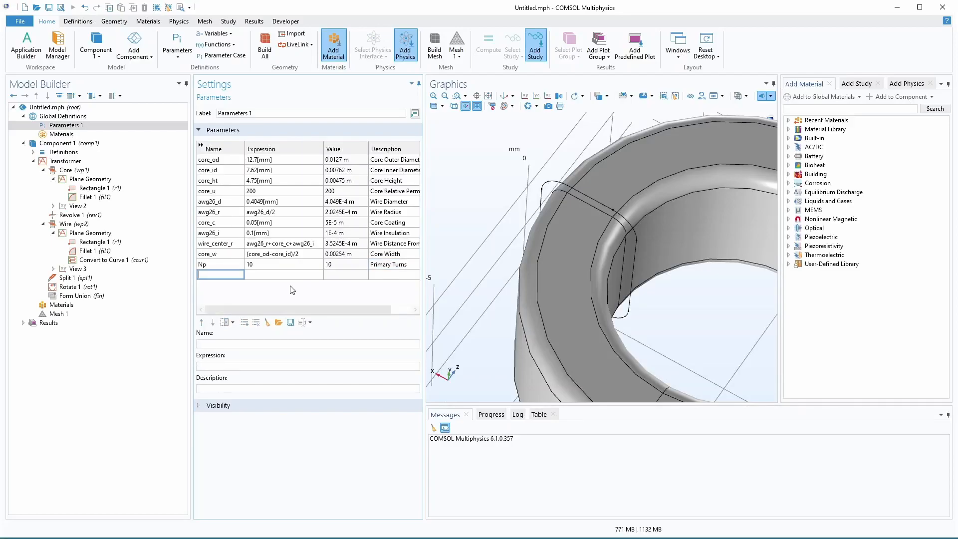
Add a global parameter Ns with expression 10 and description Secondary Turns
text(Ns)
key(Tab)
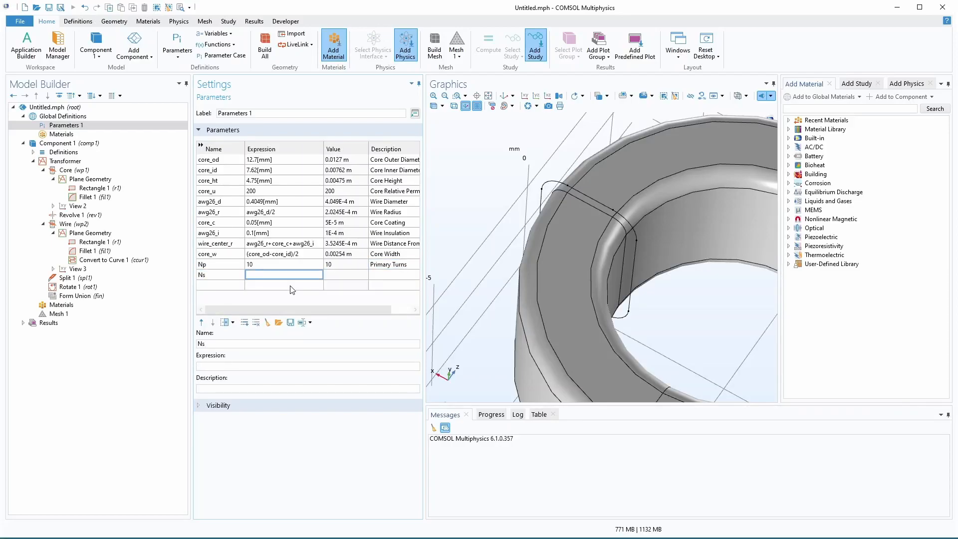
key(Tab)
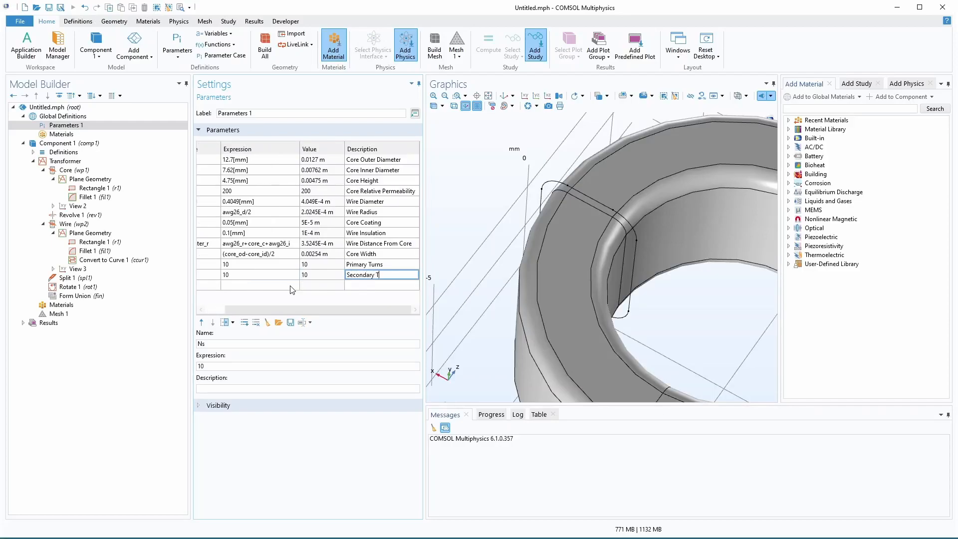
key(Tab)
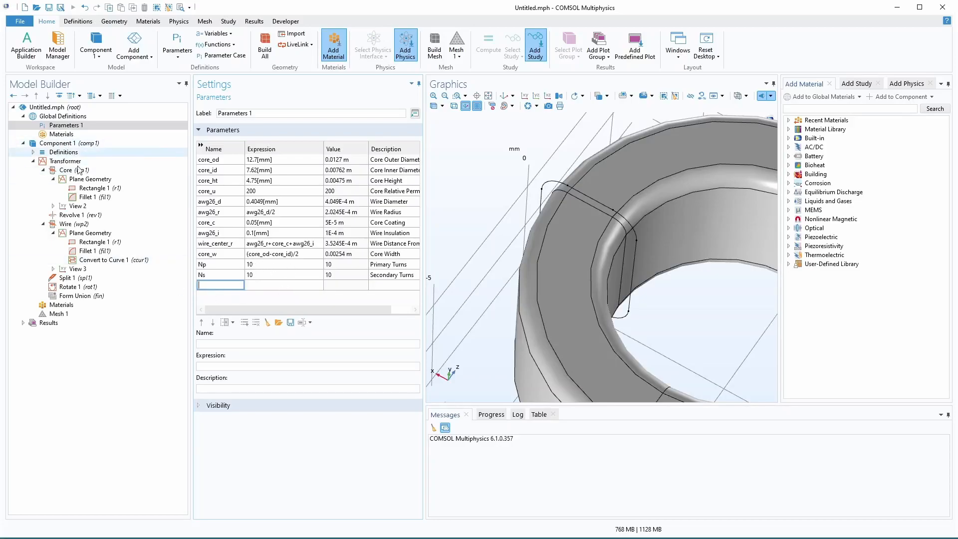
Set the rotation angle of the wire's upper segments to 360/Np and build the rotation
click(93, 260)
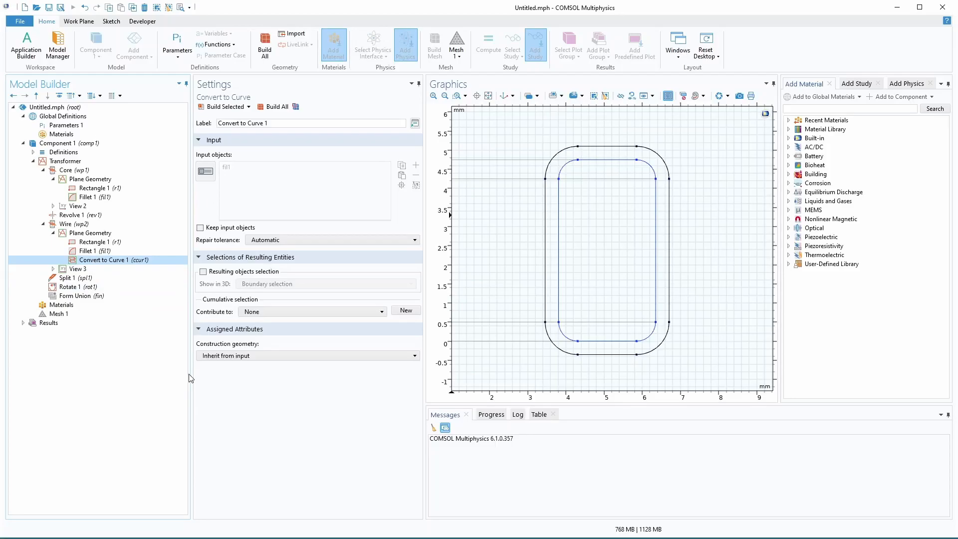
click(80, 278)
click(77, 288)
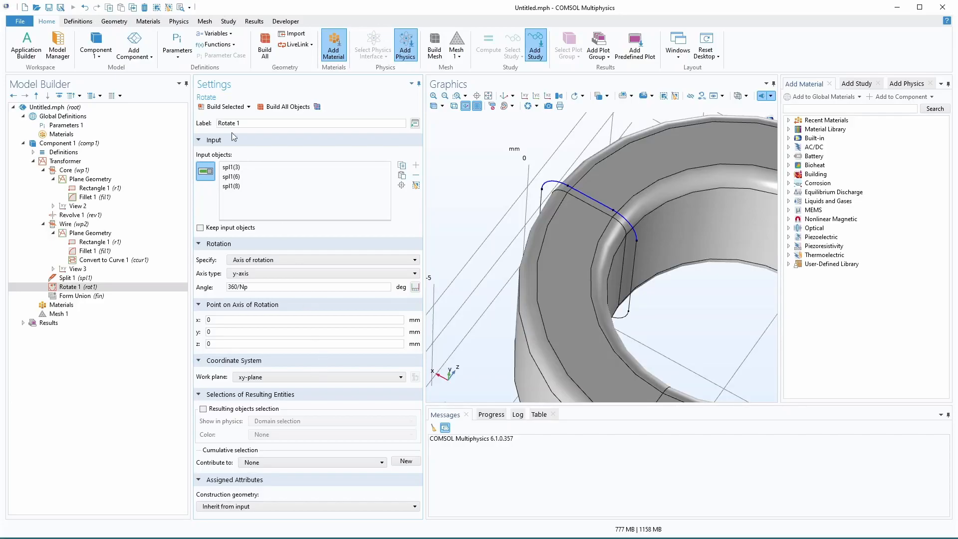
click(225, 107)
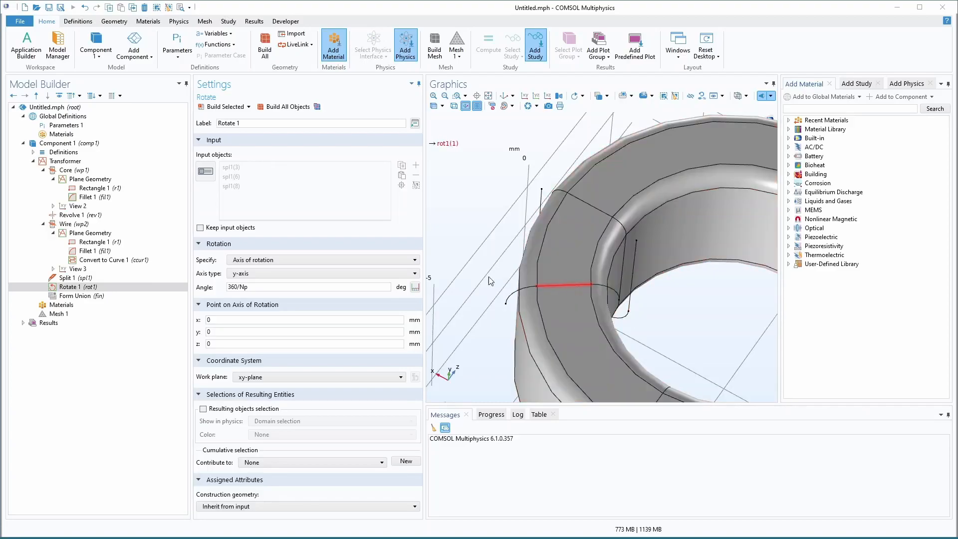
Delete the wire's straight vertical edge inside the core hole with an edge-level Delete Entities operation and build it
right_click(72, 161)
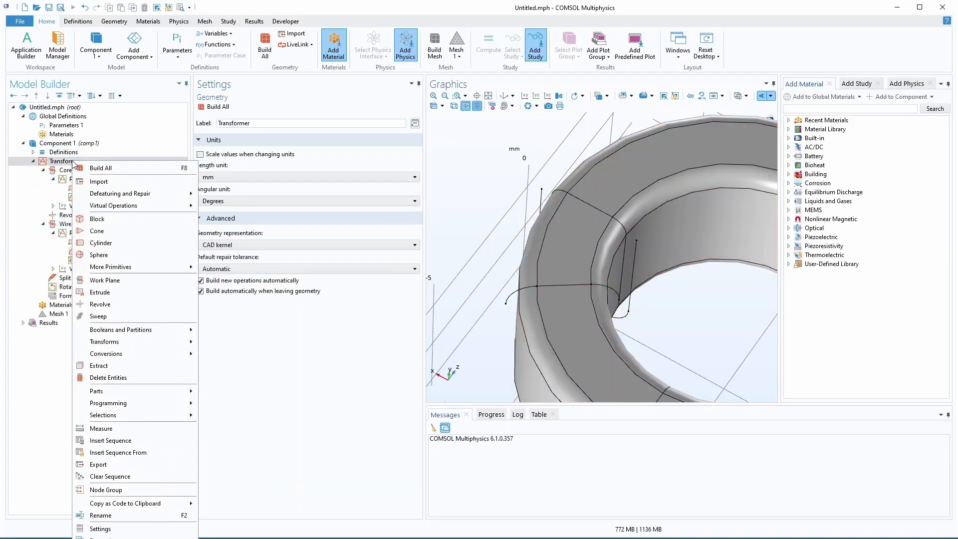
click(108, 378)
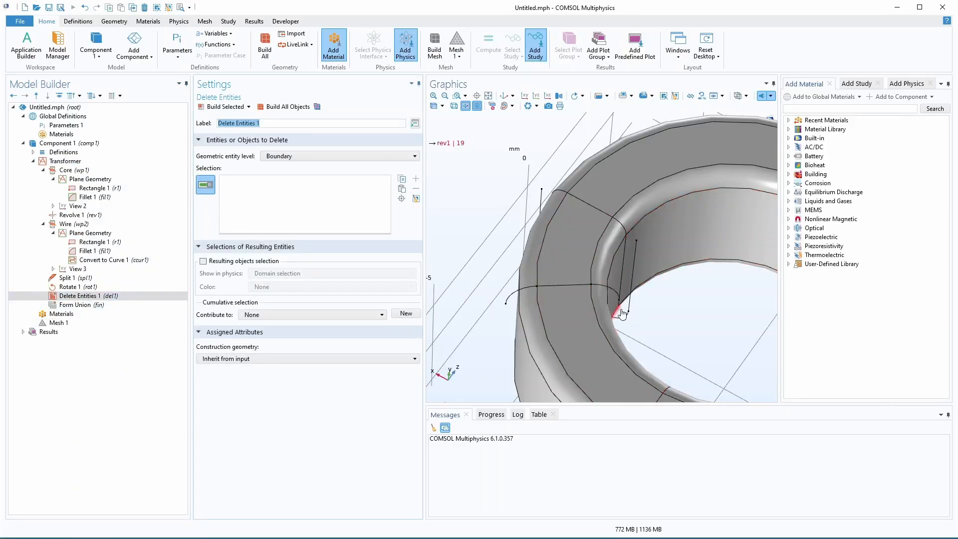
click(282, 156)
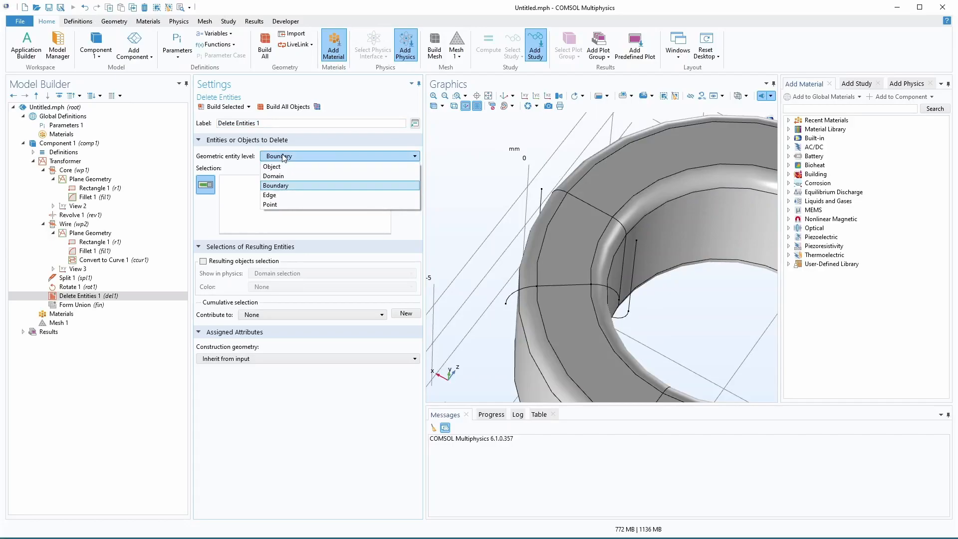
click(283, 195)
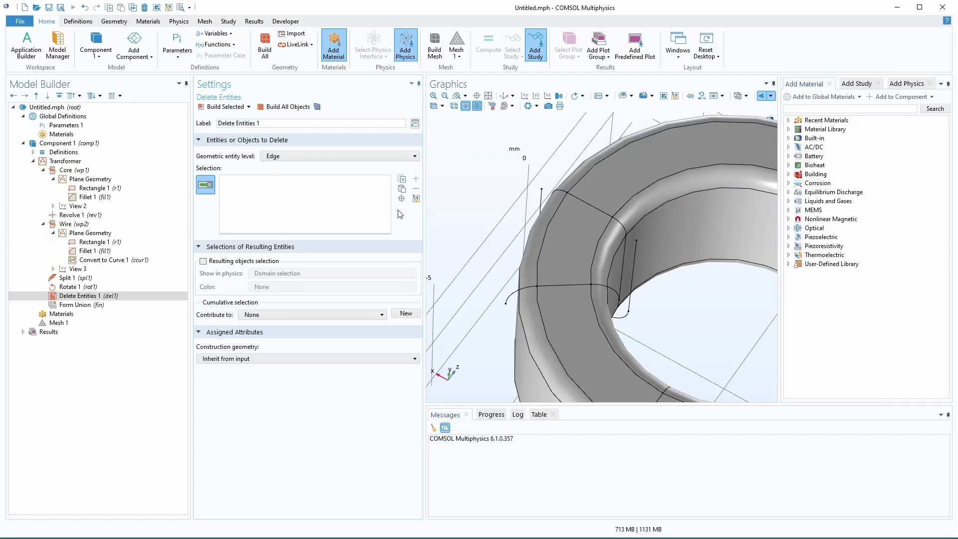
click(632, 271)
click(219, 106)
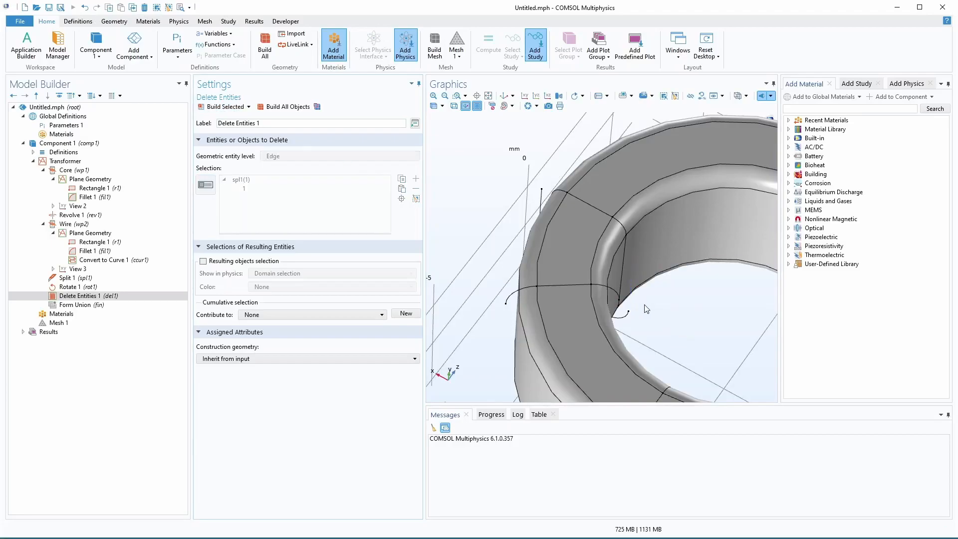
Build a line segment from the lower inner arc's end vertex to the inner end vertex of the rotated upper wire section
right_click(71, 161)
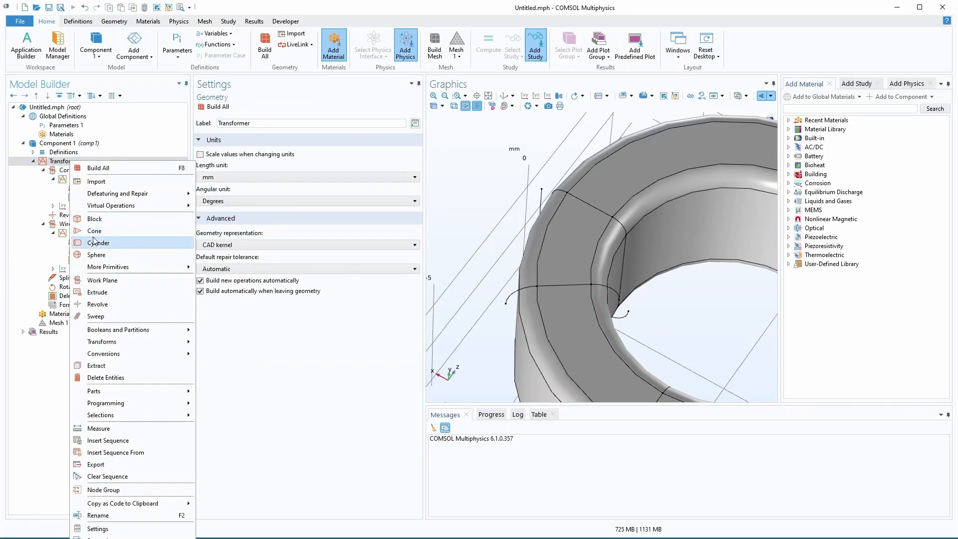
mouse_move(99, 271)
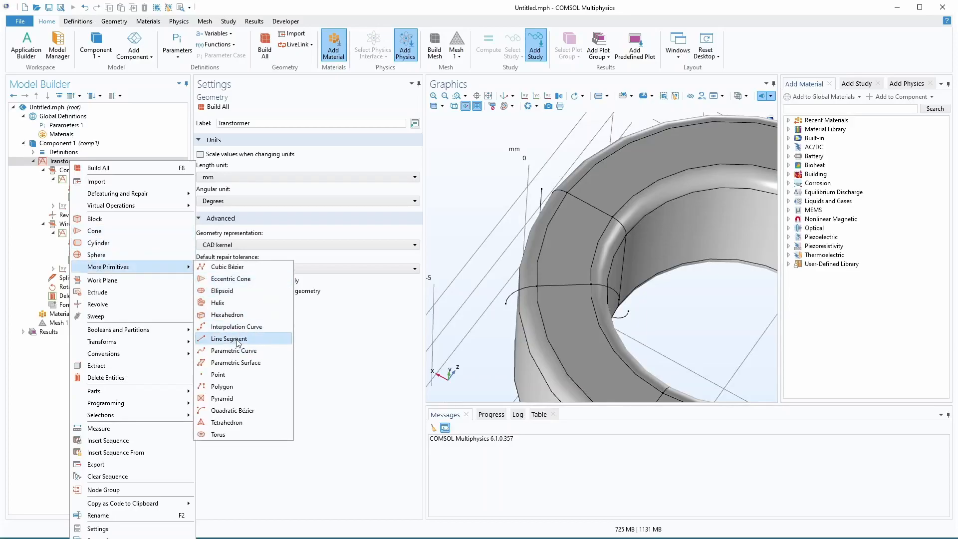
click(229, 339)
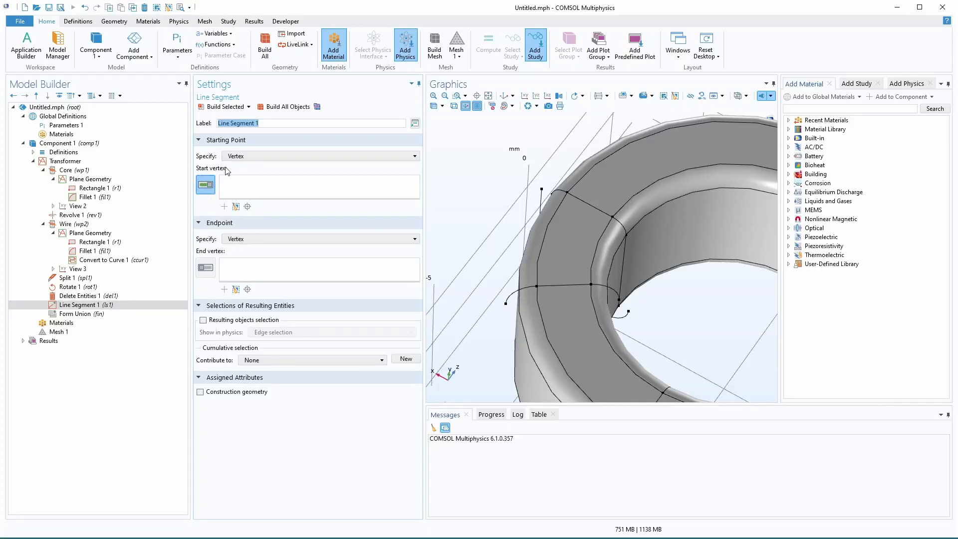
click(202, 188)
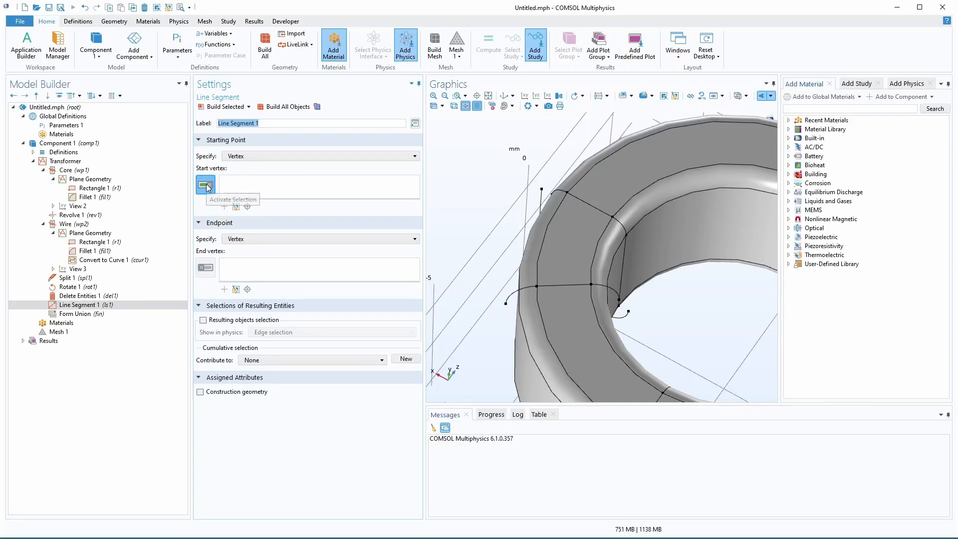
click(628, 312)
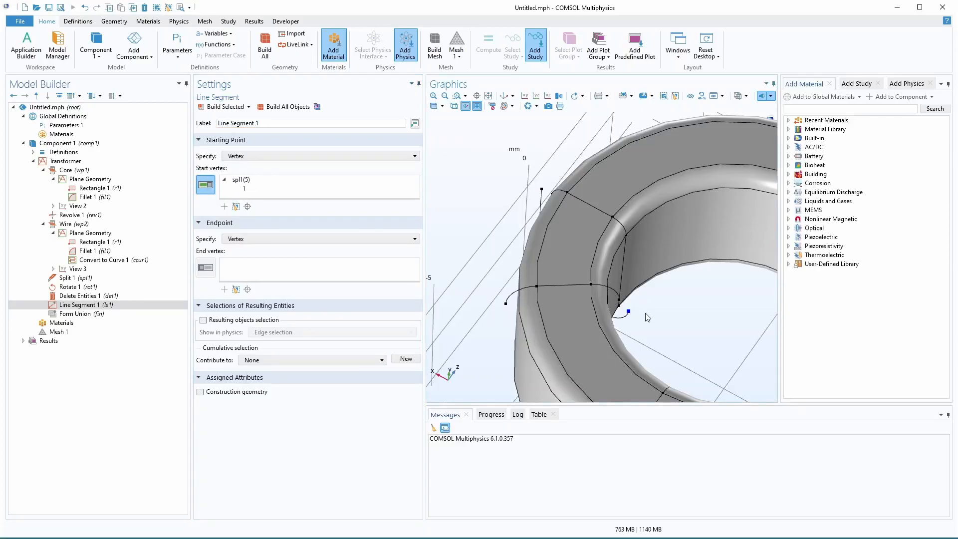
click(205, 268)
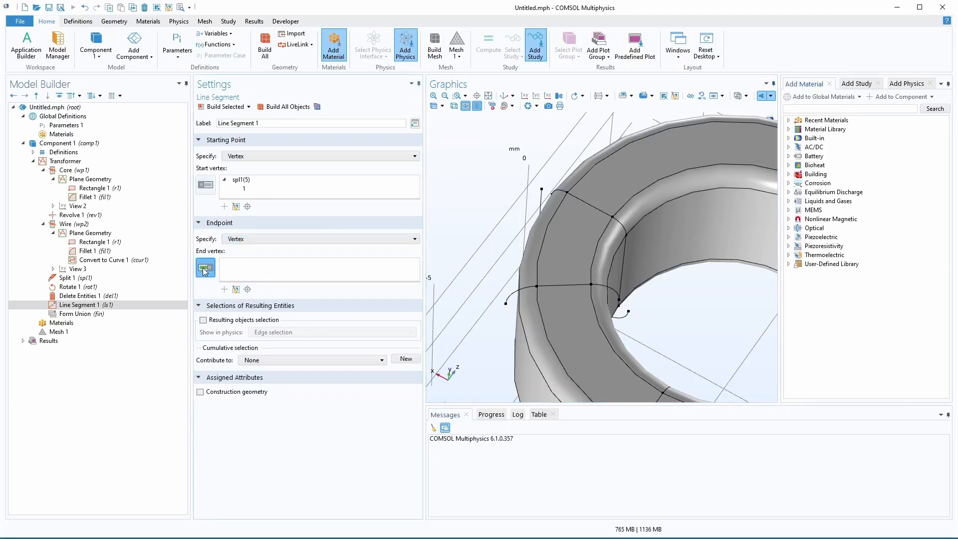
click(619, 301)
click(225, 108)
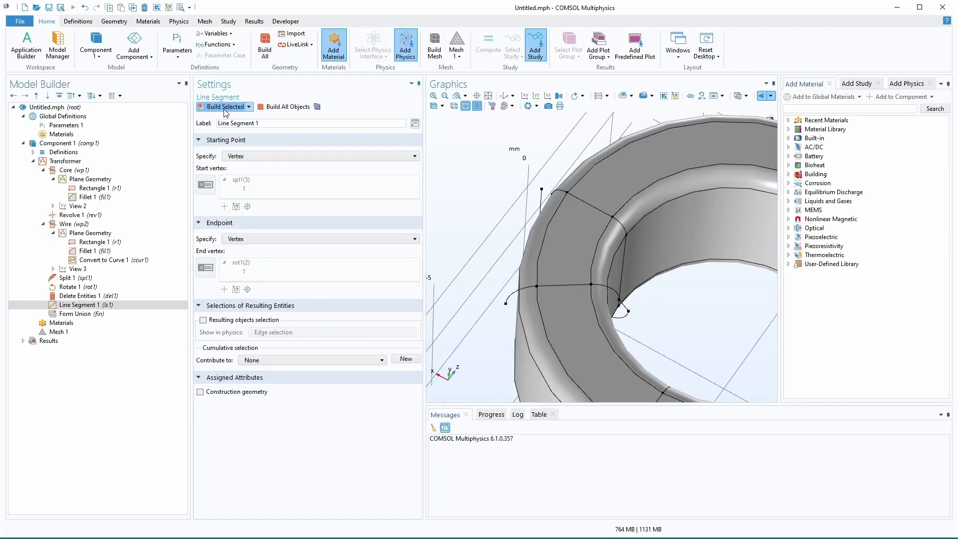
Add a Union operation to the Transformer geometry with all the wire's curve segments, including the new line segment, as input objects
drag(665, 334, 657, 389)
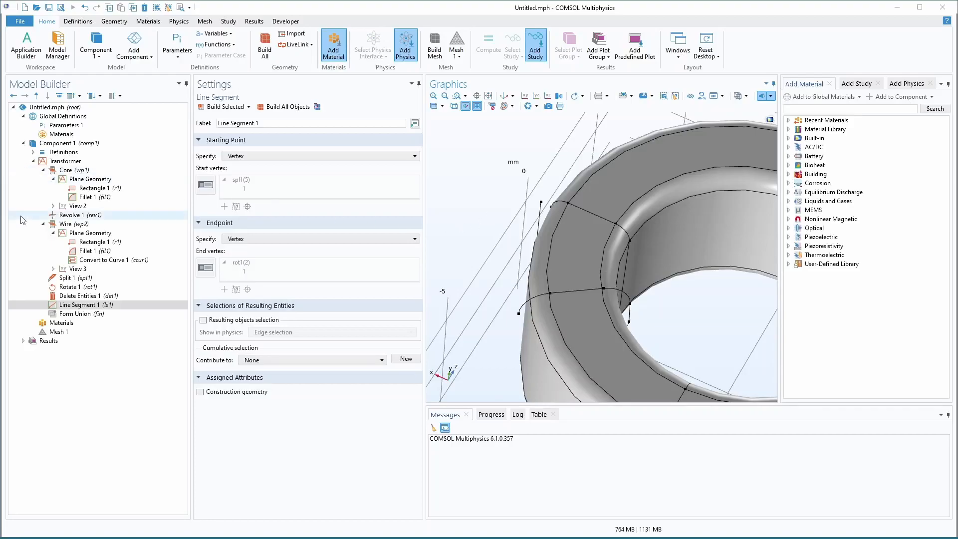
right_click(62, 162)
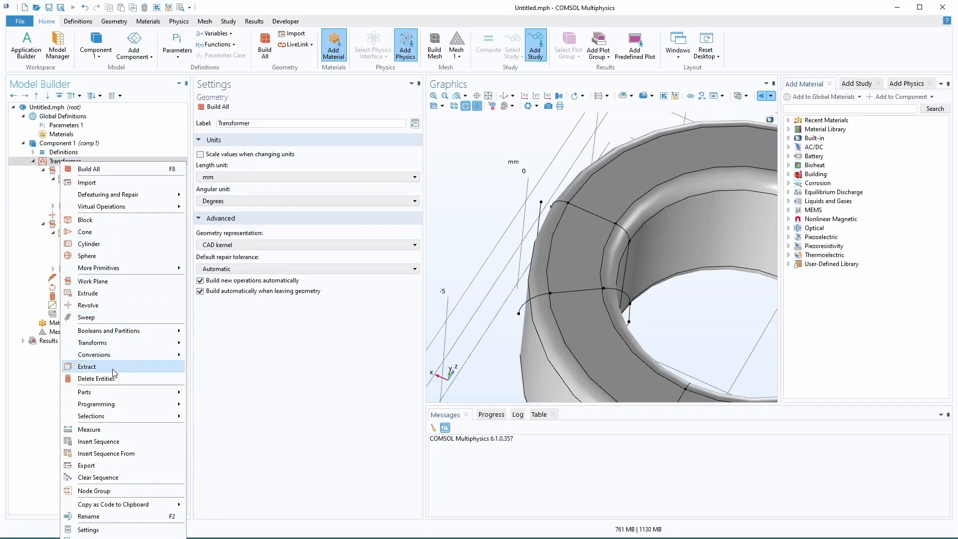
mouse_move(106, 335)
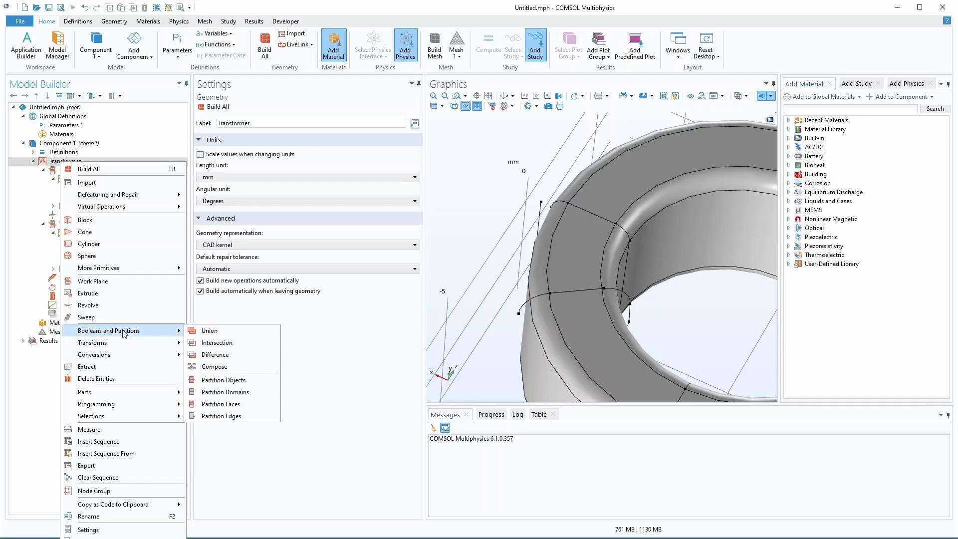
click(205, 333)
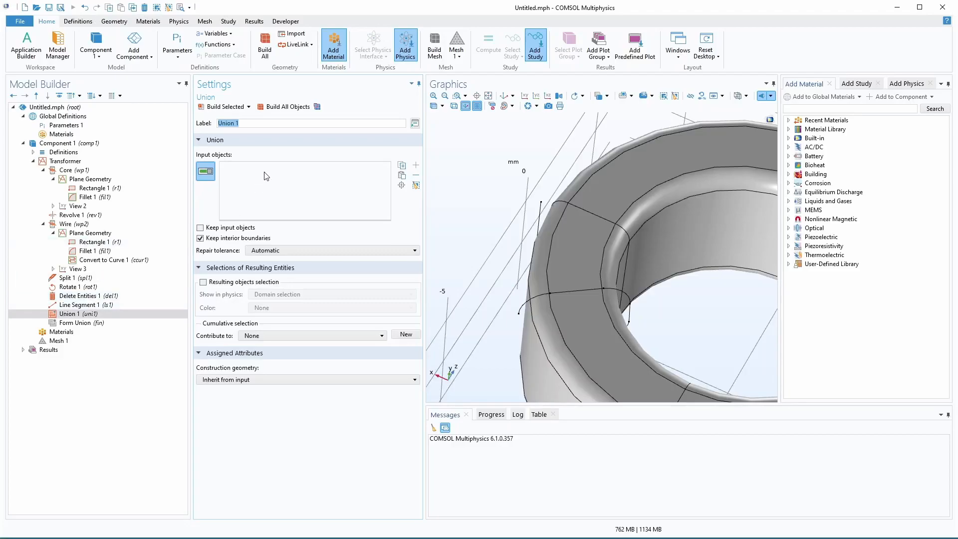
click(533, 300)
click(621, 295)
click(626, 296)
click(628, 316)
drag(680, 340, 545, 274)
click(562, 263)
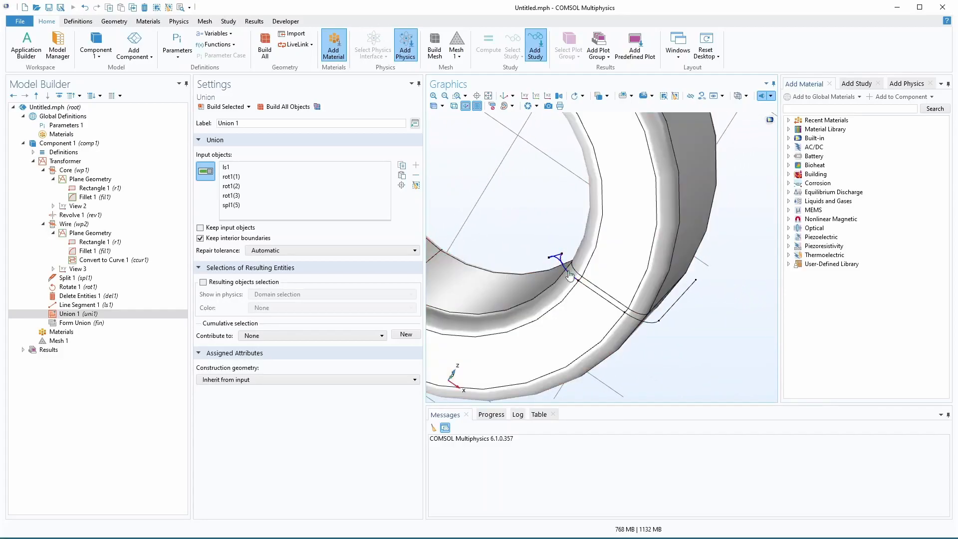
click(603, 303)
click(655, 325)
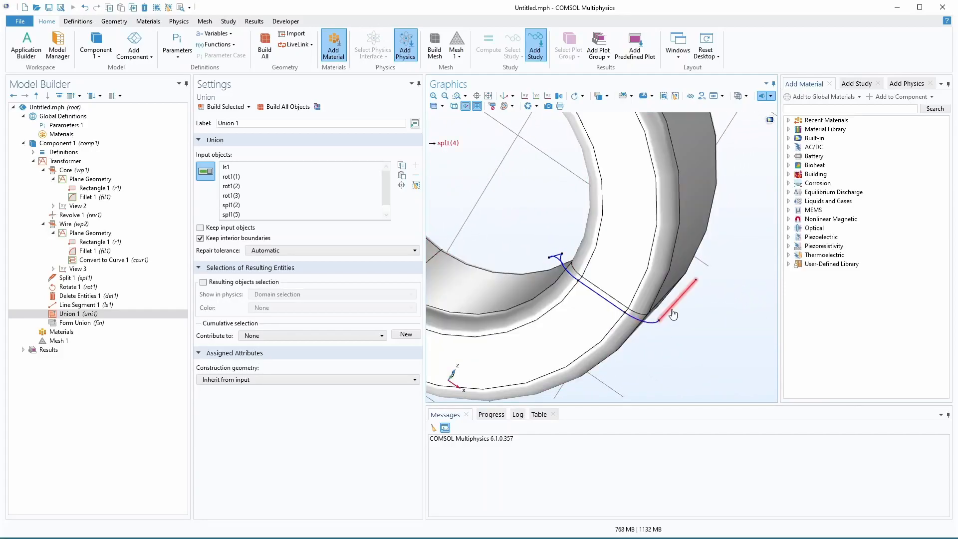
Turn off keeping interior boundaries for the wire union and build it
drag(533, 218, 526, 258)
right_drag(508, 233, 569, 398)
drag(566, 304, 575, 352)
right_drag(559, 259, 518, 385)
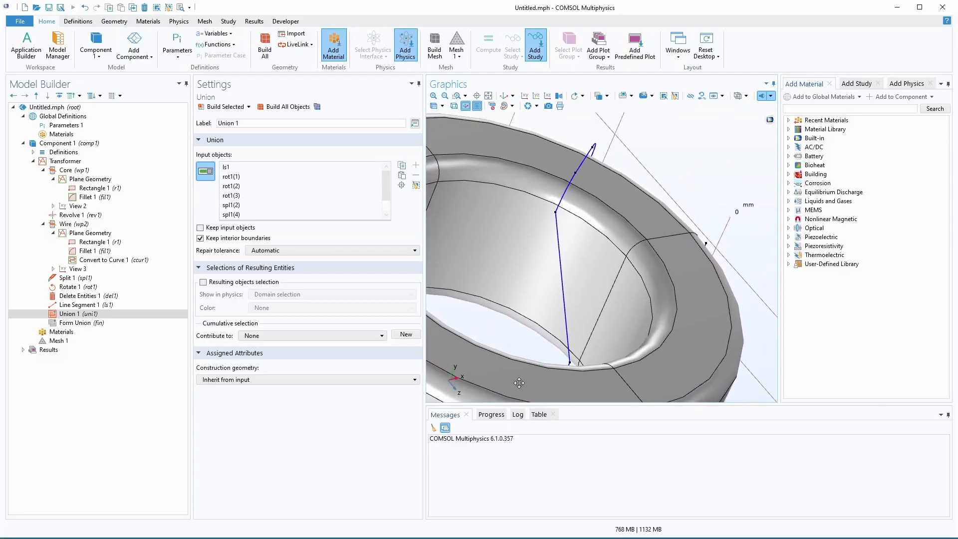
click(200, 238)
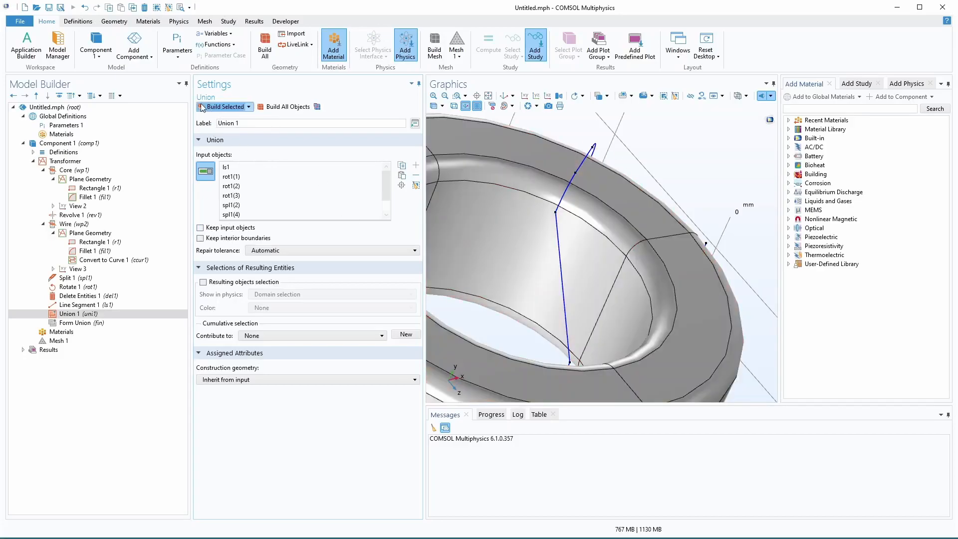
click(217, 107)
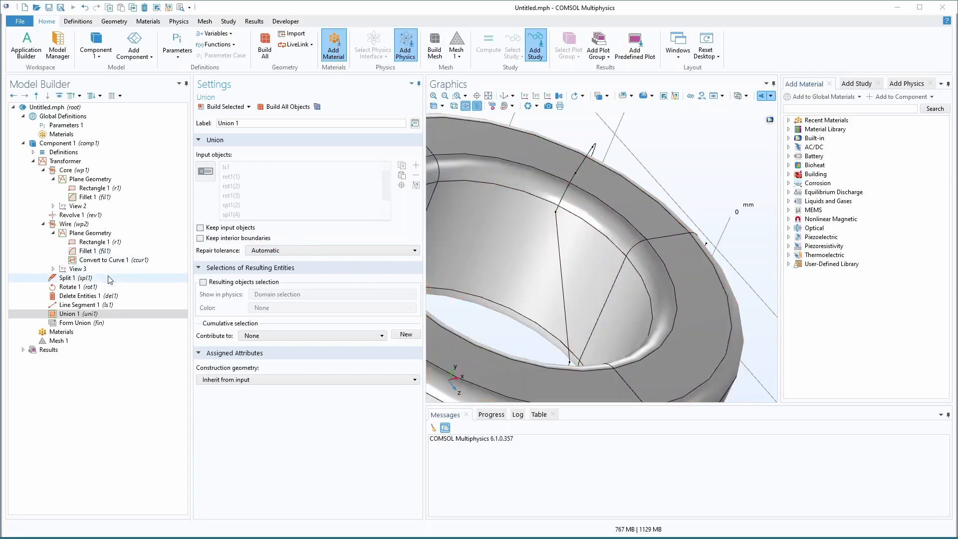
Add a Rotate operation for the united wire turn with the y-axis as its rotation axis
right_click(55, 161)
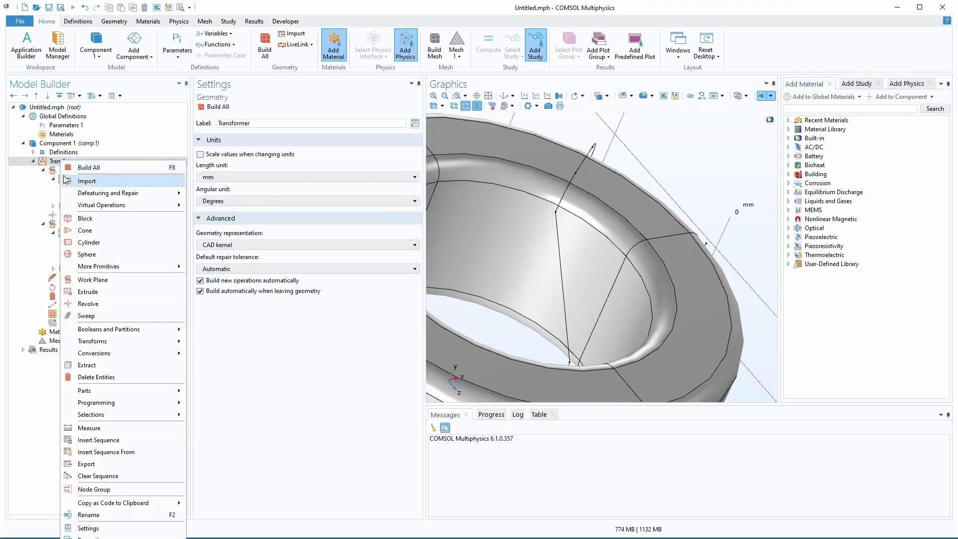
mouse_move(107, 344)
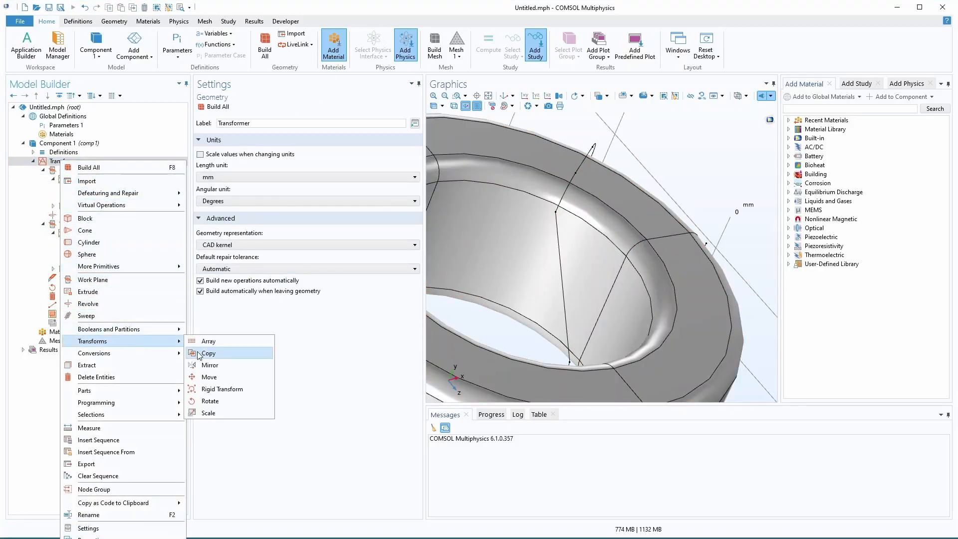
click(210, 401)
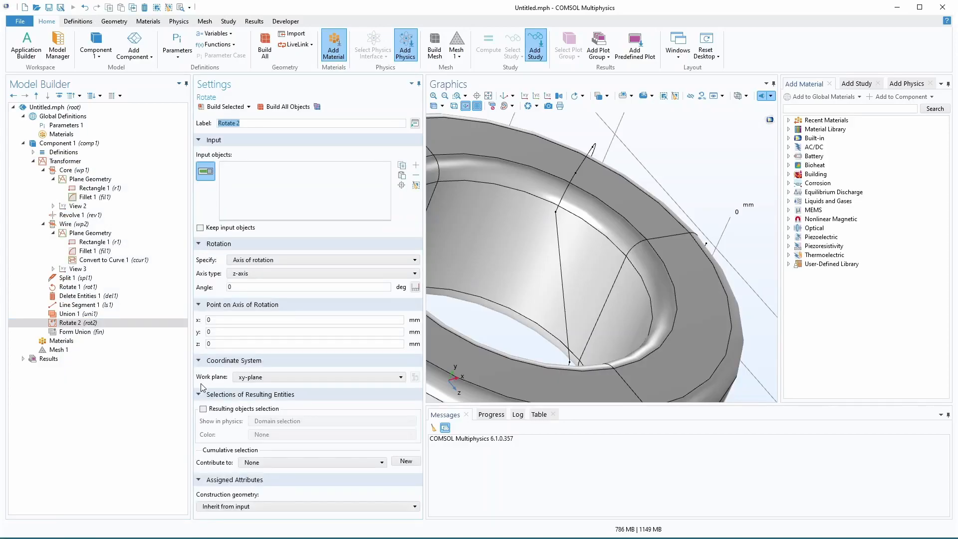
click(558, 206)
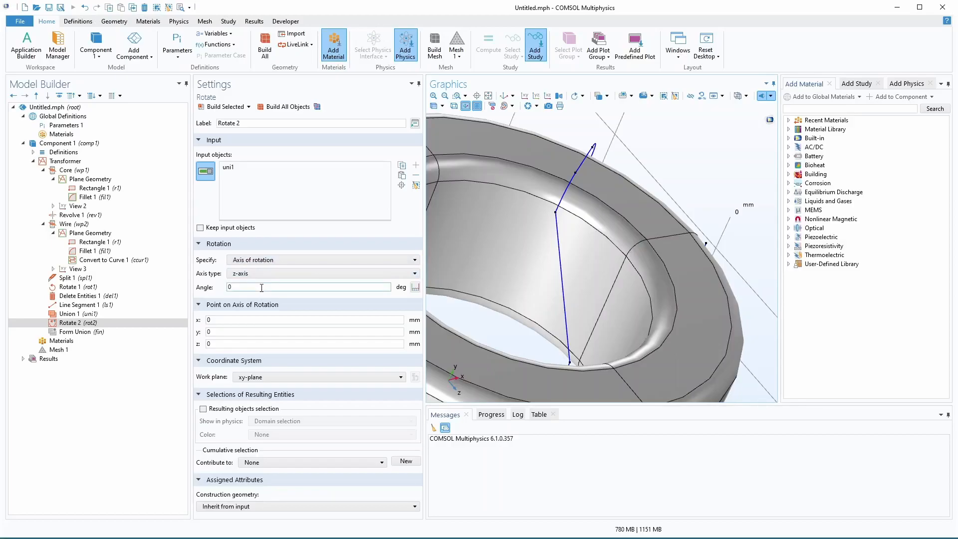
click(237, 278)
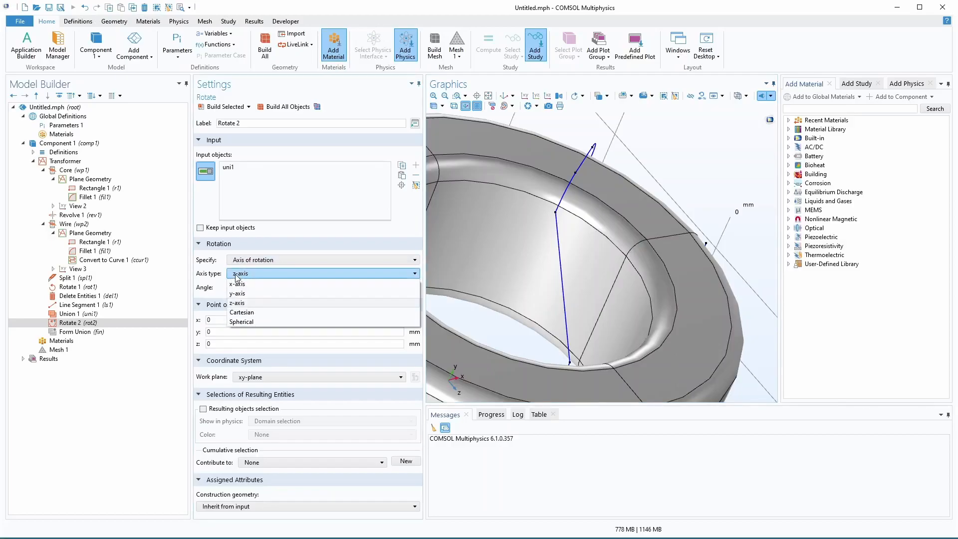
click(246, 295)
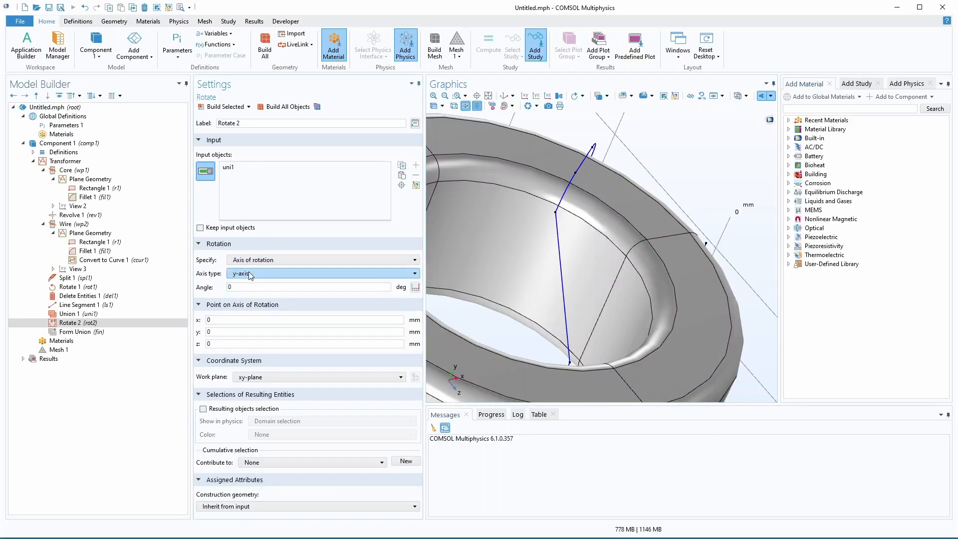
Add a range starting at 0 with step 360/Np and stop 360-Np to the rotation angle
drag(239, 288, 216, 286)
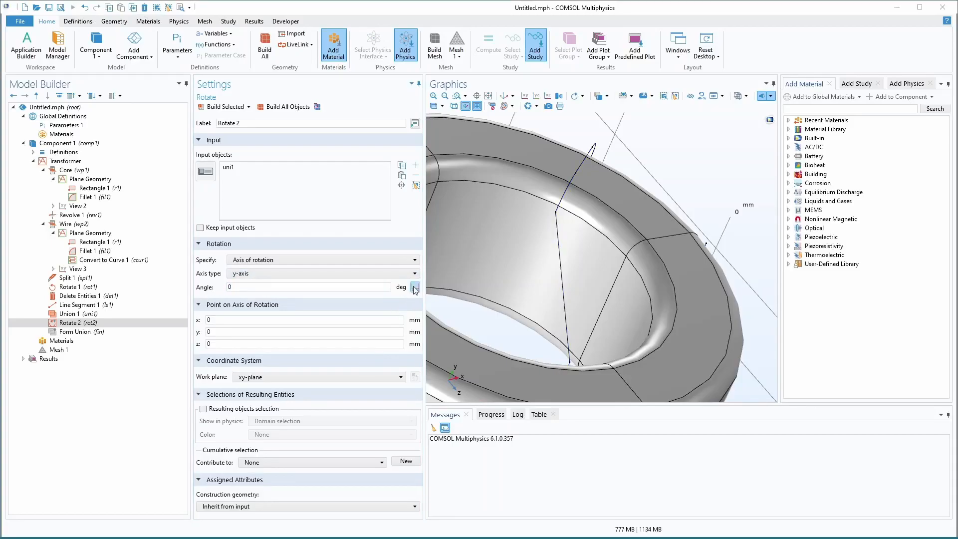
click(414, 287)
mouse_move(455, 202)
mouse_down()
mouse_move(433, 242)
mouse_move(453, 215)
mouse_up()
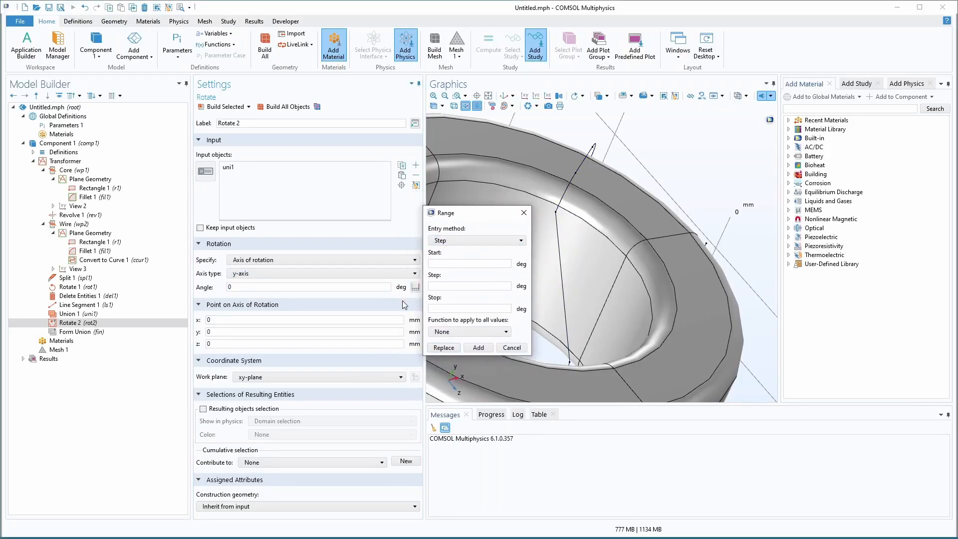
click(460, 240)
click(459, 240)
click(449, 263)
click(465, 285)
click(478, 348)
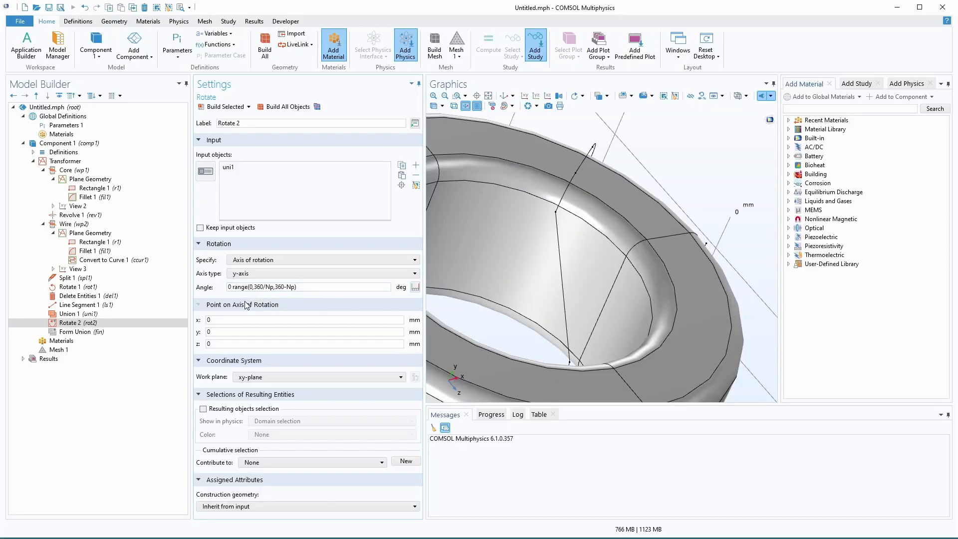
Remove the leading 0 so the rotation angle reads range(0,360/Np,360-Np), and build the rotation
click(233, 286)
key(BackSpace)
key(BackSpace)
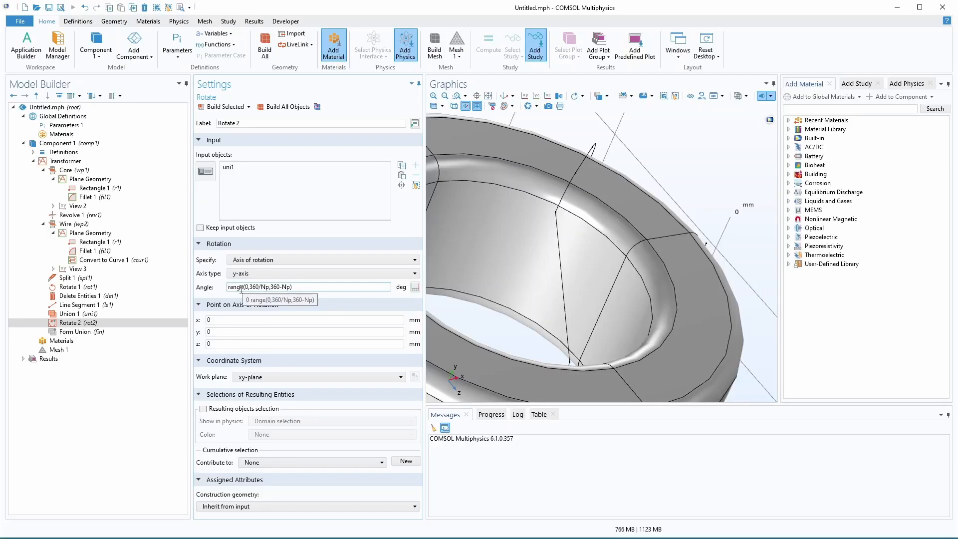
click(298, 288)
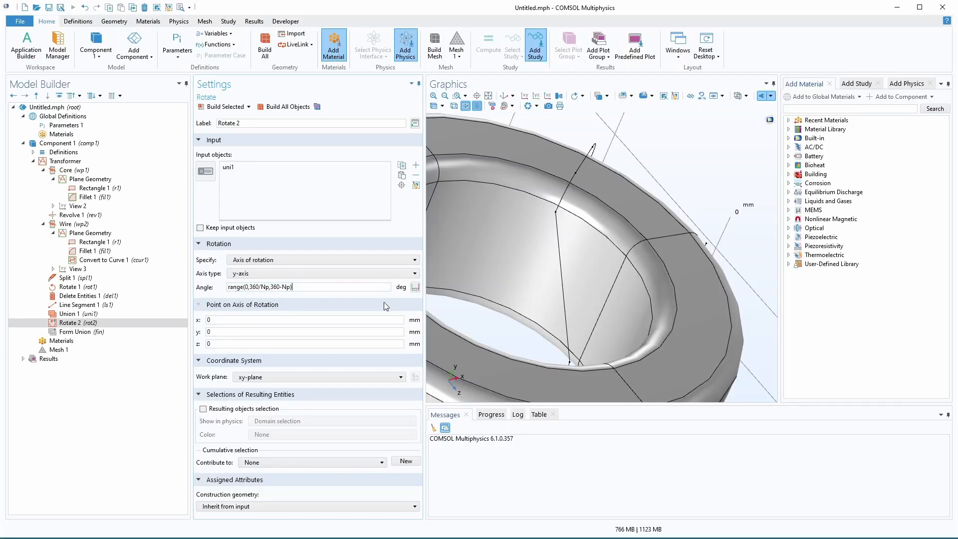
click(222, 107)
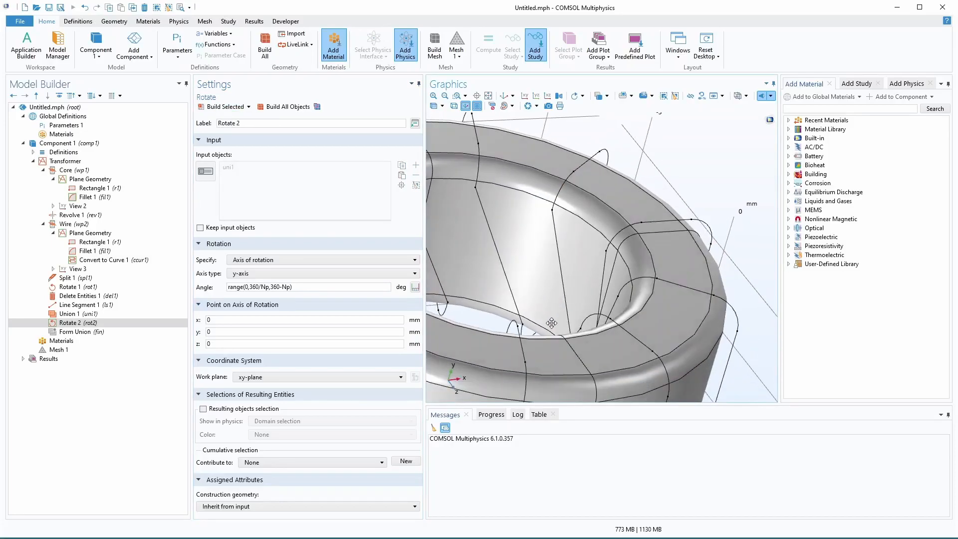
Delete one outer vertical wire edge with its adjoining upper and lower arcs using an edge-level Delete Entities operation, and build it
drag(512, 292, 498, 289)
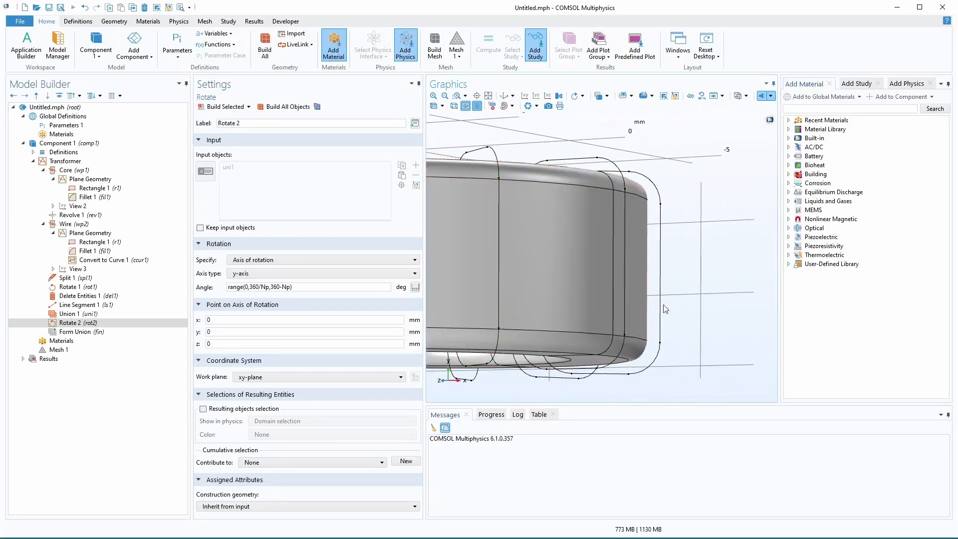
scroll(666, 282, down, 5)
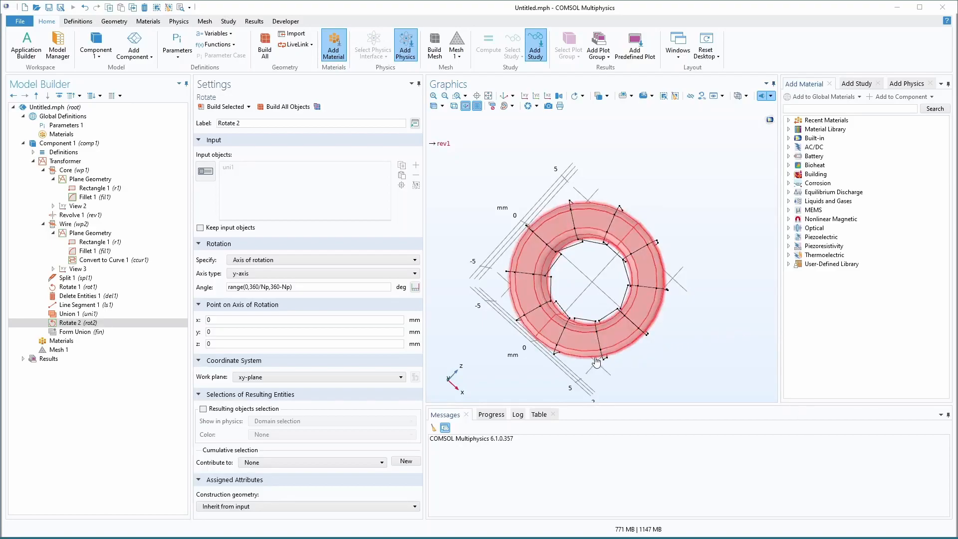
drag(606, 353, 612, 328)
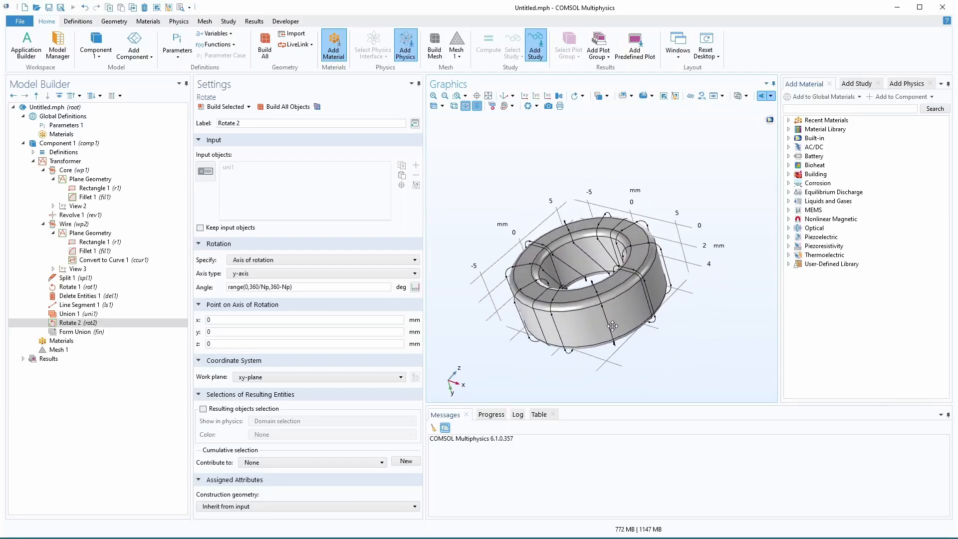
drag(454, 286, 476, 268)
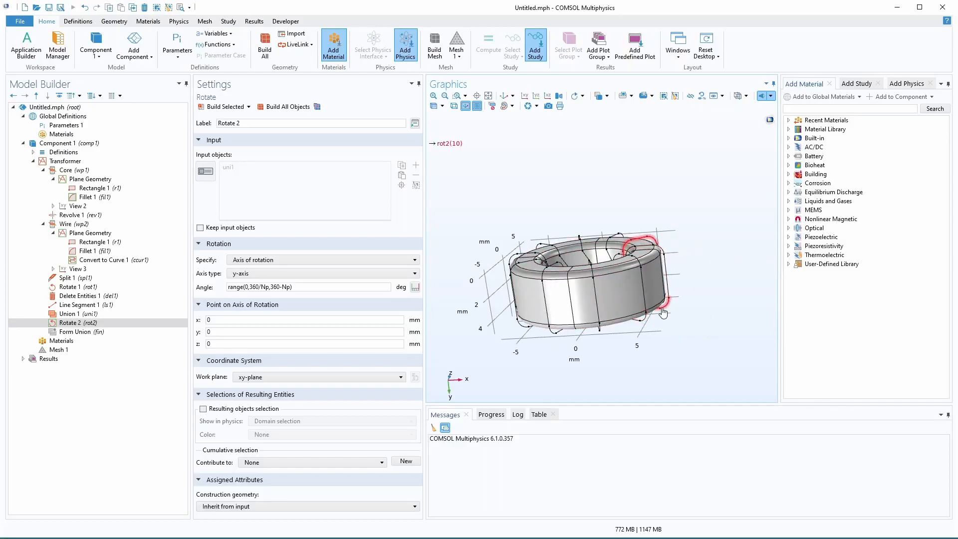
mouse_move(700, 310)
mouse_down()
mouse_move(687, 312)
mouse_move(706, 308)
mouse_up()
click(55, 163)
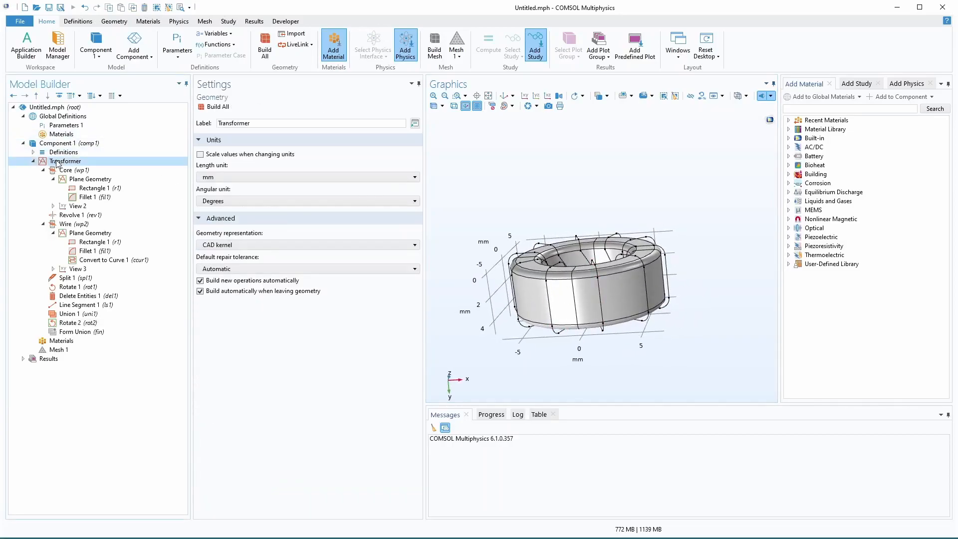
right_click(56, 162)
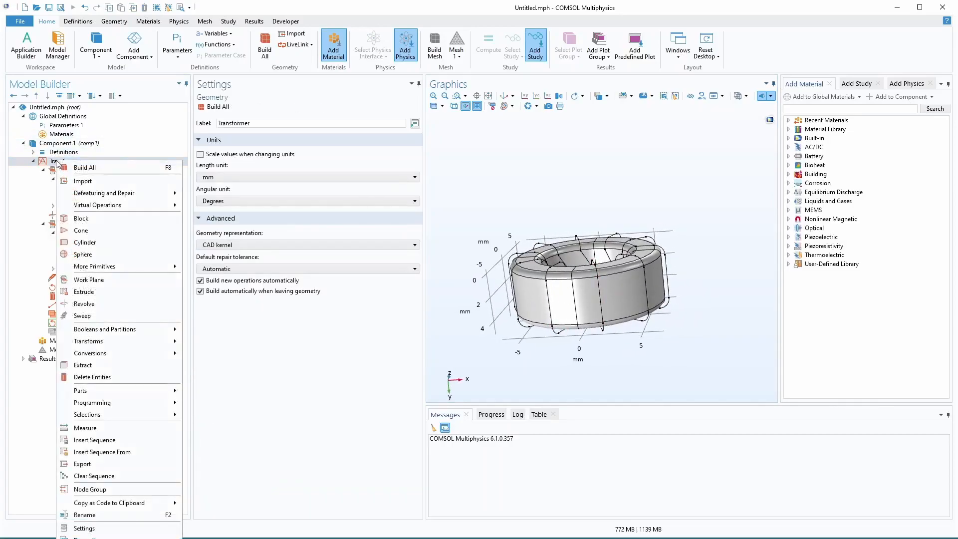
click(113, 378)
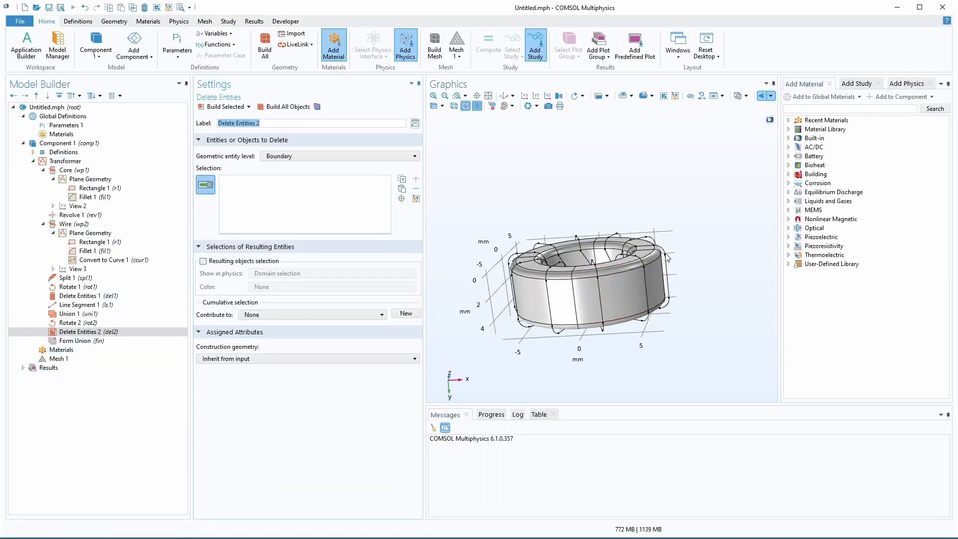
click(338, 156)
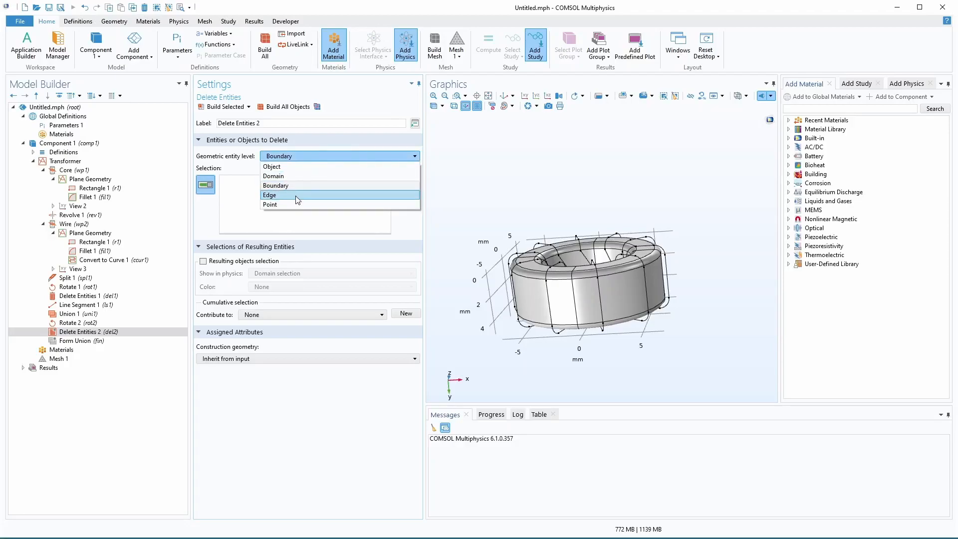
click(304, 194)
click(668, 267)
click(660, 249)
click(669, 308)
scroll(696, 296, up, 5)
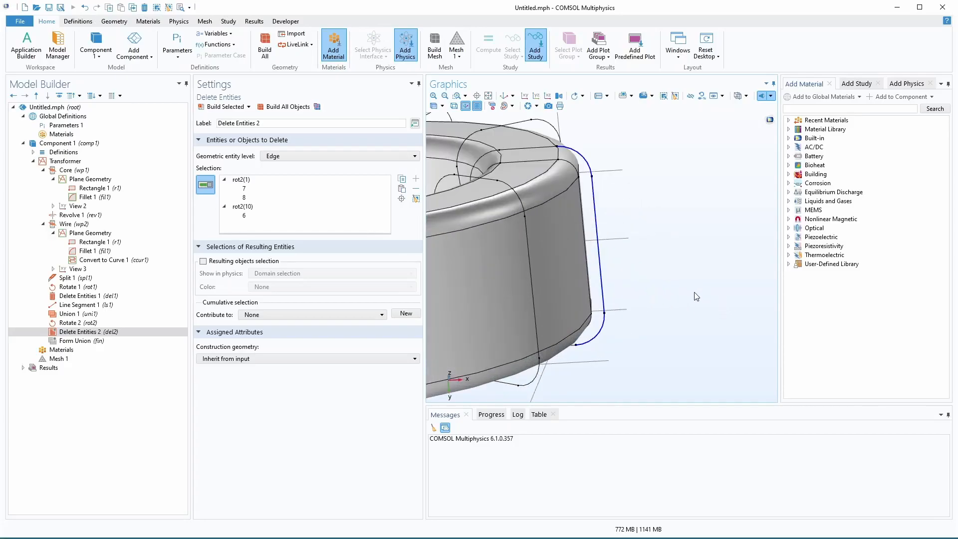
click(222, 107)
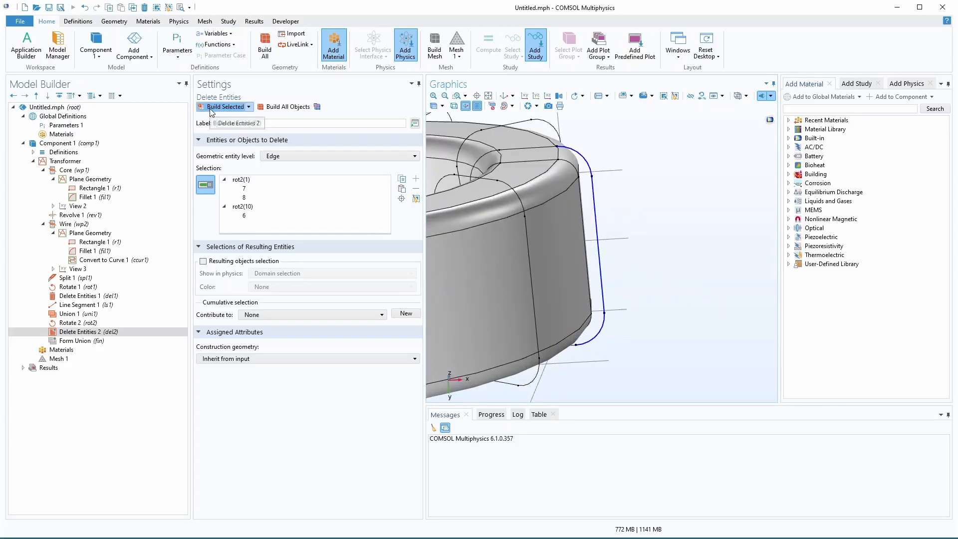
Add a Point primitive to the Transformer geometry sequence
drag(654, 292, 629, 275)
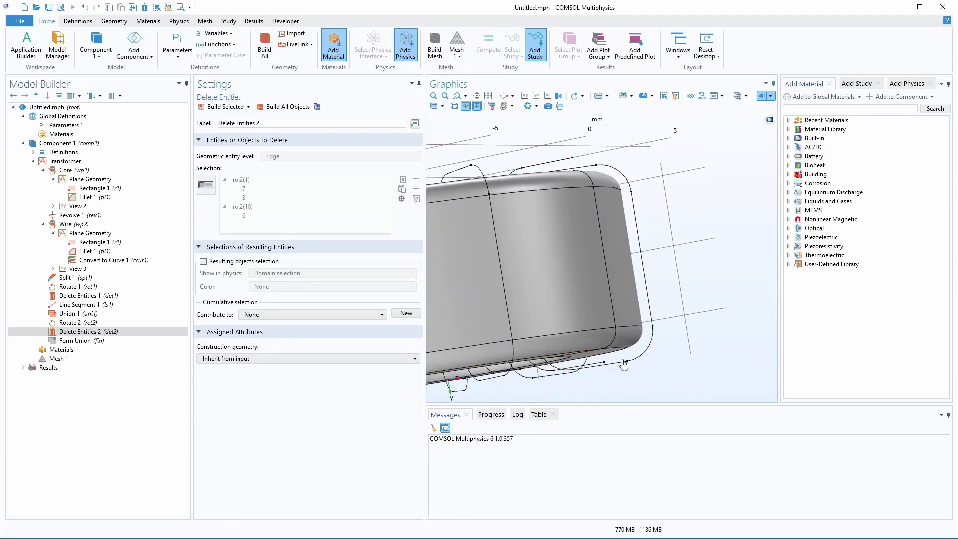
drag(724, 331, 742, 343)
mouse_move(681, 253)
mouse_down()
mouse_move(698, 244)
mouse_move(669, 258)
mouse_up()
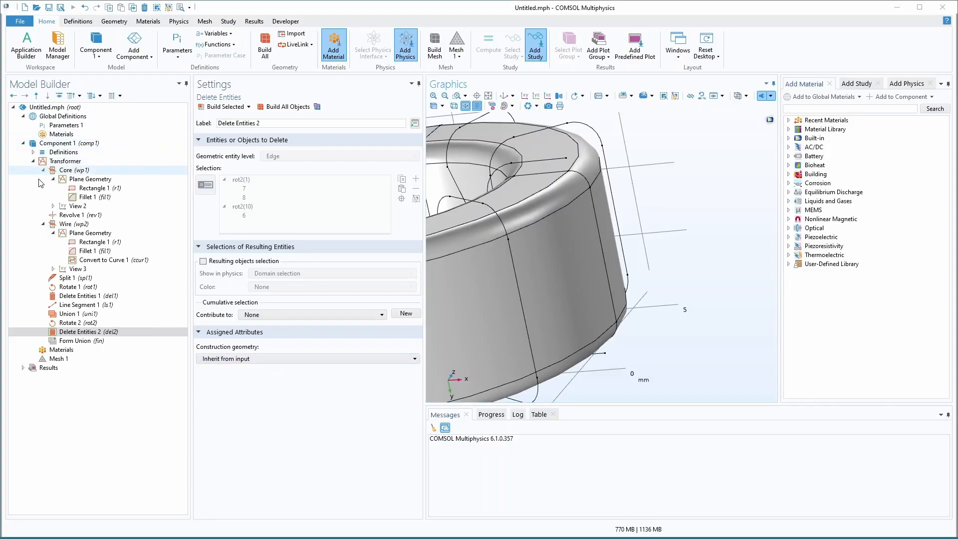
right_click(60, 161)
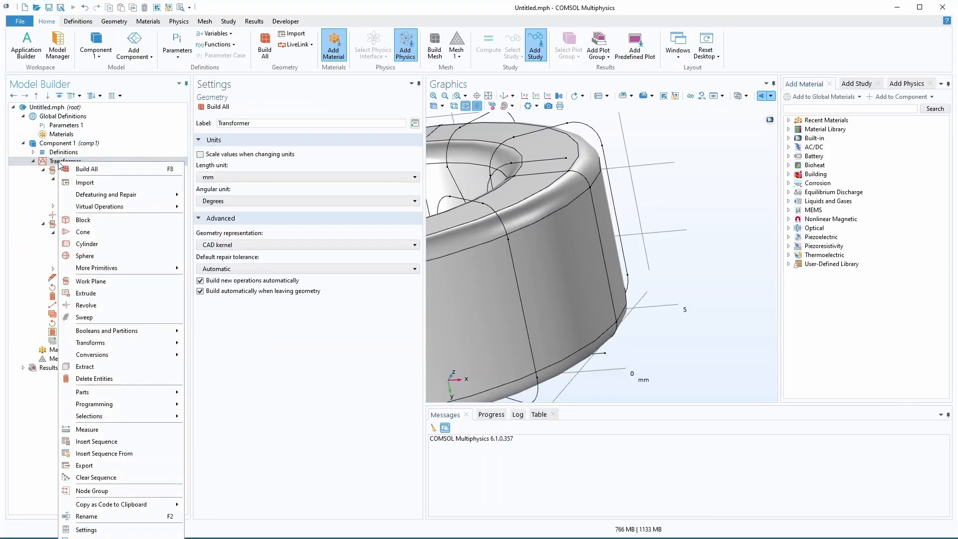
mouse_move(91, 269)
click(206, 377)
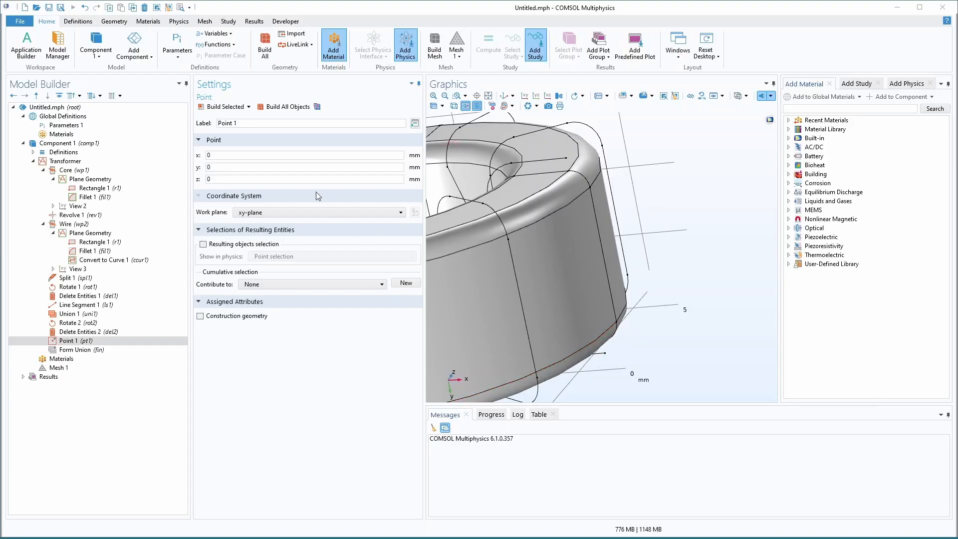
Set the new point's y-coordinate to -wire_center_r, taking the parameter name from the global parameters
drag(212, 167, 196, 165)
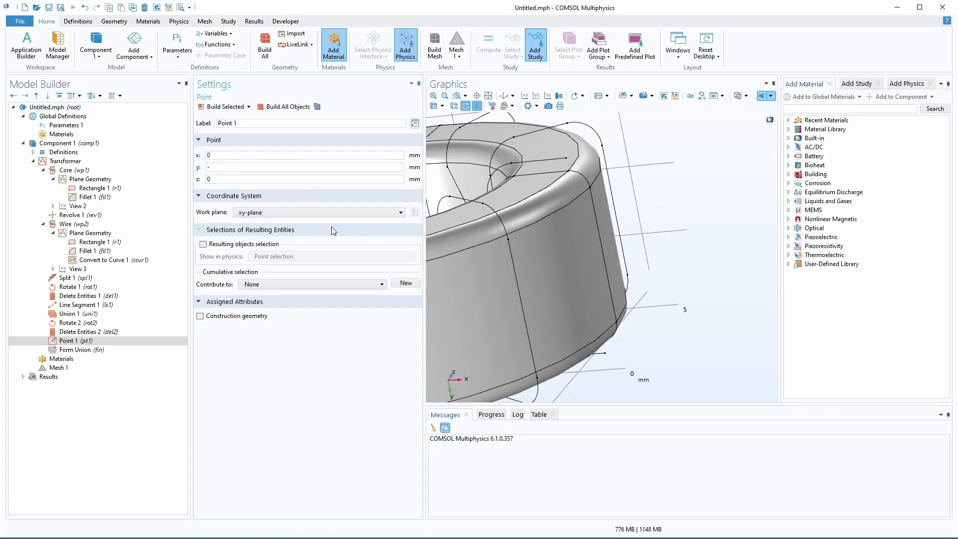
key(Home)
key(Delete)
click(62, 125)
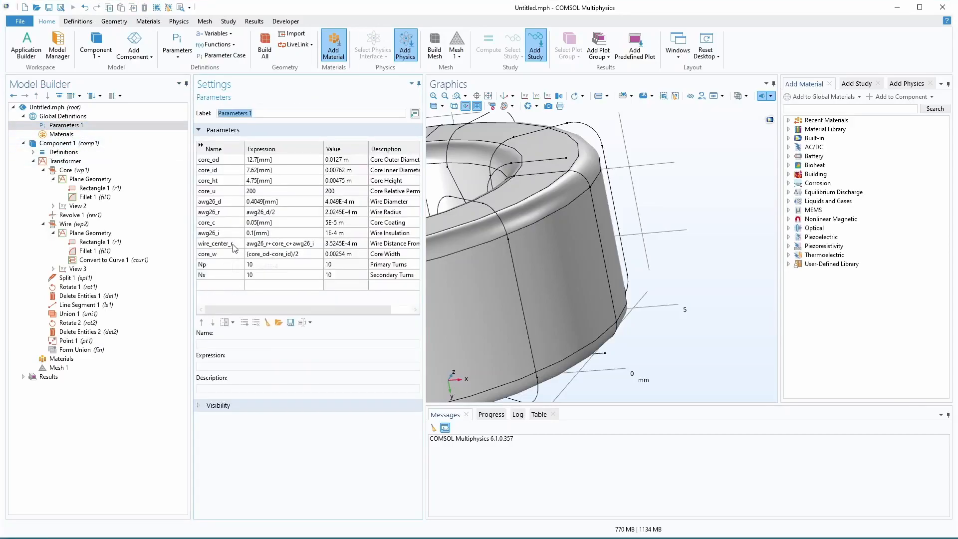
click(222, 243)
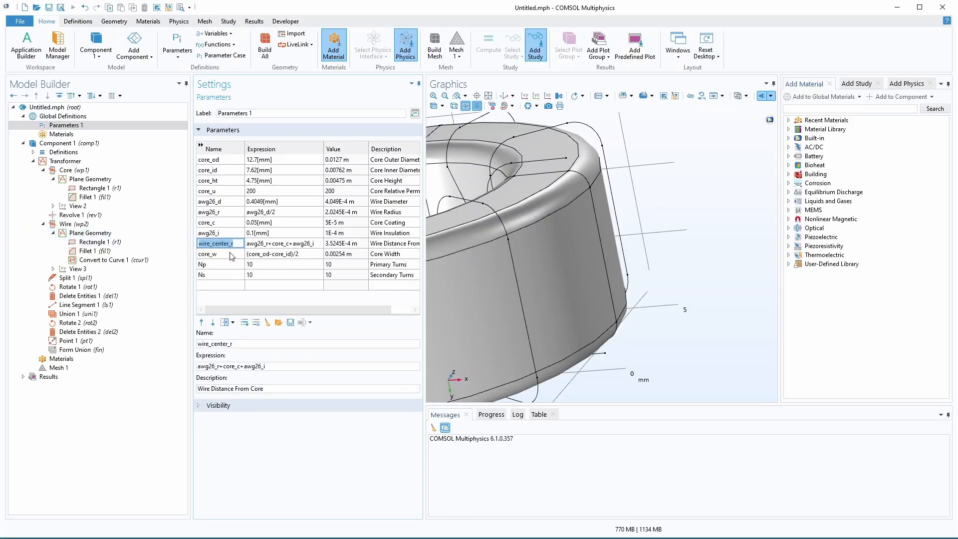
key(Down)
click(70, 341)
double_click(213, 167)
text(wire_center_r)
click(208, 167)
text(-)
key(Tab)
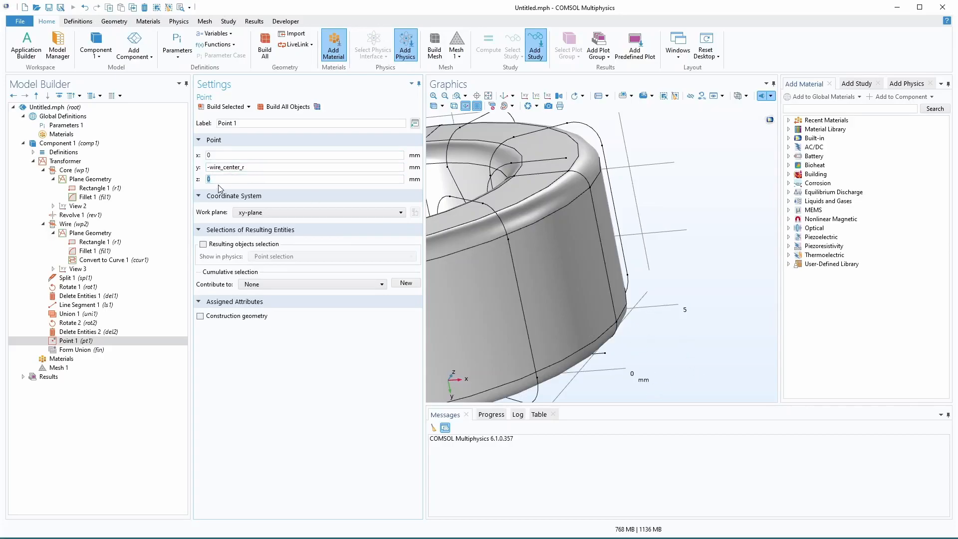
Set the point's z-coordinate to 6 mm and build it to check its position against the core
click(217, 105)
scroll(643, 324, down, 5)
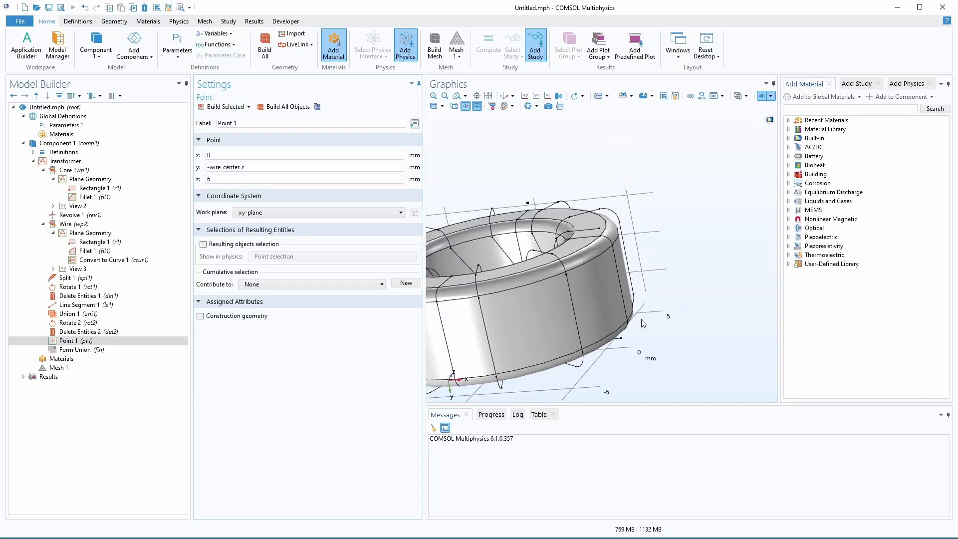
drag(644, 323, 626, 254)
drag(637, 200, 611, 296)
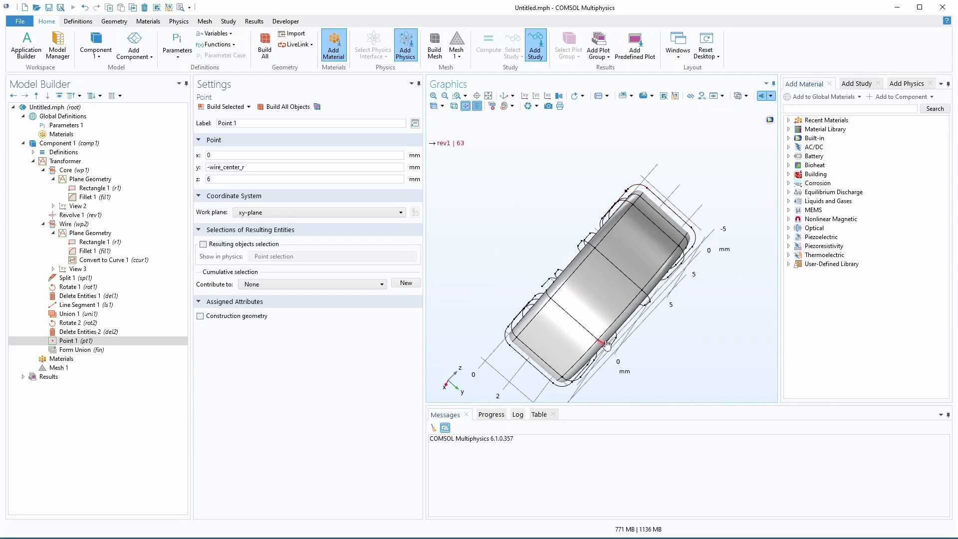
drag(601, 344, 653, 335)
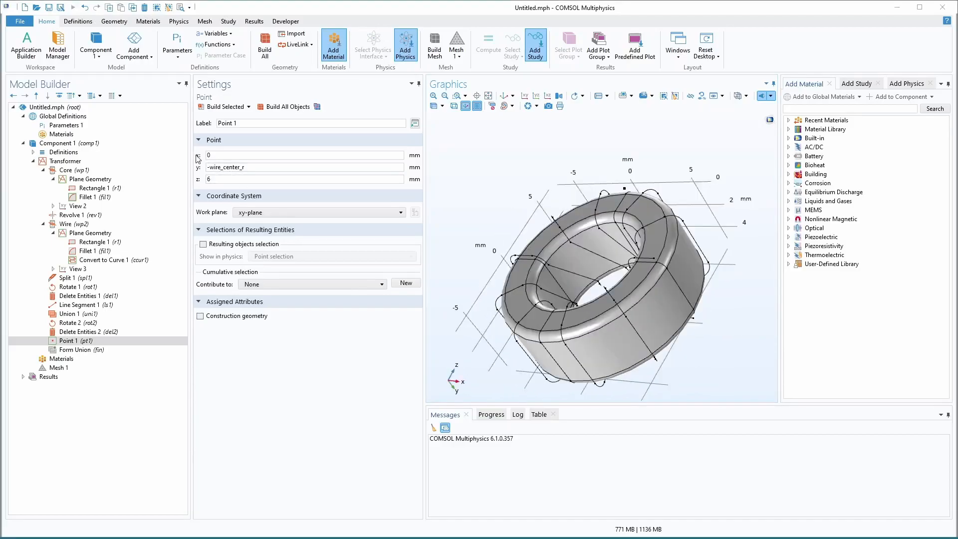
Return the point's z-coordinate to 0, set its x-coordinate to 6 mm, and build it
drag(212, 179, 191, 155)
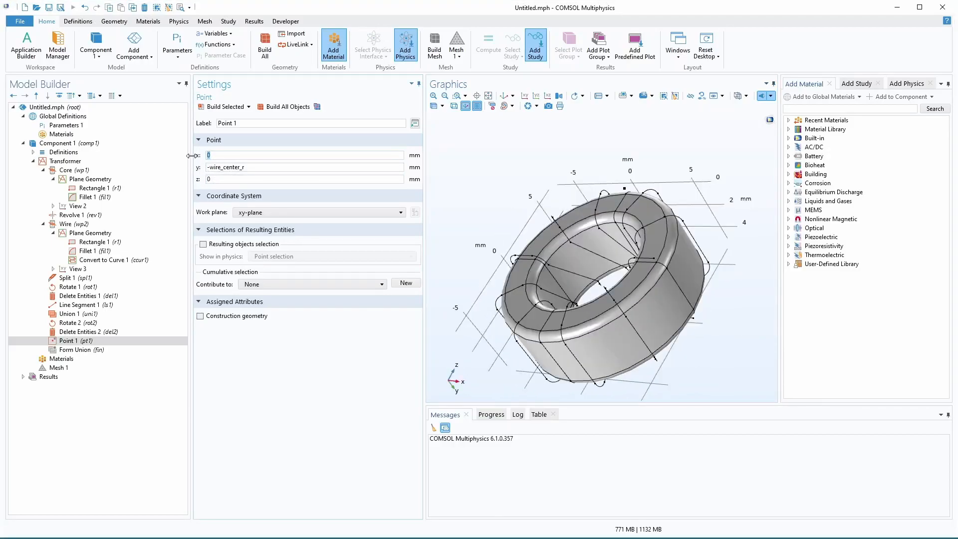
text(6)
click(226, 106)
drag(668, 379, 664, 215)
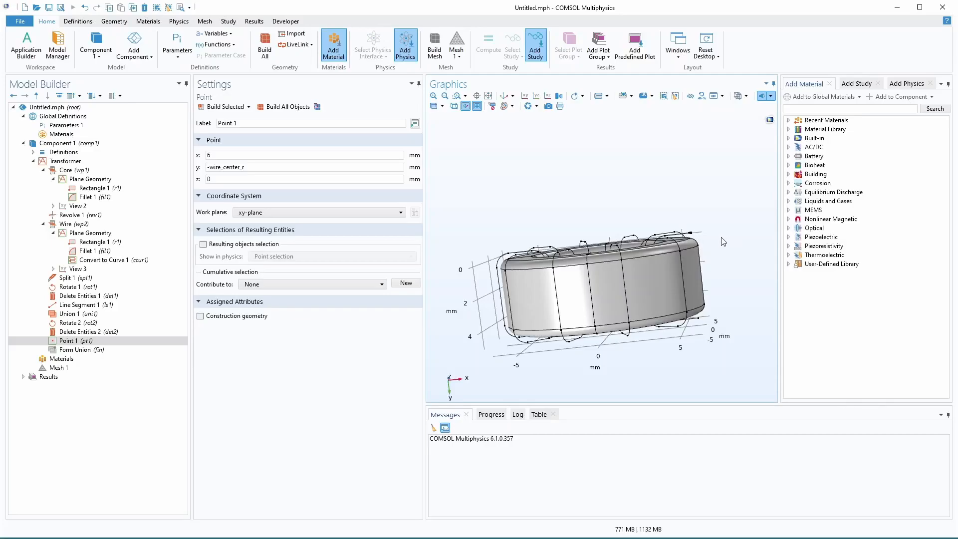
Set the point's x-coordinate to 7 mm and rebuild it
drag(212, 155, 197, 160)
text(7)
click(225, 106)
drag(746, 277, 748, 275)
Move the point out to an x-coordinate of 8 mm and rebuild it
drag(210, 155, 198, 158)
text(8)
click(225, 106)
Add and build a line segment from the open wire end on the core's -y face to the point at x = 8 mm
mouse_move(754, 314)
mouse_down()
mouse_move(711, 328)
mouse_move(747, 328)
mouse_up()
scroll(728, 248, up, 5)
right_click(65, 160)
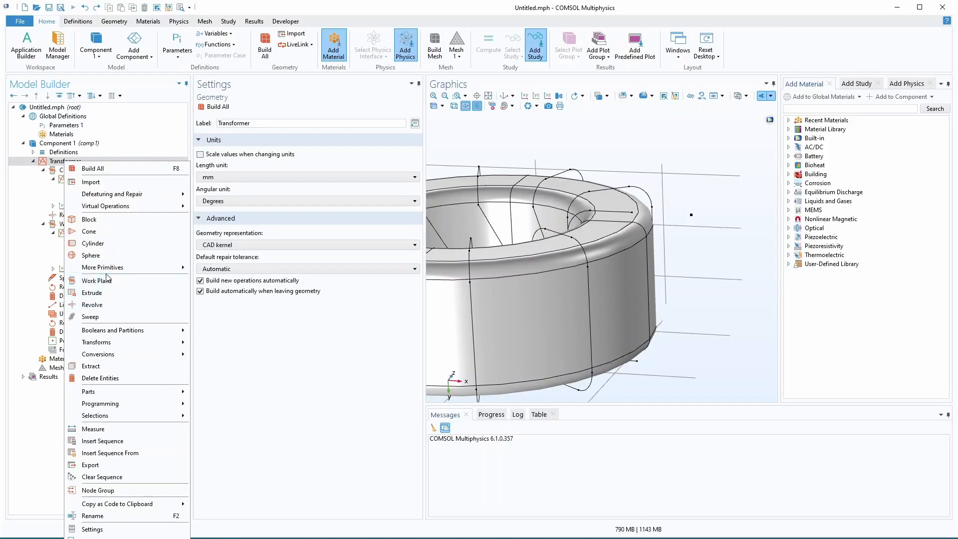
mouse_move(144, 267)
click(214, 335)
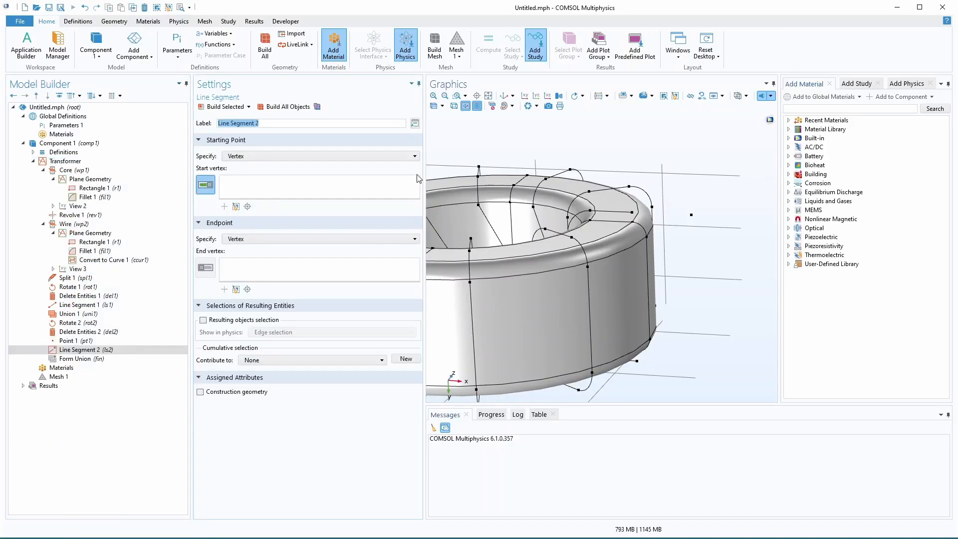
click(632, 212)
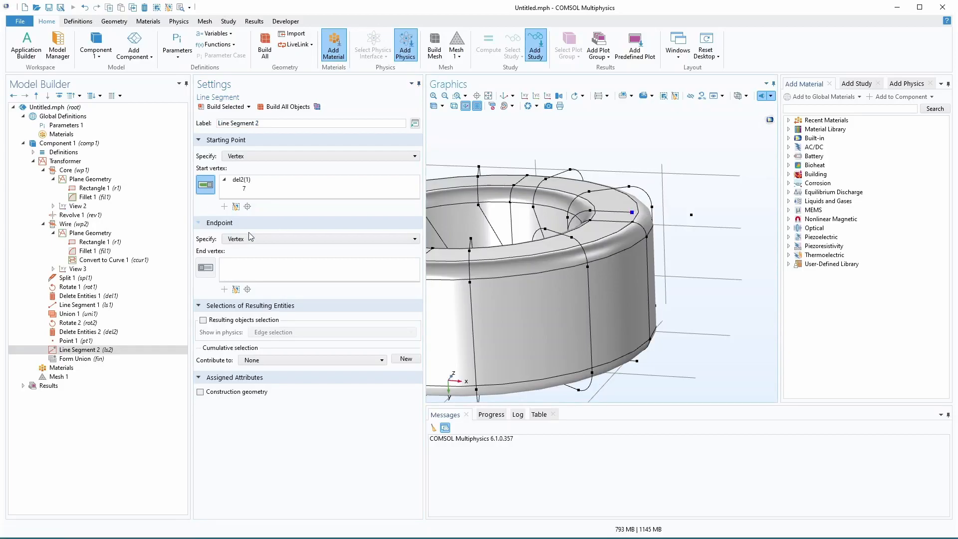
click(214, 267)
click(691, 215)
click(217, 107)
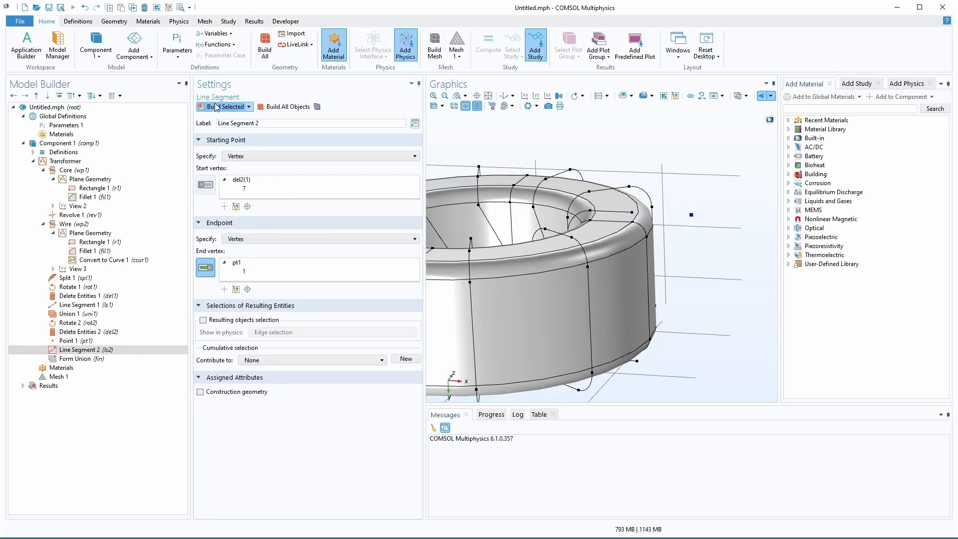
Add and build a second point at x = 8 mm, y = core_ht+wire_center_r and z = 0
mouse_move(678, 337)
mouse_down()
mouse_move(718, 321)
mouse_move(745, 334)
mouse_move(678, 331)
mouse_move(690, 341)
mouse_move(682, 341)
mouse_up()
right_drag(719, 292, 676, 278)
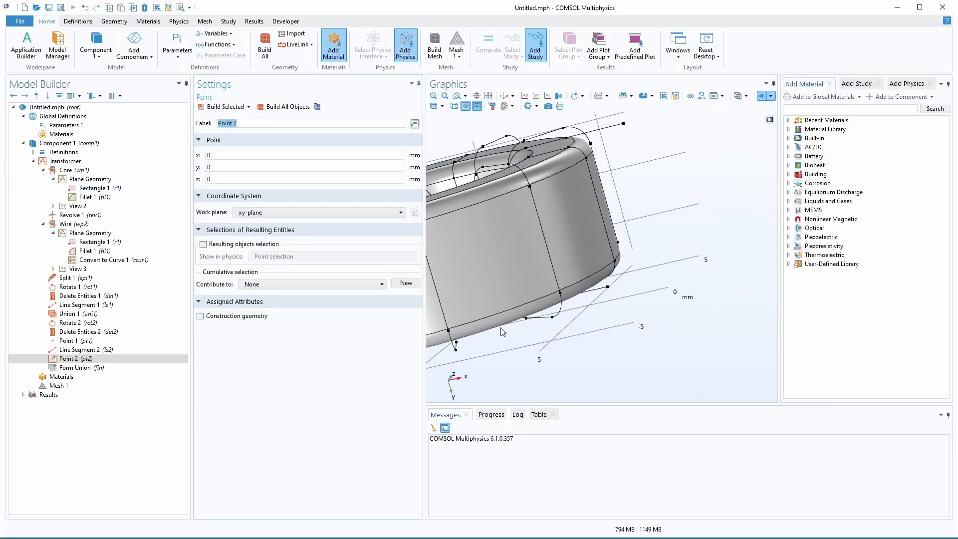
drag(519, 352, 752, 339)
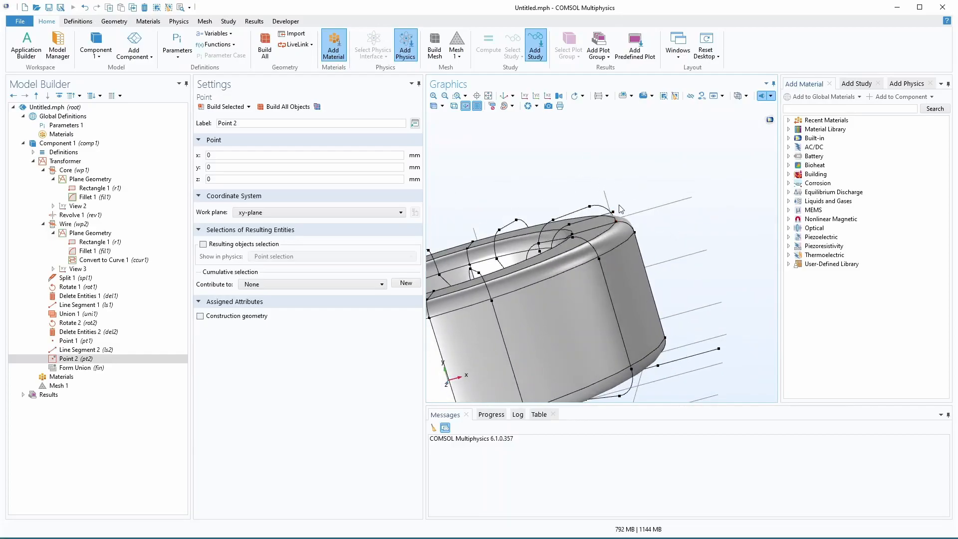
mouse_move(701, 317)
mouse_down()
mouse_move(695, 369)
mouse_move(712, 310)
mouse_up()
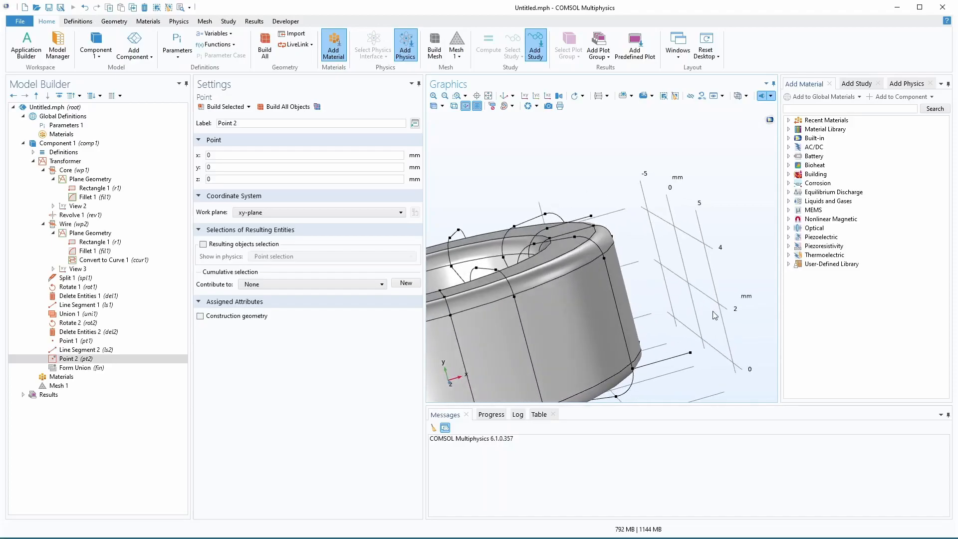
double_click(218, 155)
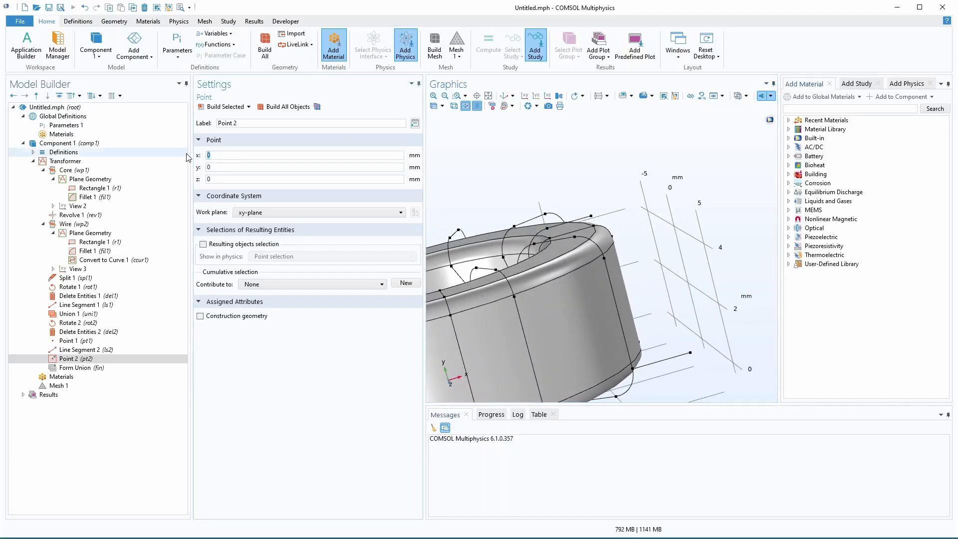
text(core_ht-wire_center_r)
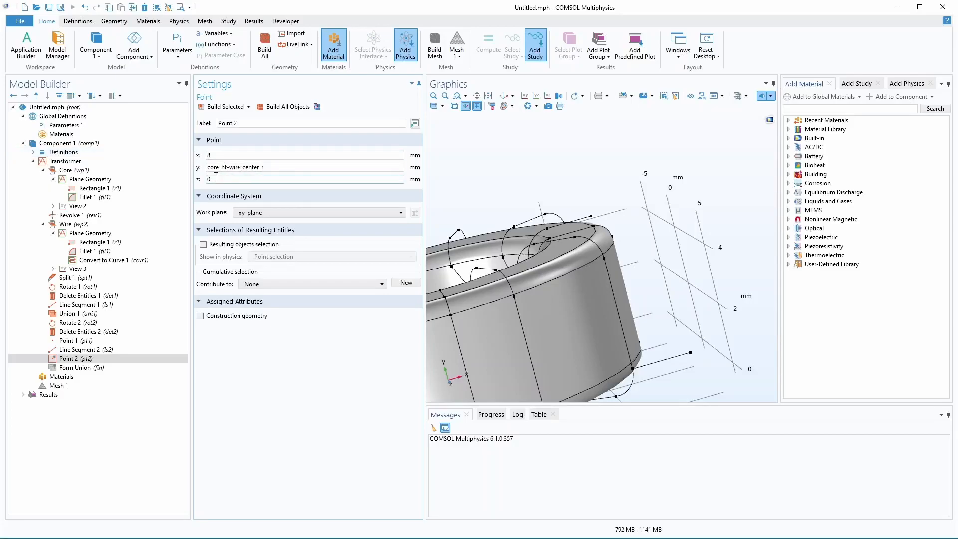
click(236, 109)
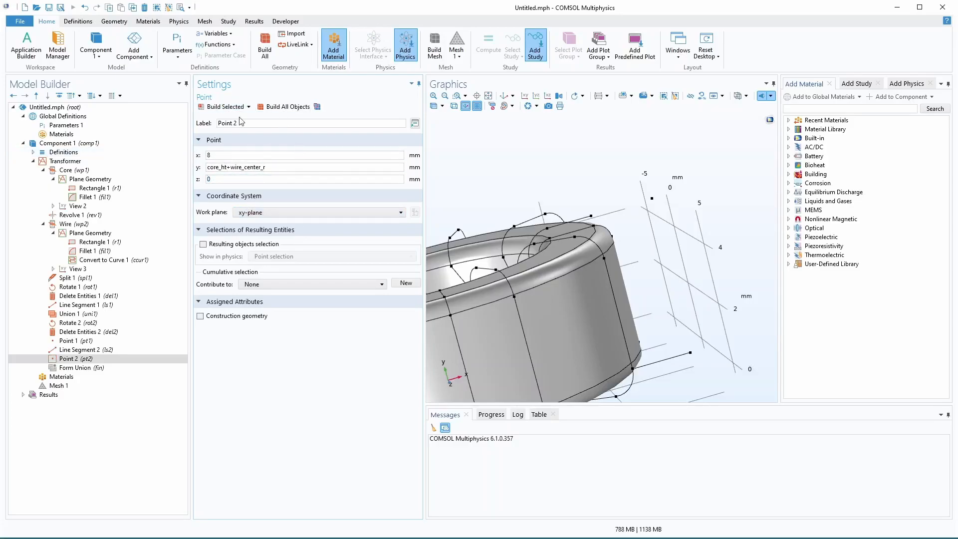
Add and build a line segment from the other open wire end to the second point
right_click(61, 161)
mouse_move(107, 267)
click(220, 337)
click(651, 198)
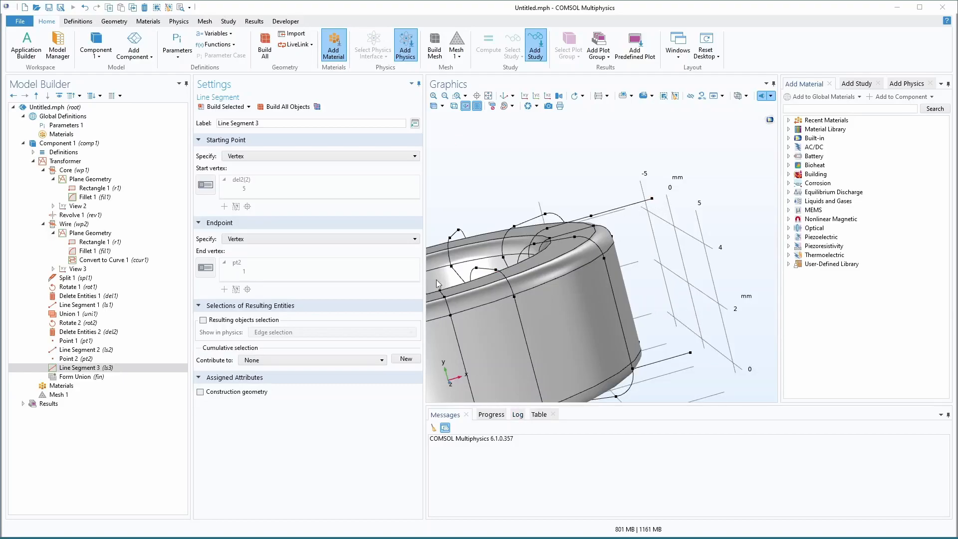
Add a work plane parallel to the yz-plane at an x-coordinate of 8 mm
right_click(52, 161)
click(106, 282)
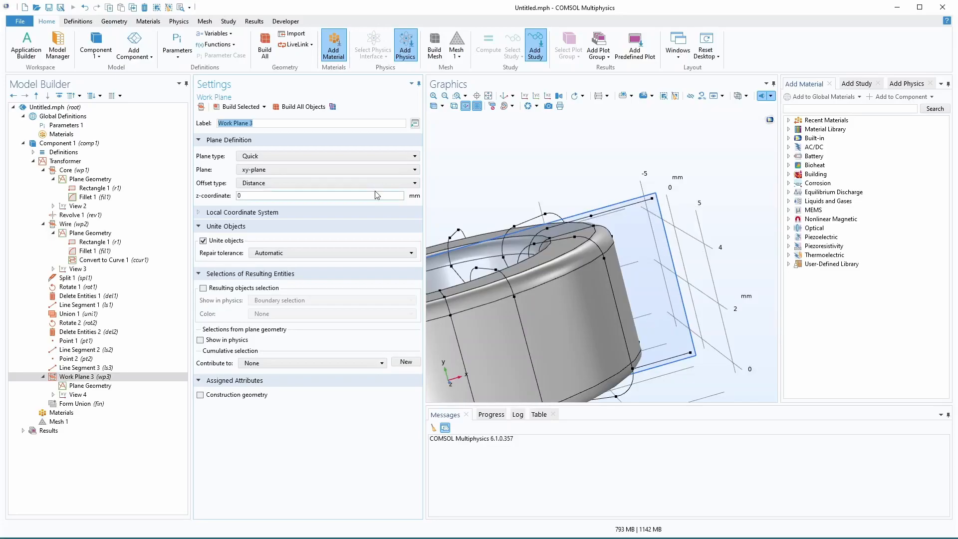
click(340, 169)
click(340, 190)
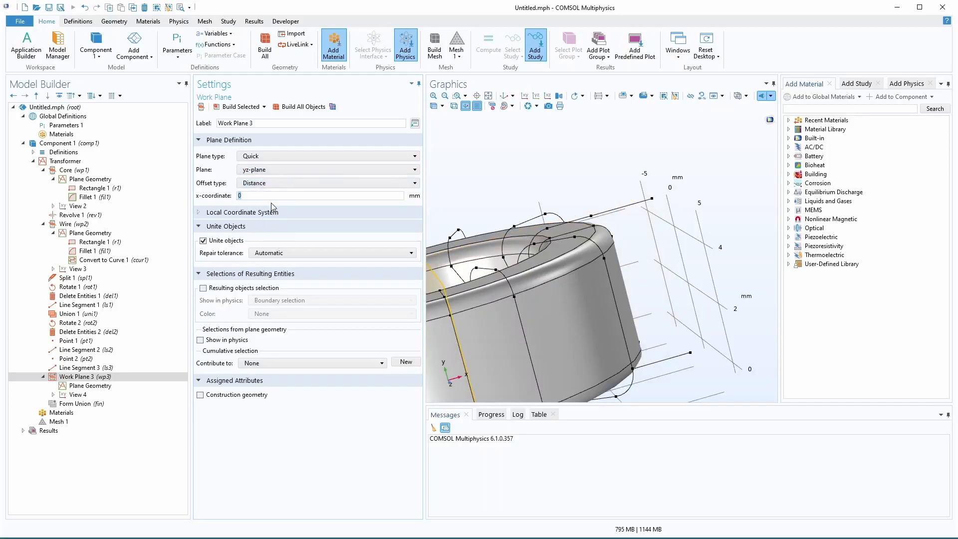
text(8)
key(Return)
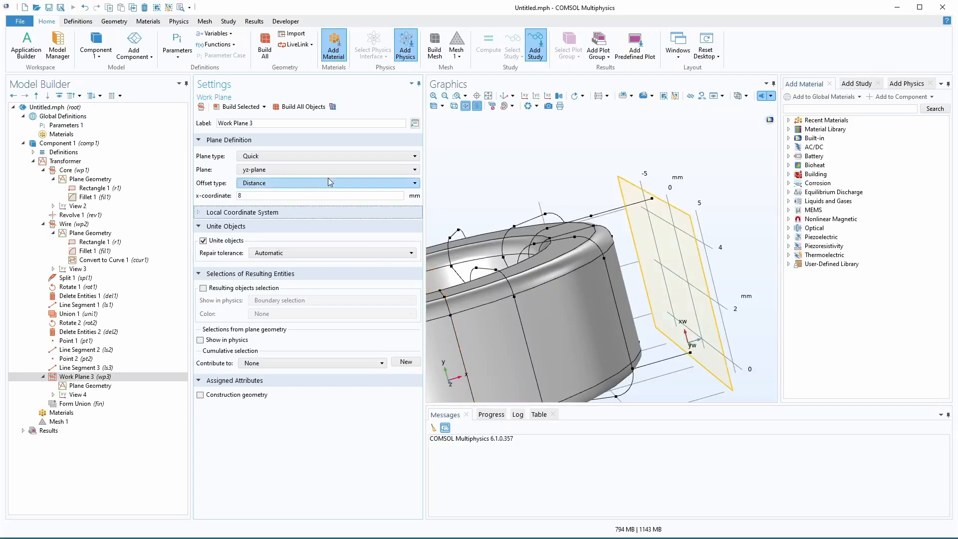
Add a circle to the new work plane's geometry with its radius set to awg26_r
right_click(78, 387)
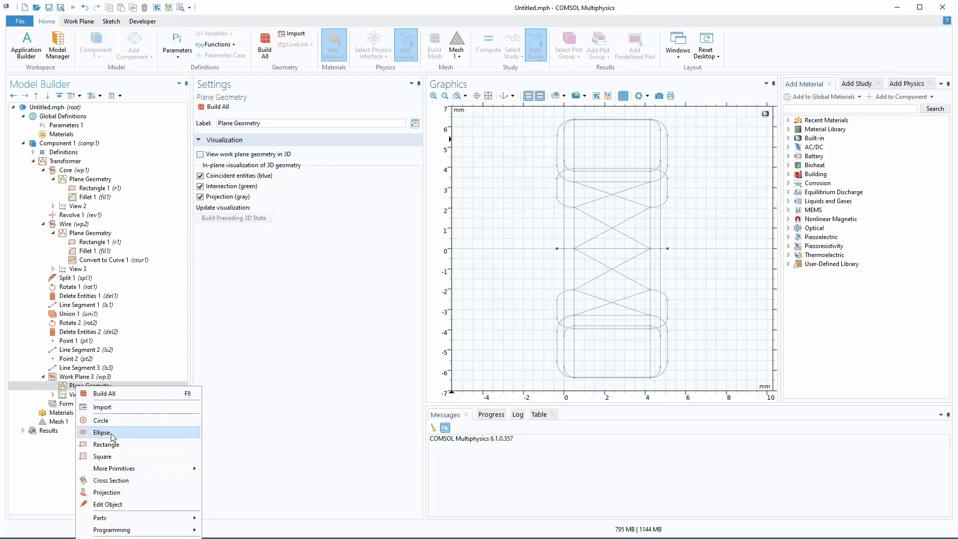
click(102, 421)
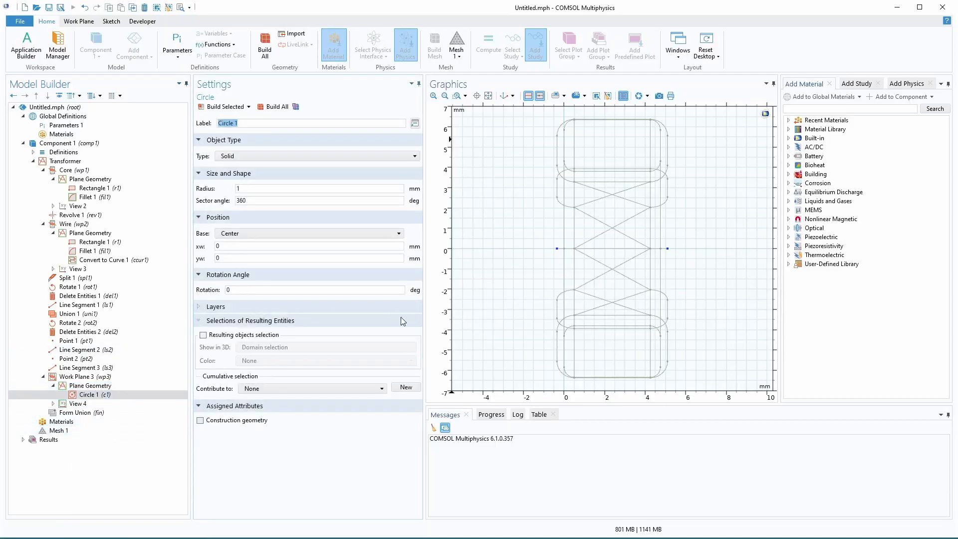
double_click(238, 188)
text(awg)
key(ctrl+space)
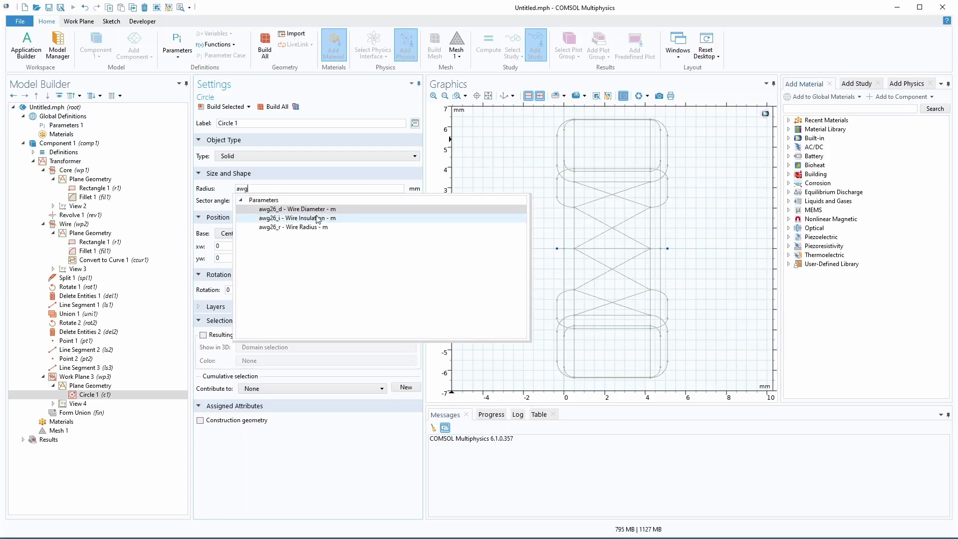
double_click(274, 228)
click(251, 201)
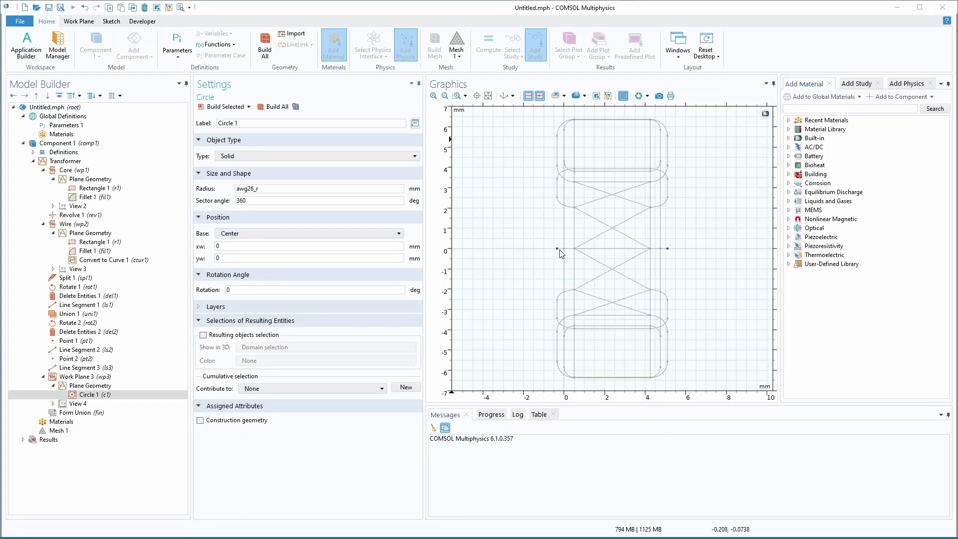
Center the circle on the wire lead's end by setting xw to -wire_center_r, and build it
drag(220, 245, 210, 244)
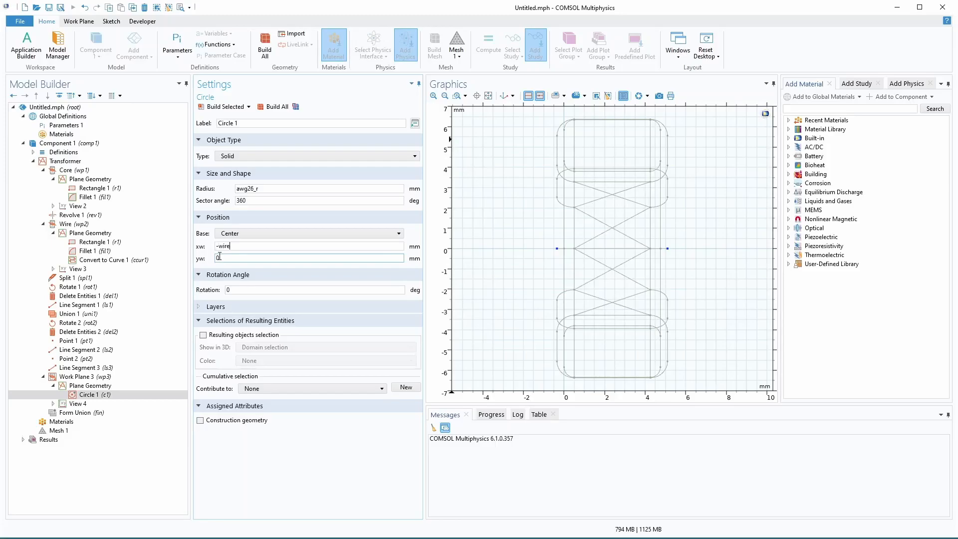
text(-wire)
key(ctrl+space)
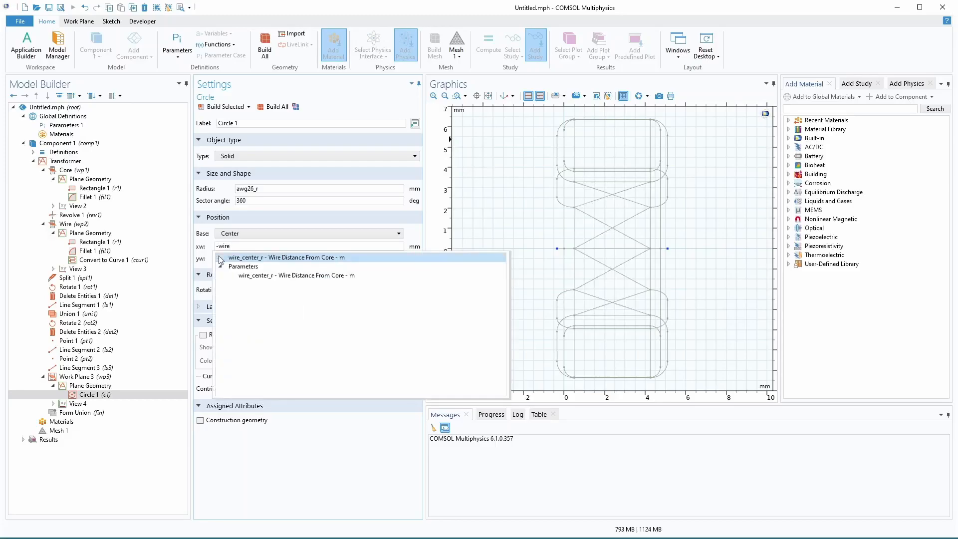
click(262, 257)
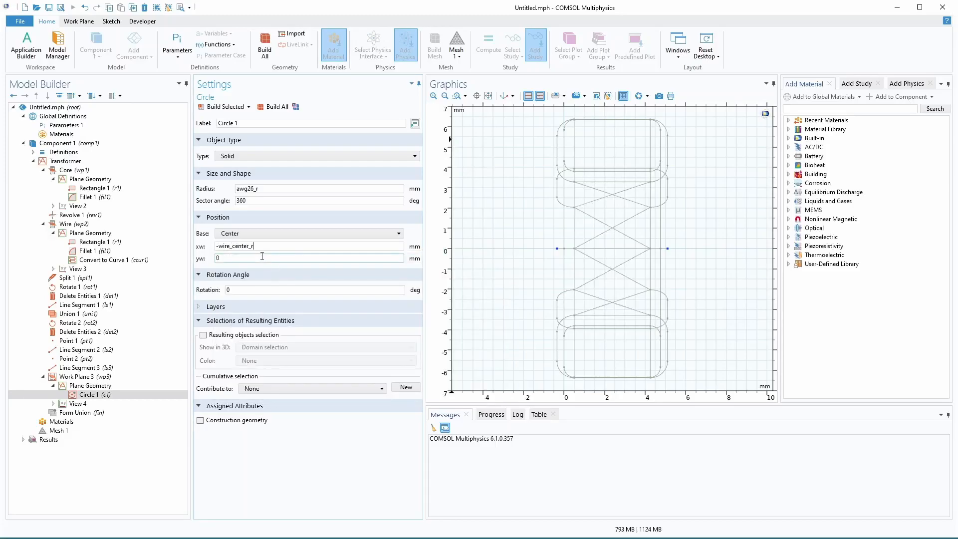
click(224, 107)
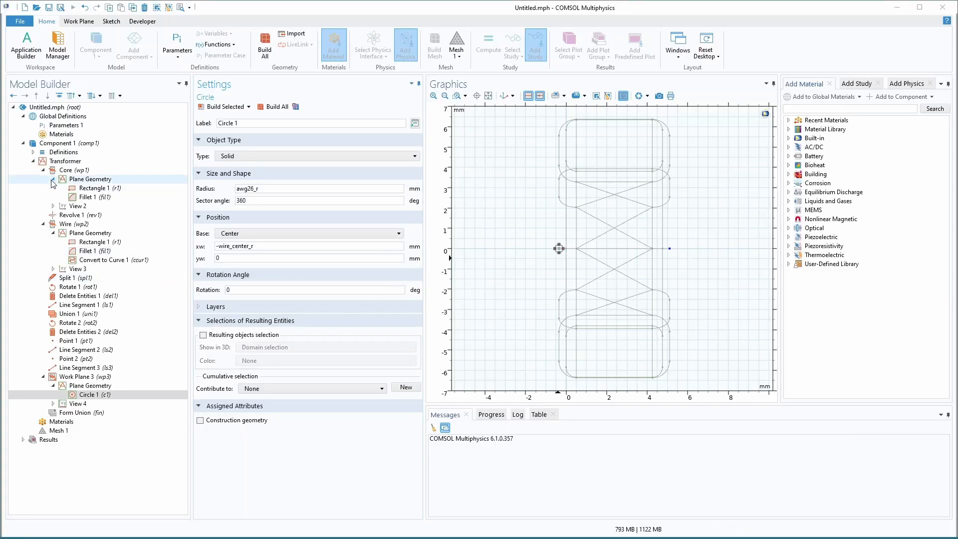
click(52, 162)
right_click(52, 163)
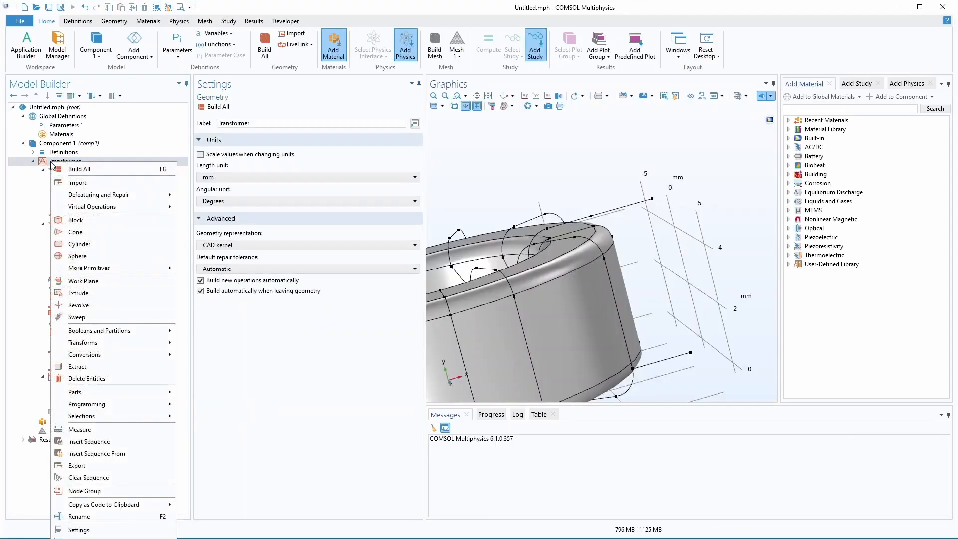
click(70, 318)
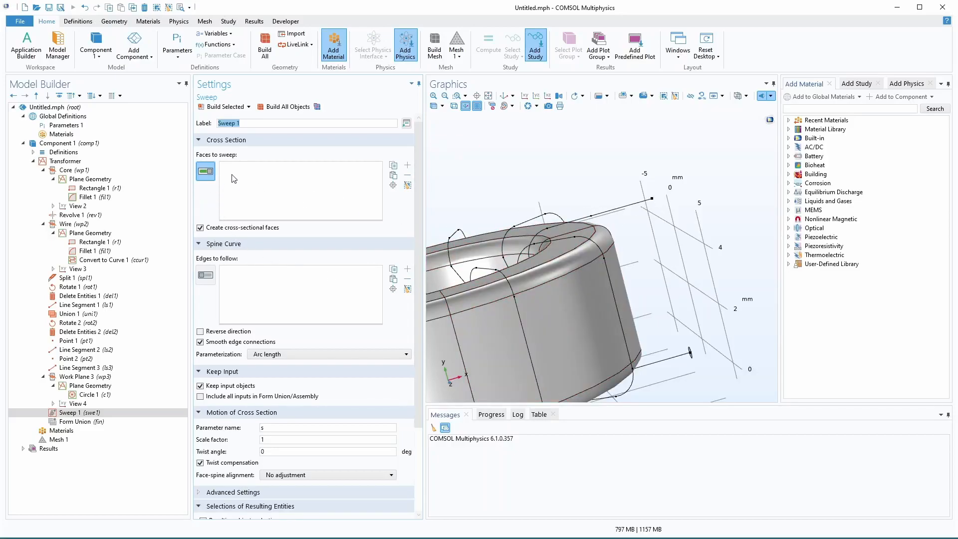
right_drag(704, 377, 708, 377)
drag(708, 377, 629, 363)
click(517, 368)
click(212, 278)
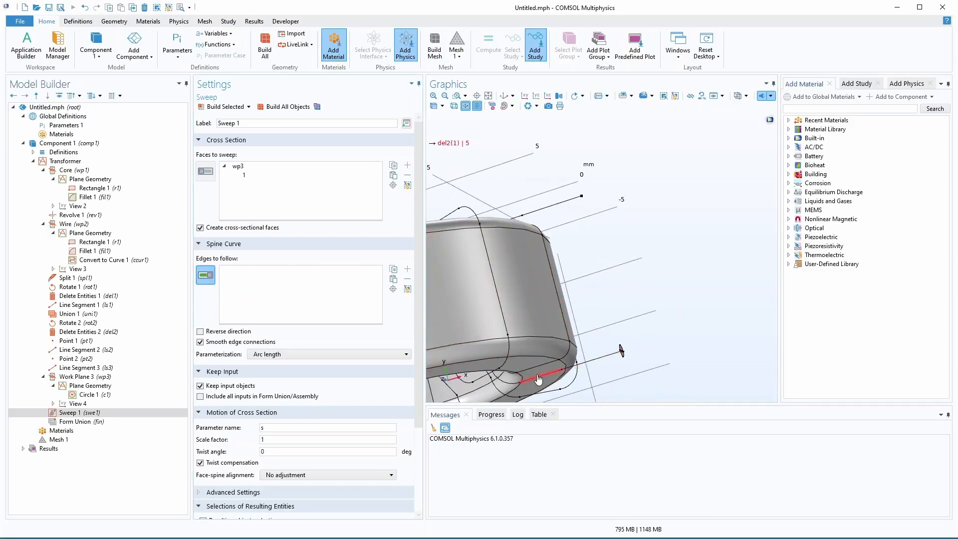
mouse_move(648, 332)
mouse_down()
mouse_move(671, 313)
mouse_move(644, 318)
mouse_up()
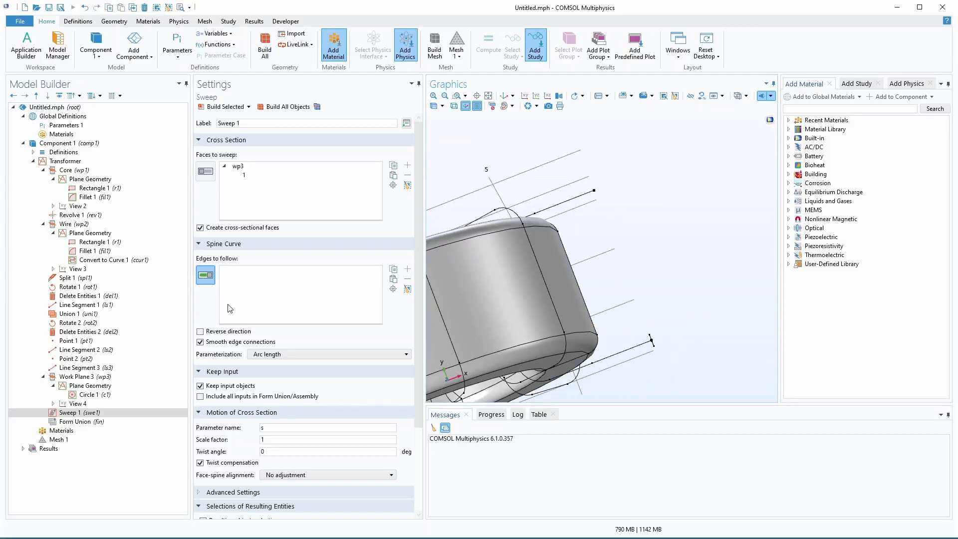
key(ctrl+z)
key(ctrl+z)
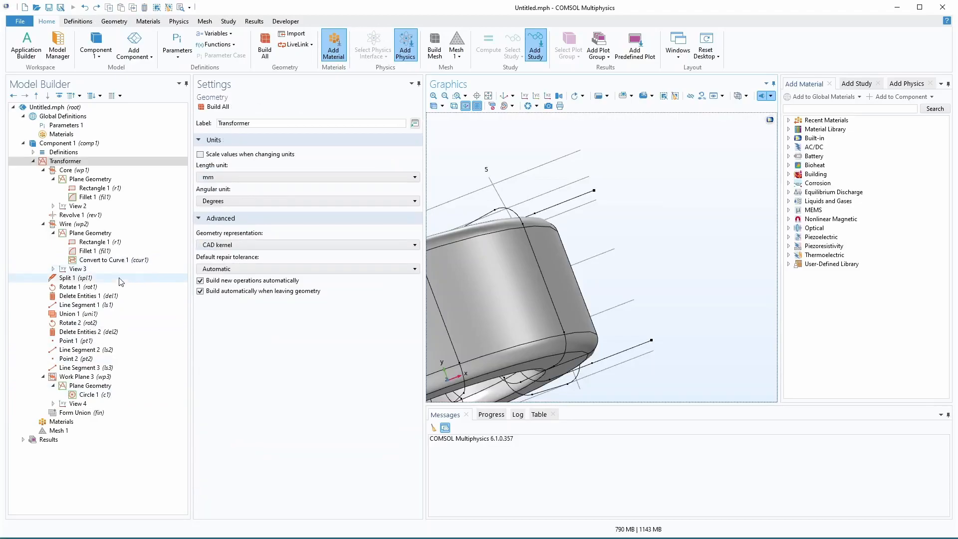
Add a Boolean union to the transformer geometry and select the upper wire lead and its adjoining turns as input objects
right_click(67, 161)
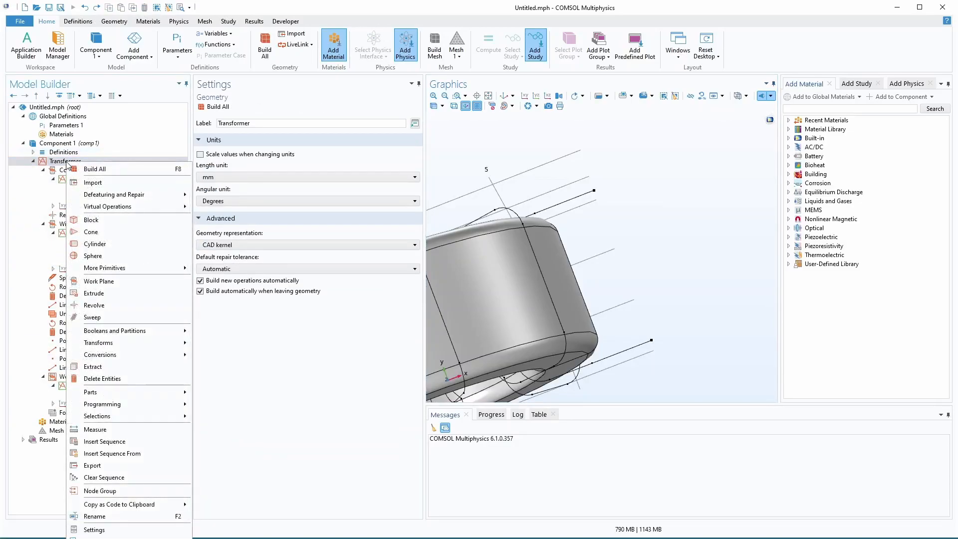
click(224, 334)
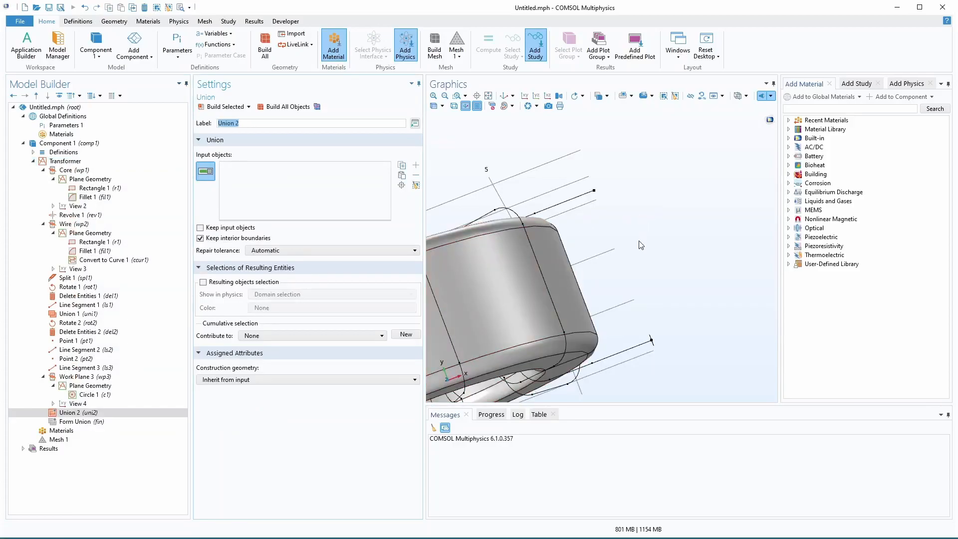
drag(641, 245, 639, 272)
right_drag(533, 185, 670, 129)
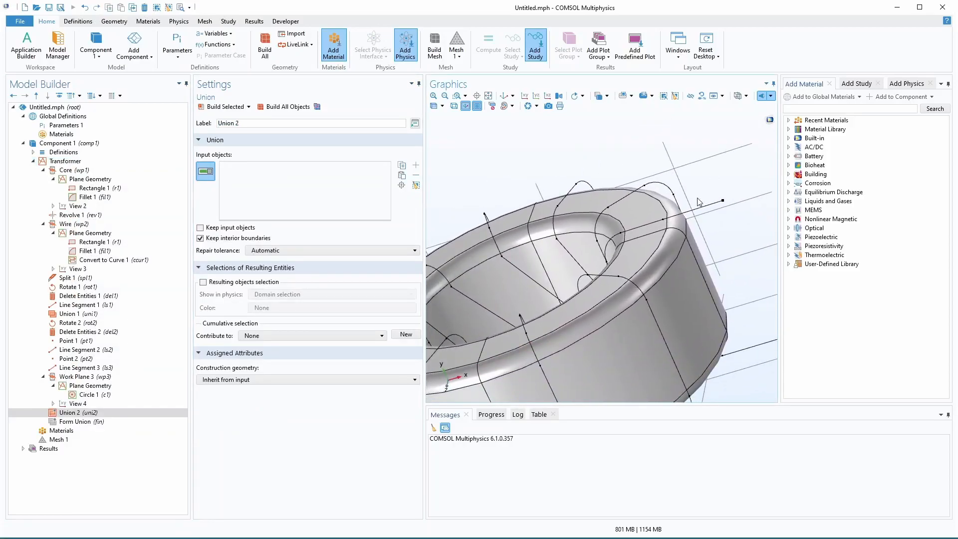
click(648, 225)
click(632, 231)
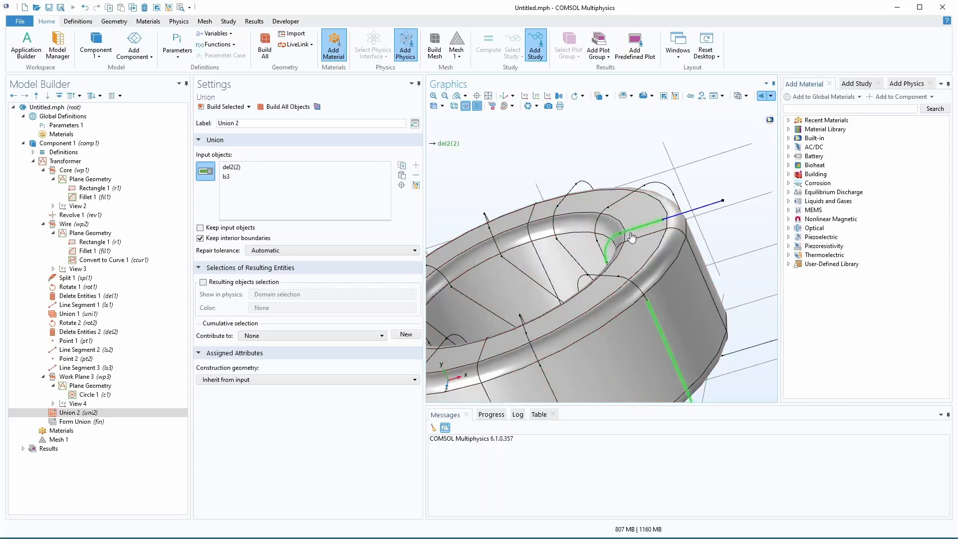
click(601, 275)
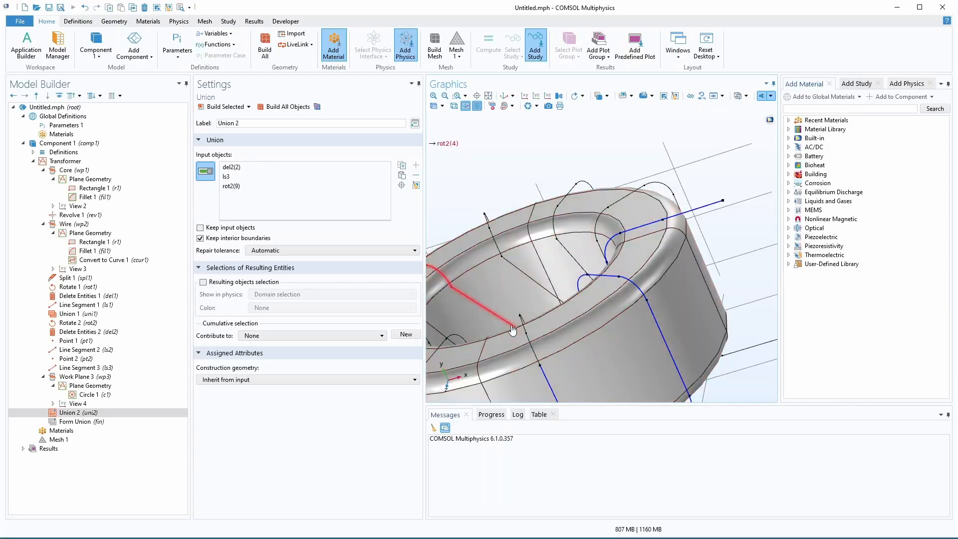
click(525, 326)
click(535, 329)
Add the remaining wire turns and the lower lead to the union's input objects, and build the union
drag(712, 349, 695, 267)
click(613, 329)
click(589, 257)
click(486, 275)
click(445, 265)
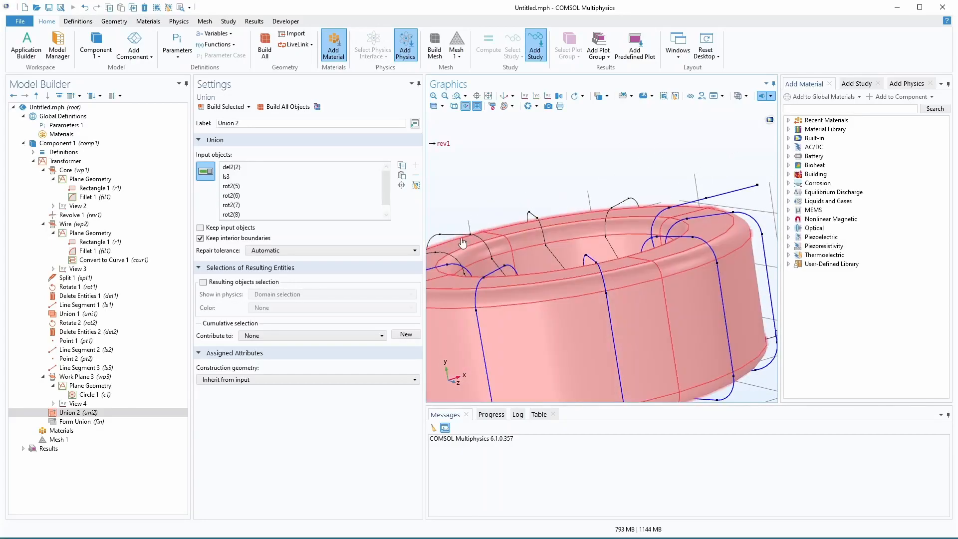
click(477, 239)
click(539, 221)
click(608, 219)
drag(691, 340, 643, 347)
click(652, 313)
click(228, 108)
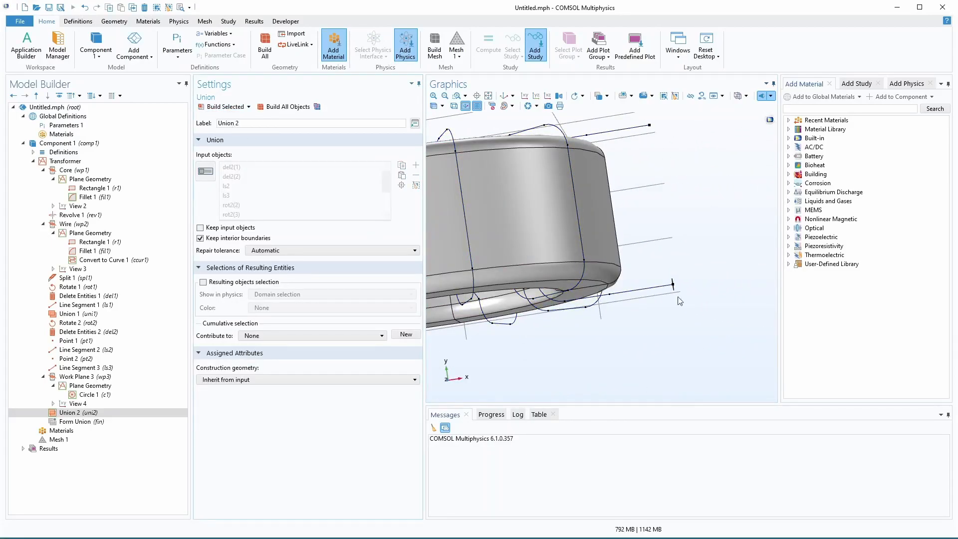
Add a sweep to the transformer geometry using the circle at the lower lead's end as the face to sweep
right_click(64, 161)
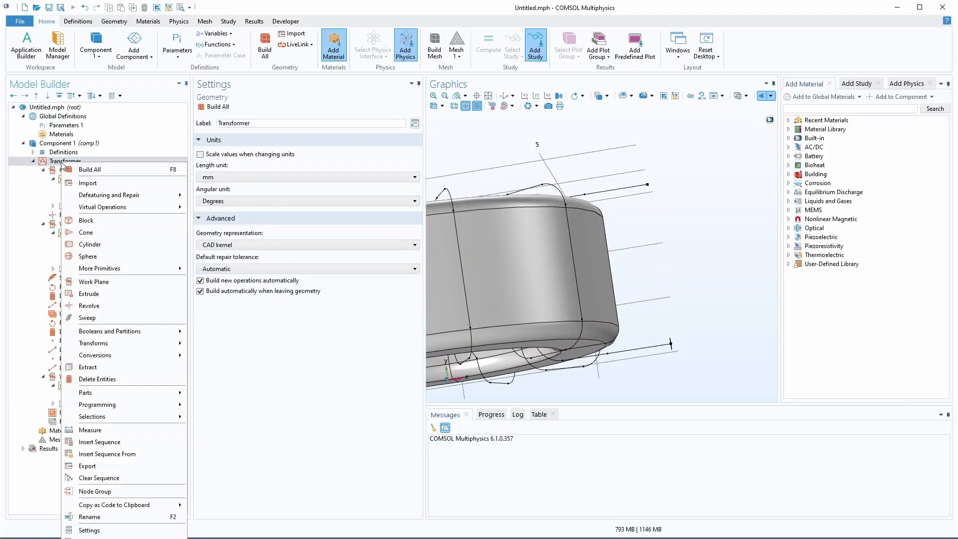
key(Escape)
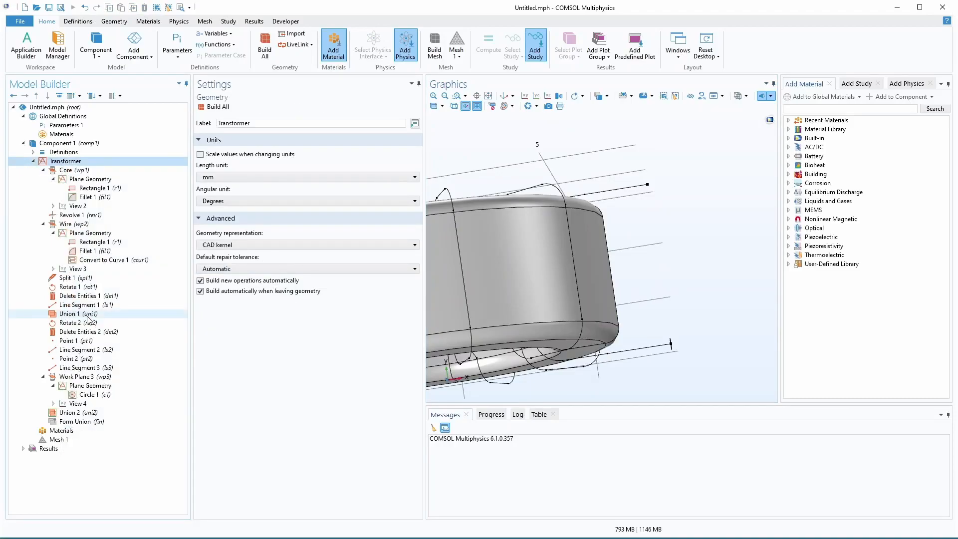
drag(720, 354, 665, 367)
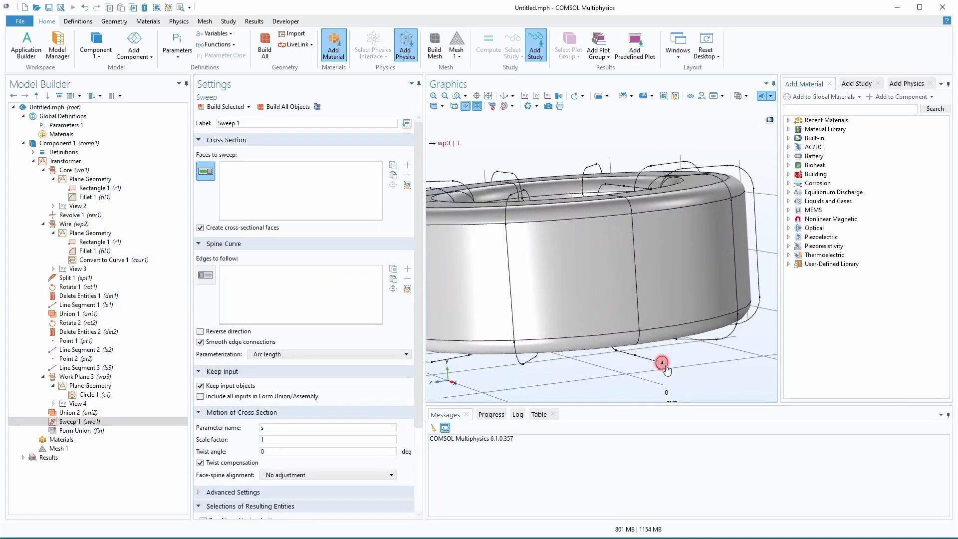
click(664, 364)
click(197, 279)
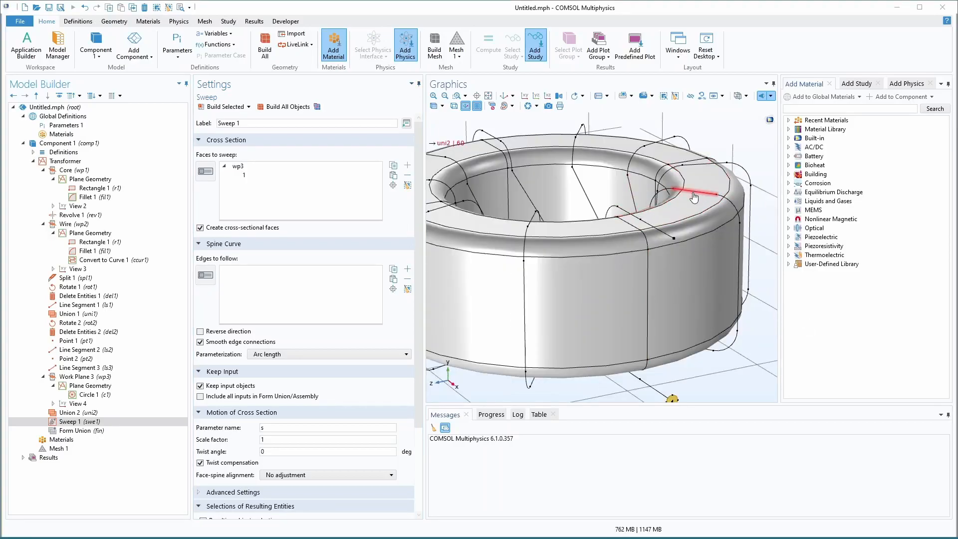
Hide the toroidal core object in the graphics view so only the wire path is displayed
scroll(693, 197, down, 2)
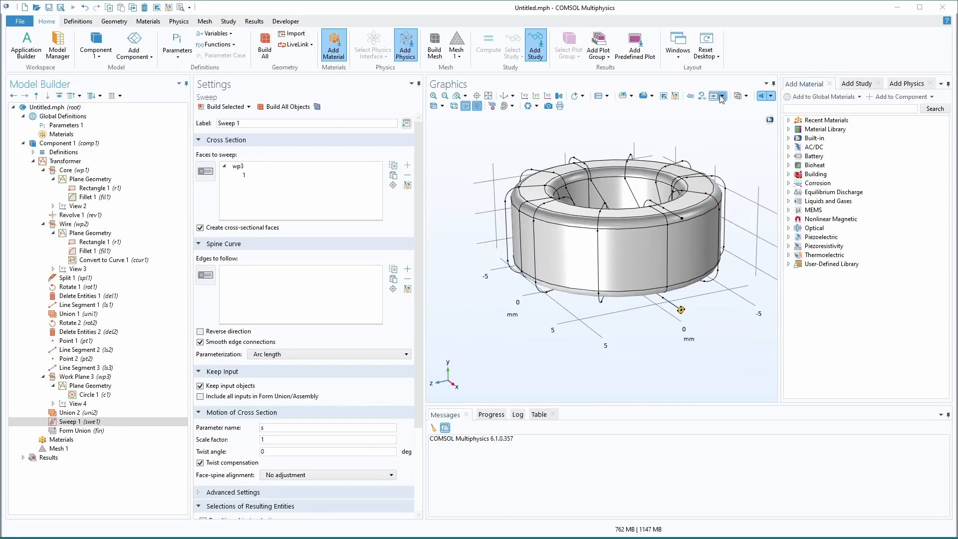
click(690, 94)
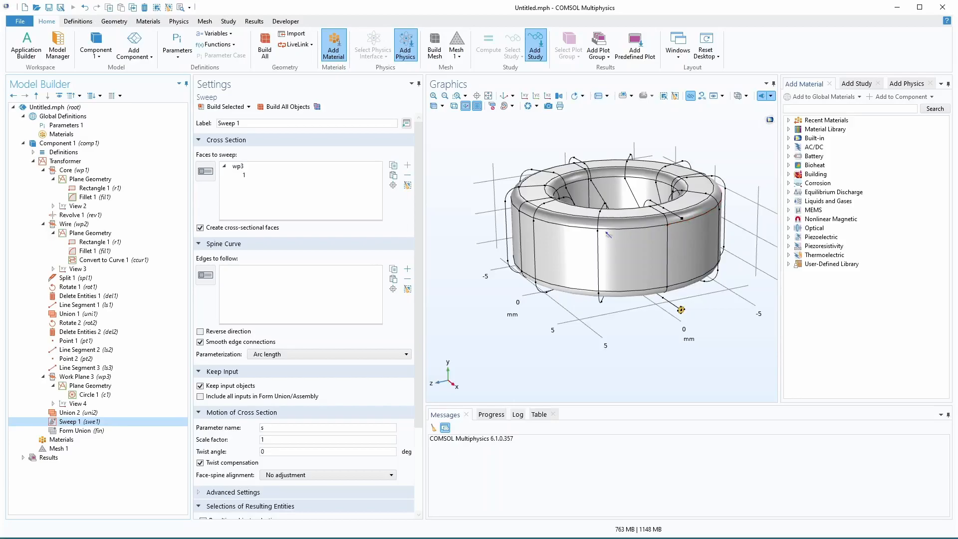
click(607, 96)
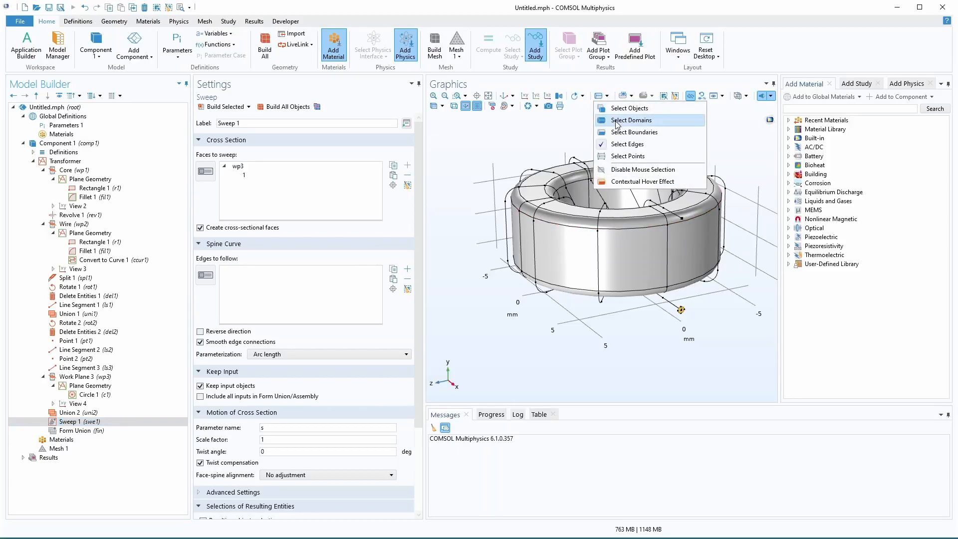
click(631, 120)
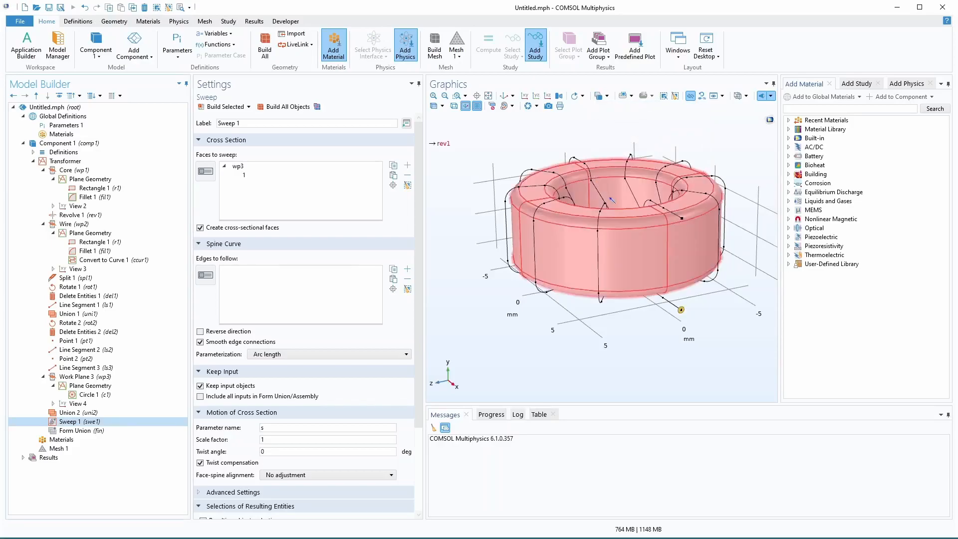
click(628, 250)
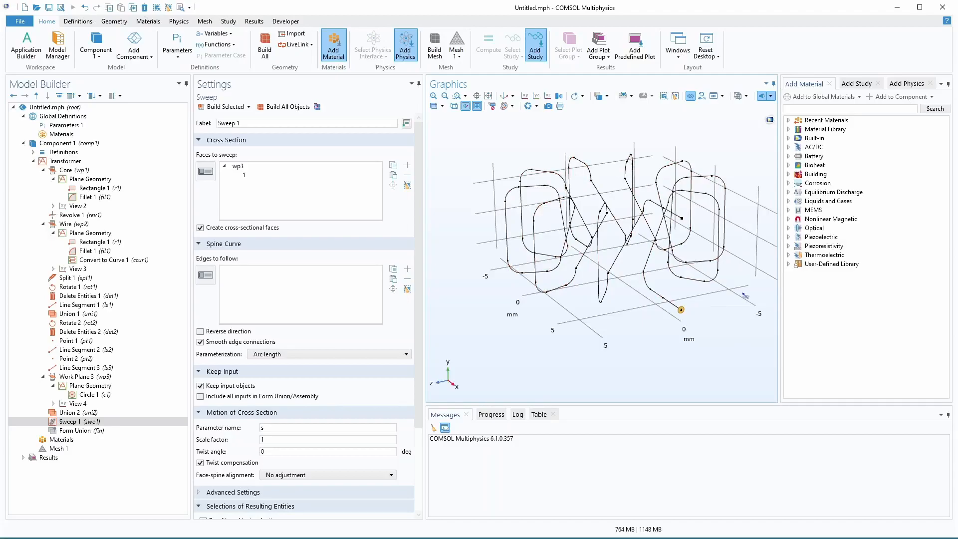
right_click(709, 131)
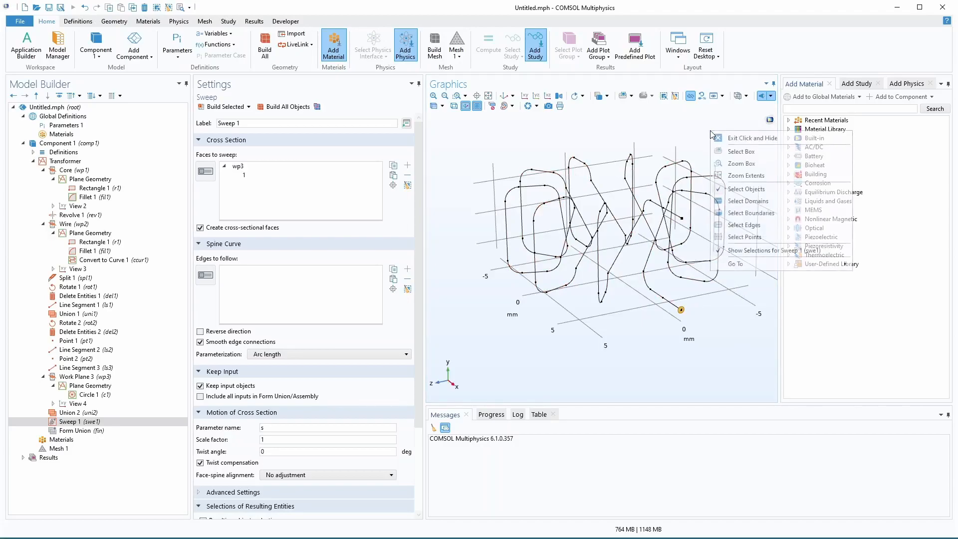
click(677, 121)
key(Escape)
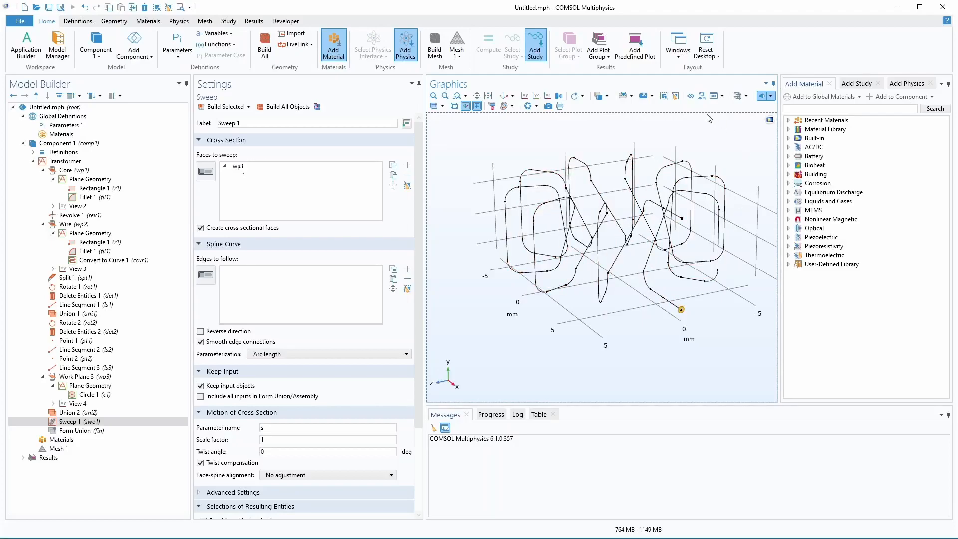
Box-select all edges of the wire path, including both leads, as the sweep's edges to follow
click(622, 97)
click(239, 287)
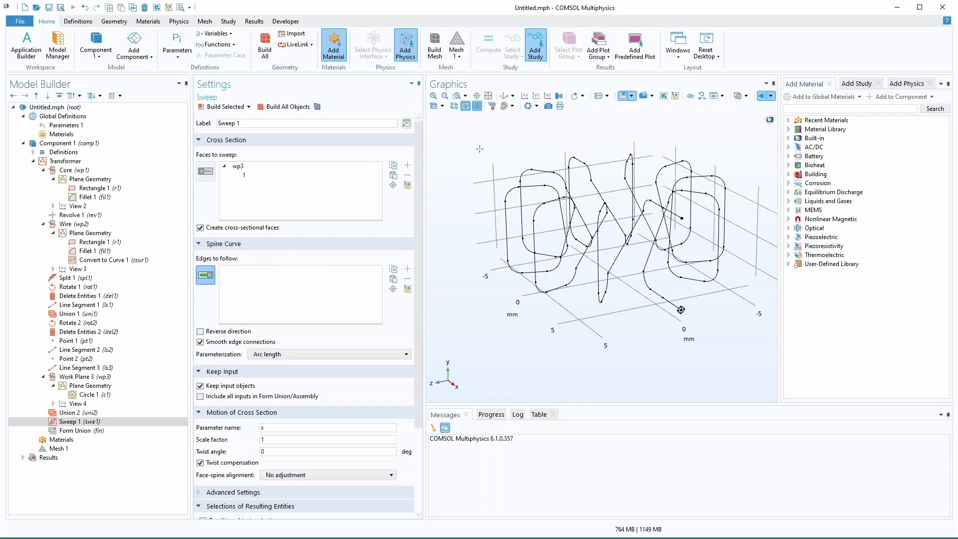
drag(482, 141, 759, 303)
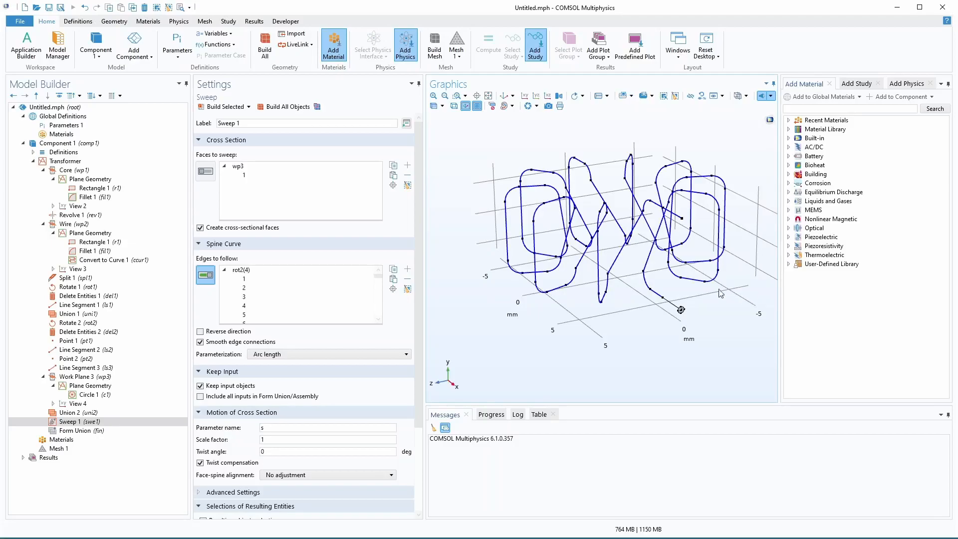
scroll(680, 324, up, 2)
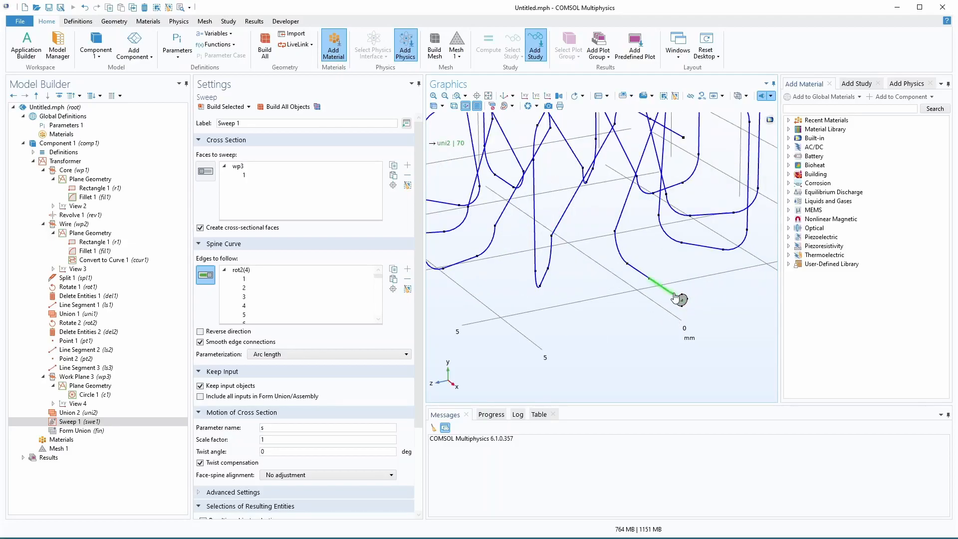
scroll(627, 332, down, 1)
scroll(624, 330, down, 1)
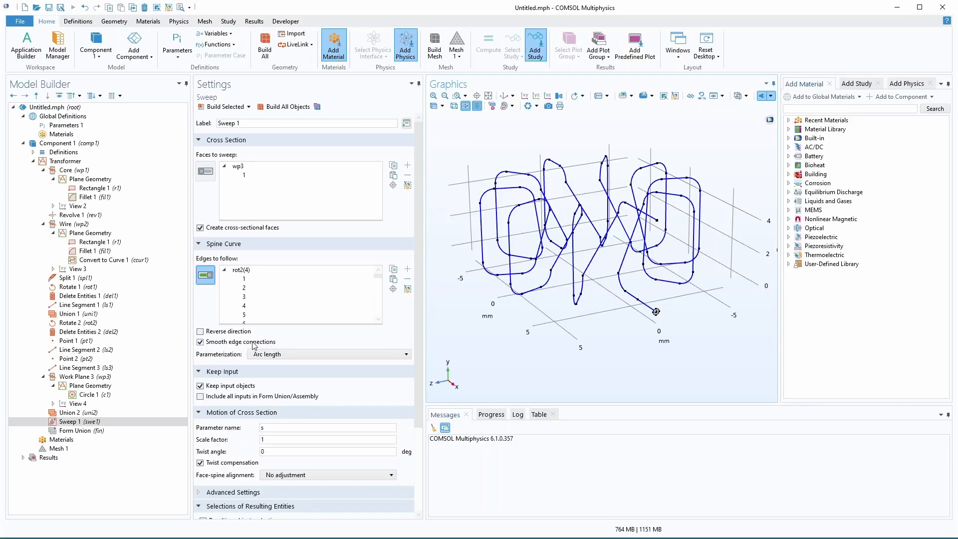
Turn off keeping the input objects for the sweep and build it to form the solid wire winding
click(200, 387)
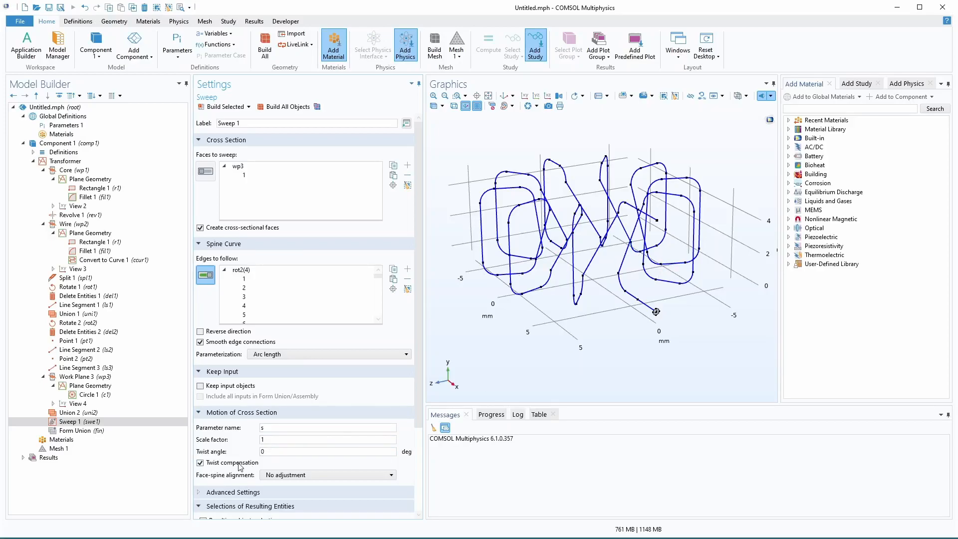
scroll(240, 466, down, 3)
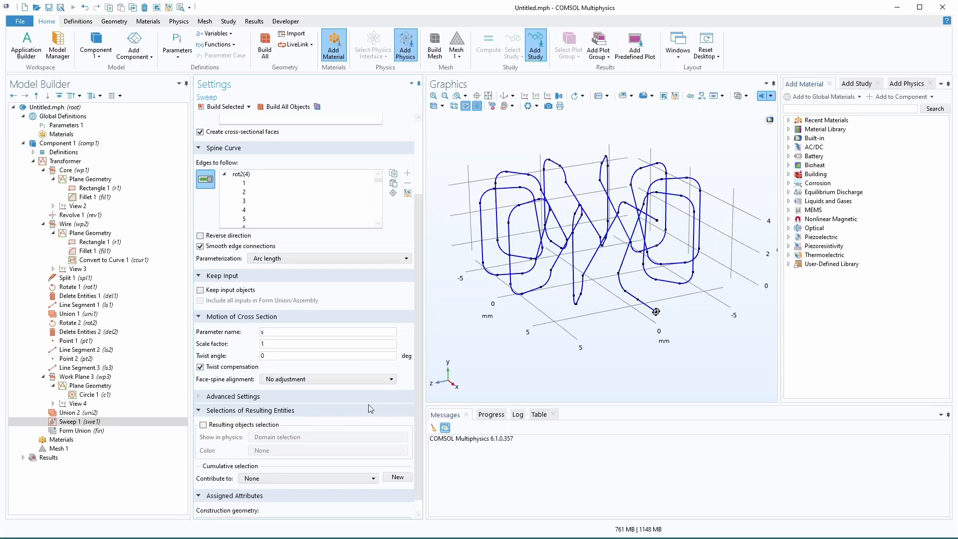
scroll(326, 435, down, 1)
scroll(323, 438, up, 5)
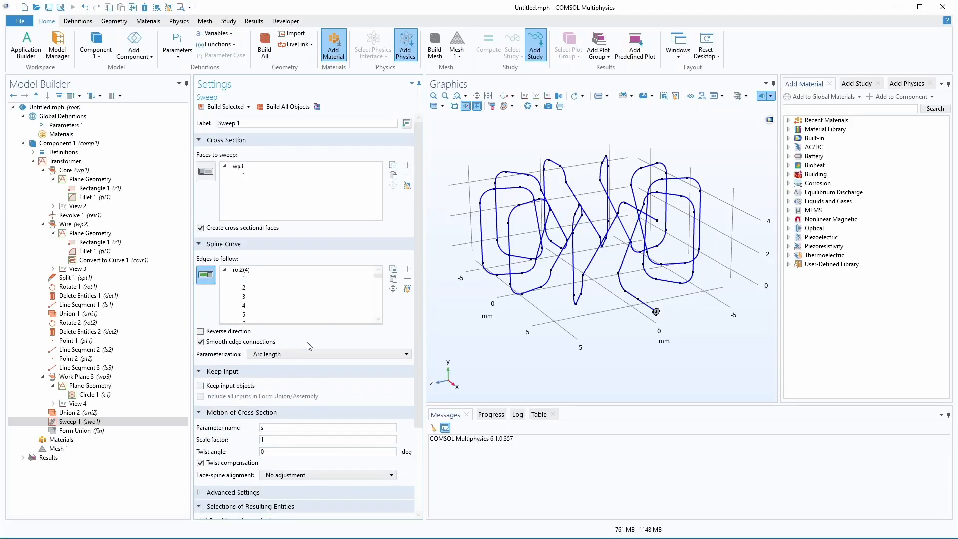
click(227, 107)
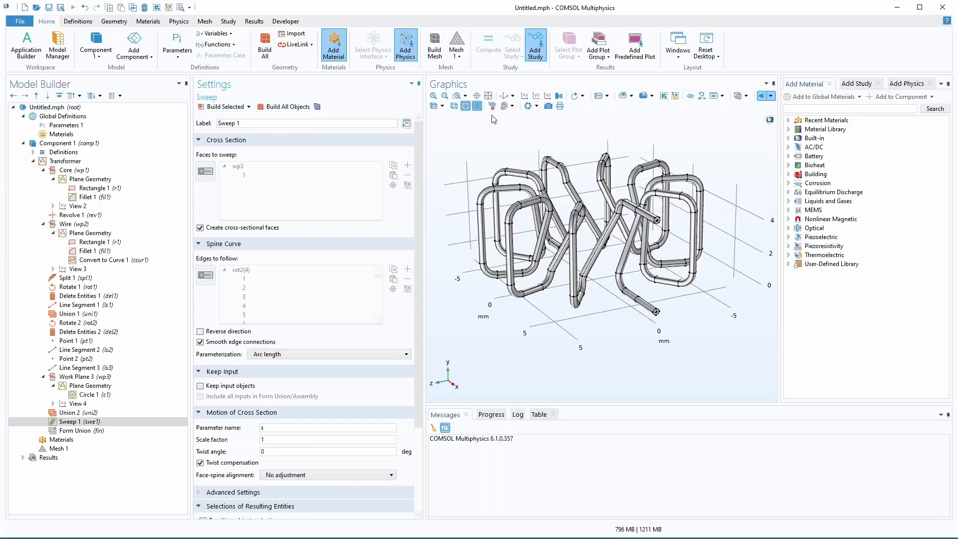
drag(599, 205, 619, 245)
drag(605, 226, 599, 197)
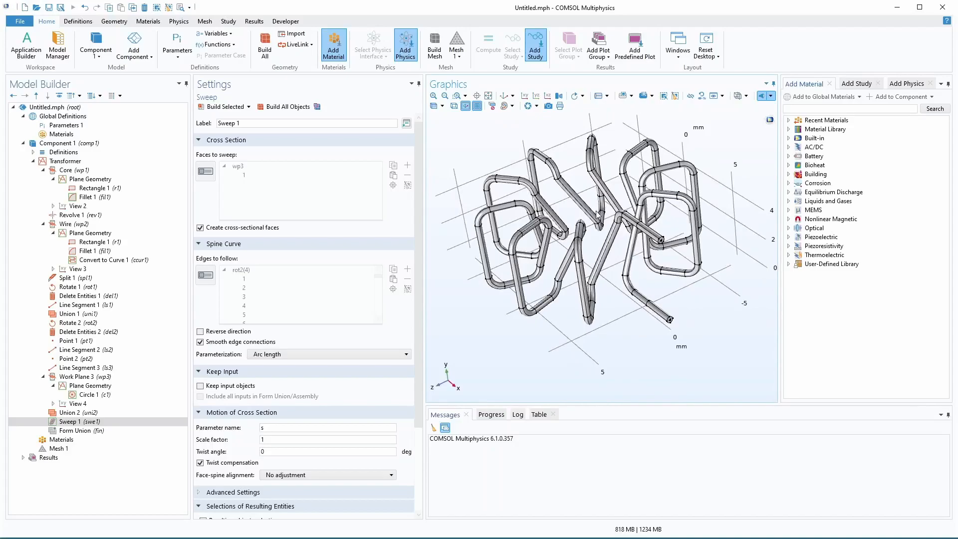
Restore the hidden core in the graphics view and set the selection level to objects
click(702, 96)
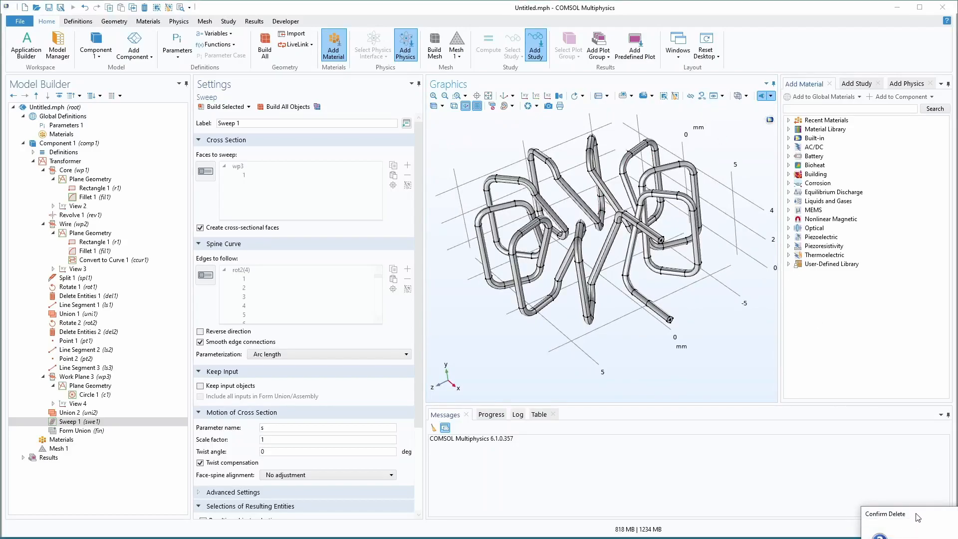
click(625, 237)
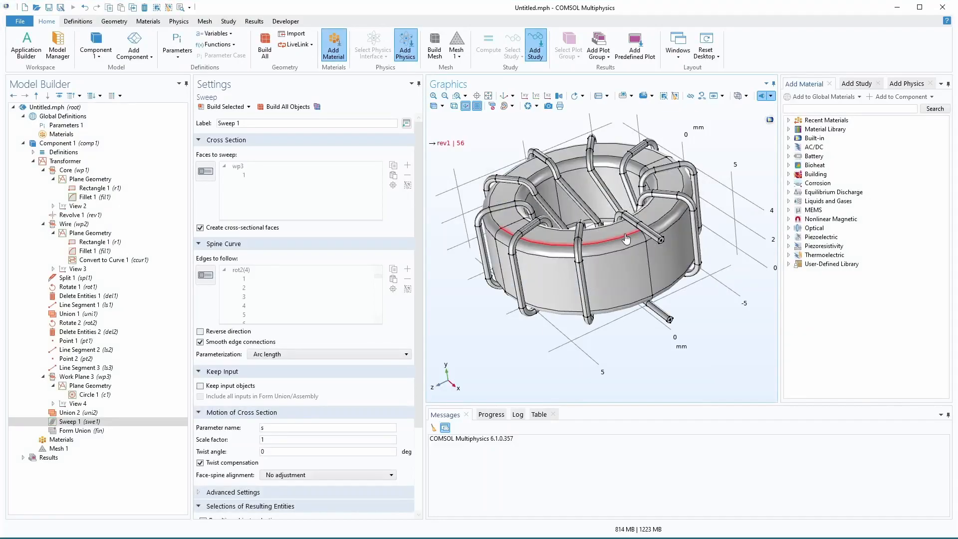
click(607, 95)
click(613, 109)
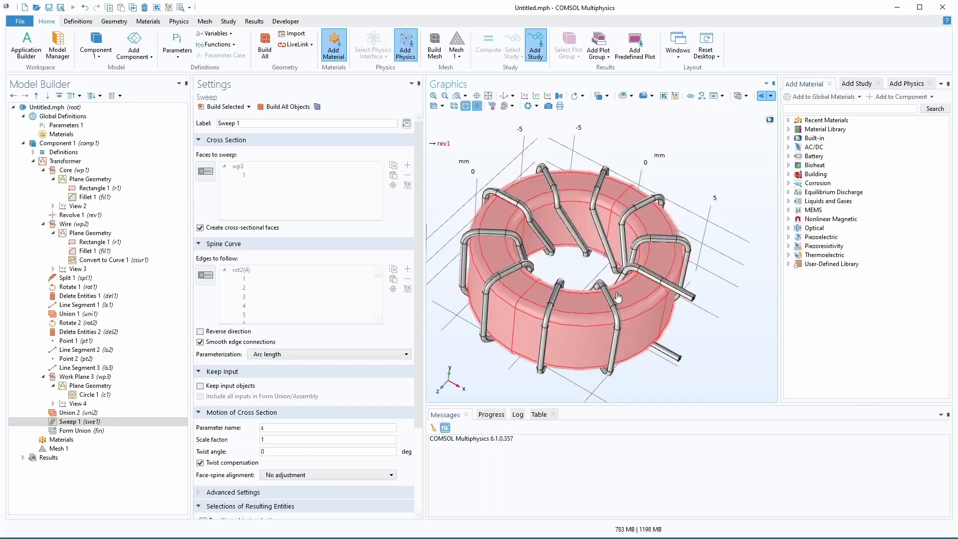
Add a Rotate operation to the Transformer geometry with the swept wire winding as input and the y-axis as rotation axis
click(65, 161)
right_click(66, 163)
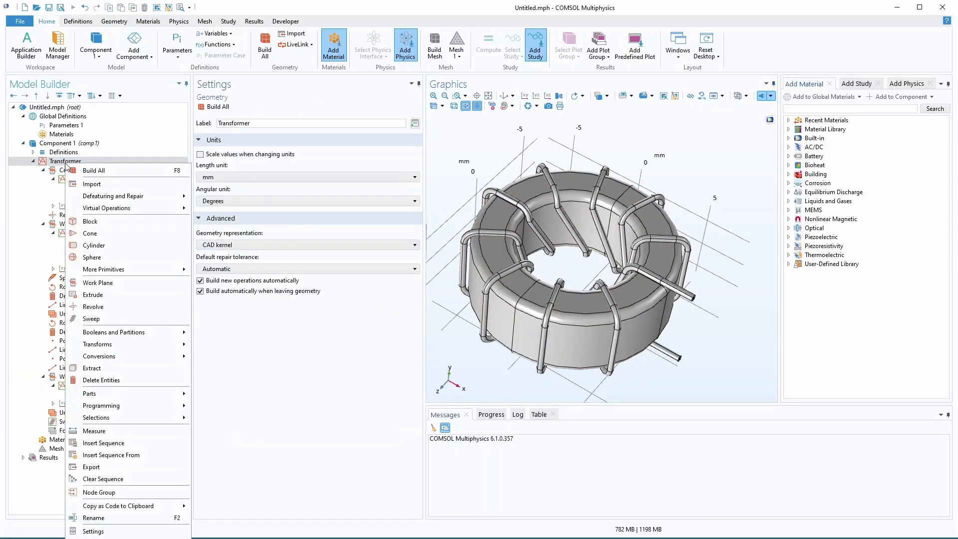
mouse_move(100, 344)
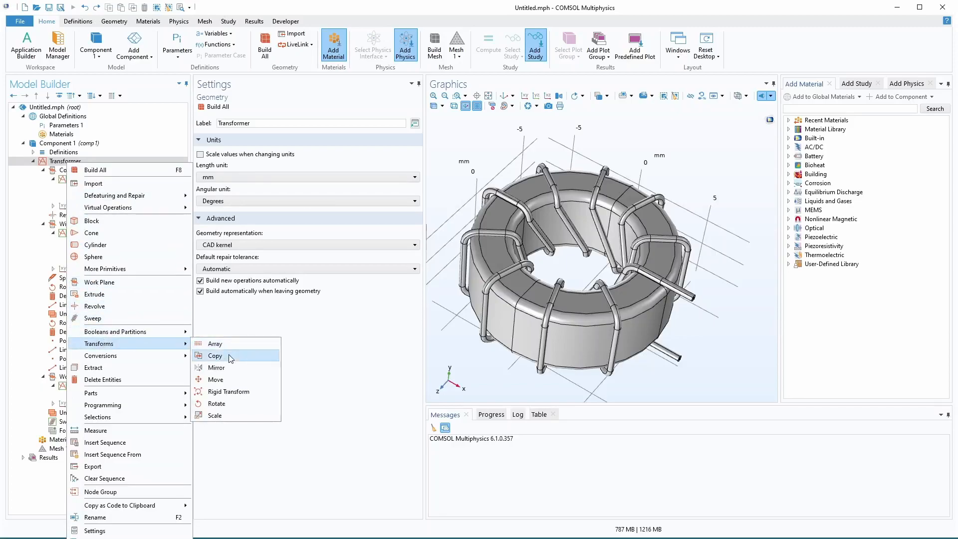
click(216, 403)
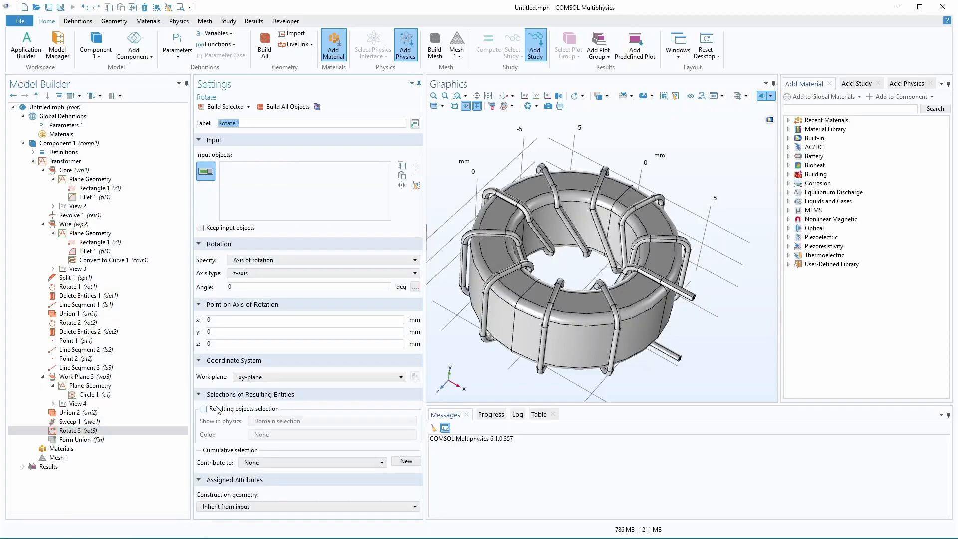
click(657, 282)
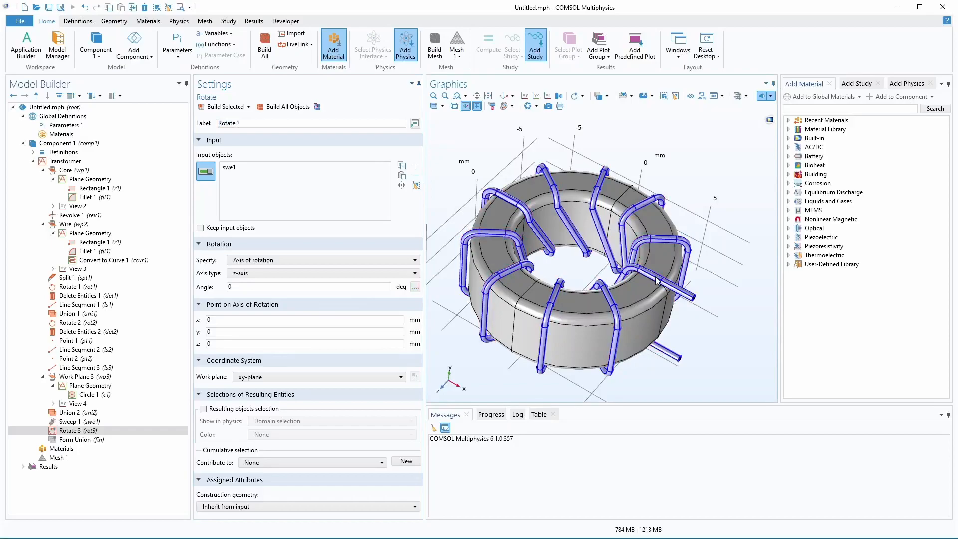
click(298, 273)
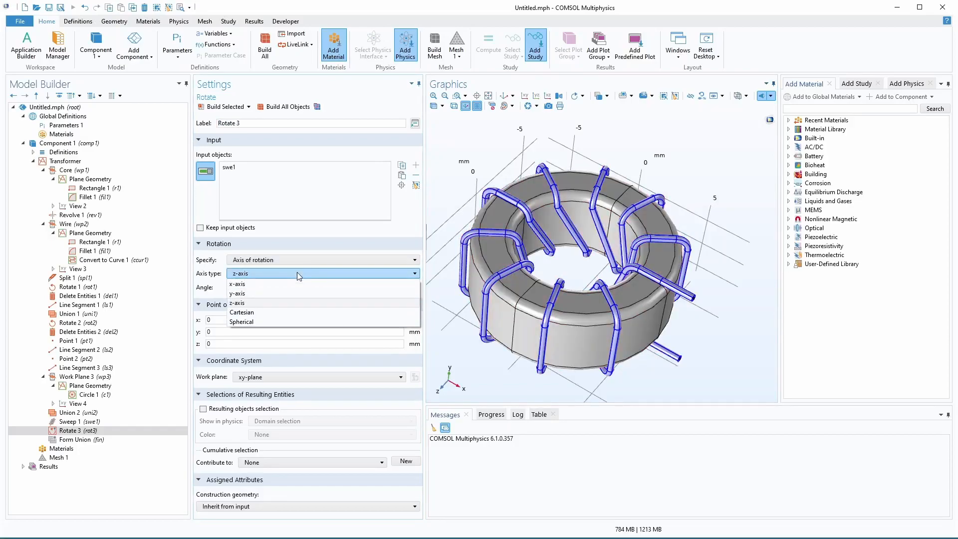
click(260, 293)
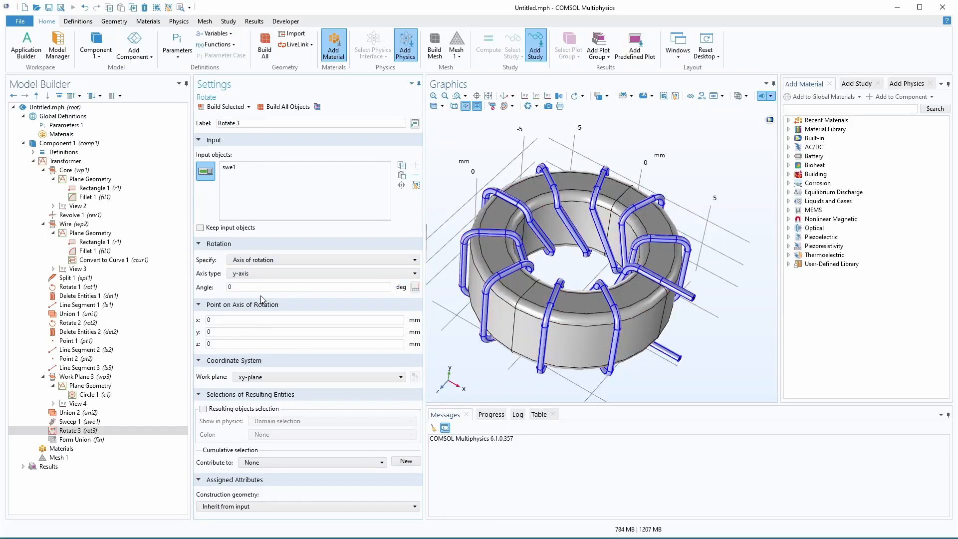
Define a rotation angle range starting at 0, with both the step and the stop set to 360/(2*Np)
click(414, 287)
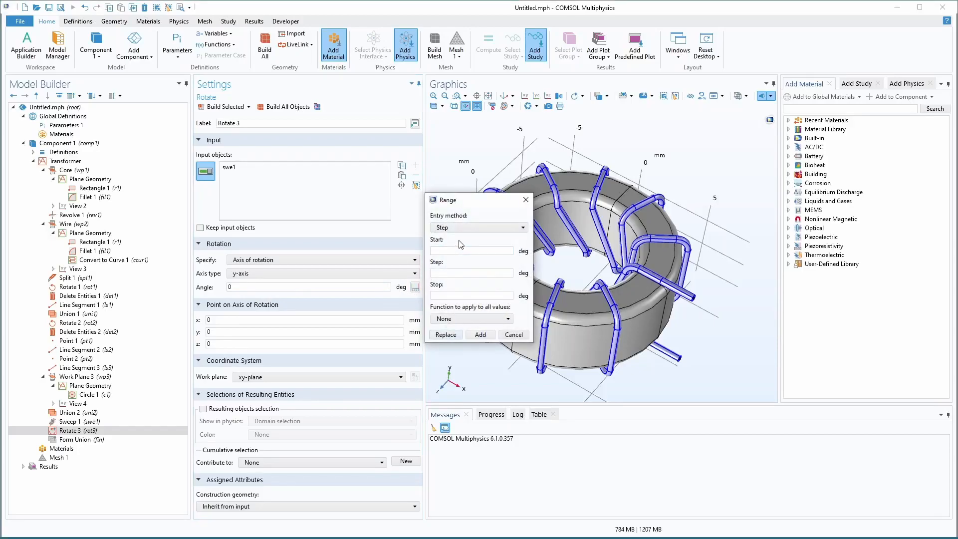
text(0)
key(Tab)
click(455, 274)
click(475, 296)
click(468, 272)
drag(469, 272, 416, 273)
key(ctrl+c)
click(452, 295)
key(ctrl+v)
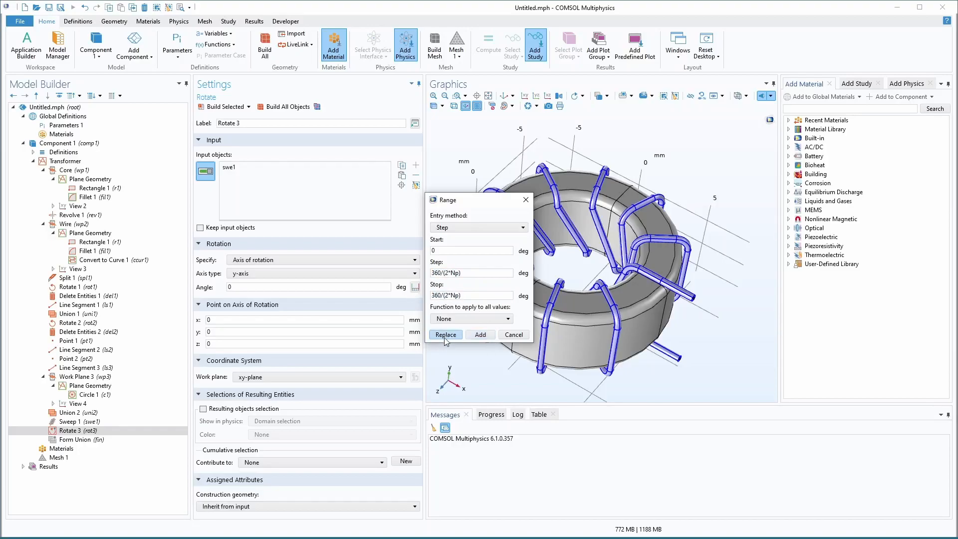
Append the range to the existing rotation angle entry and build the rotation to produce the interleaved second winding
click(480, 334)
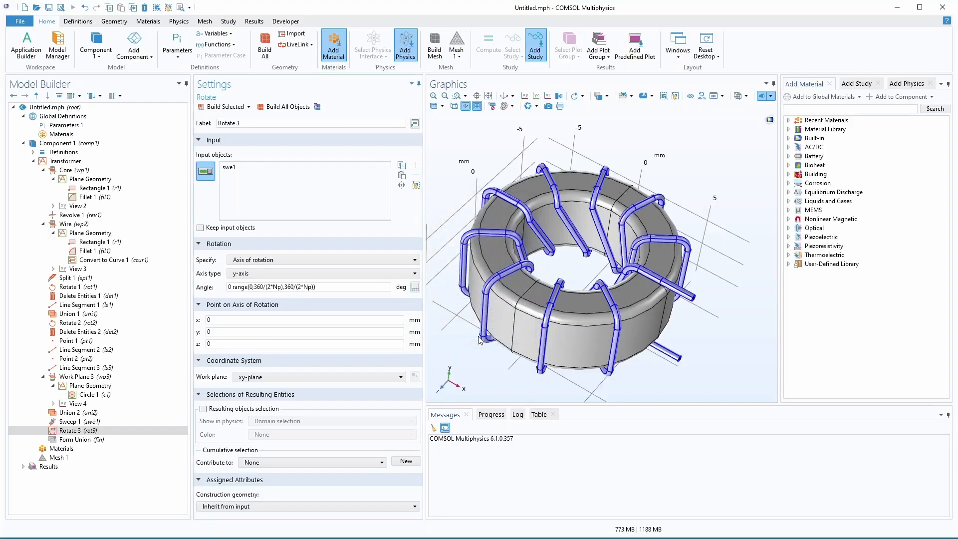
click(231, 107)
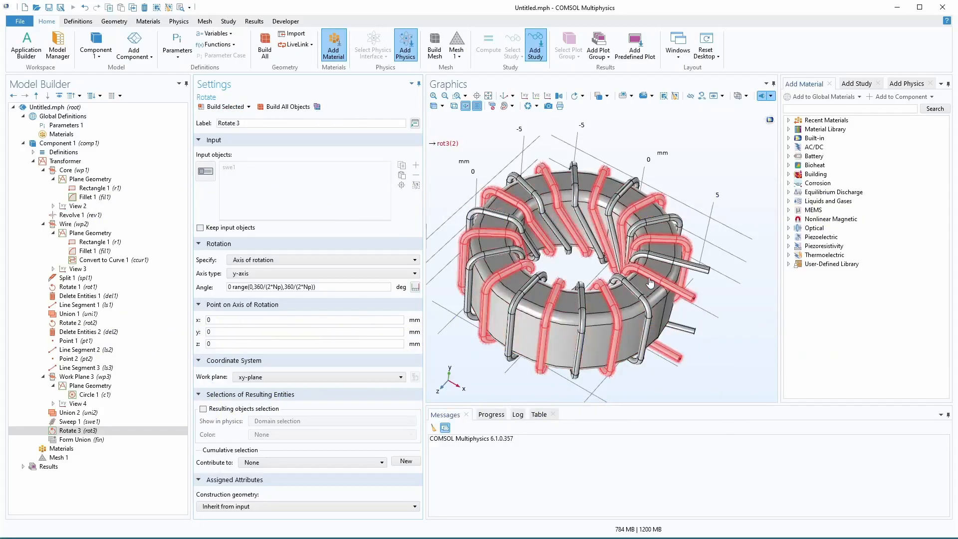
drag(693, 367, 649, 367)
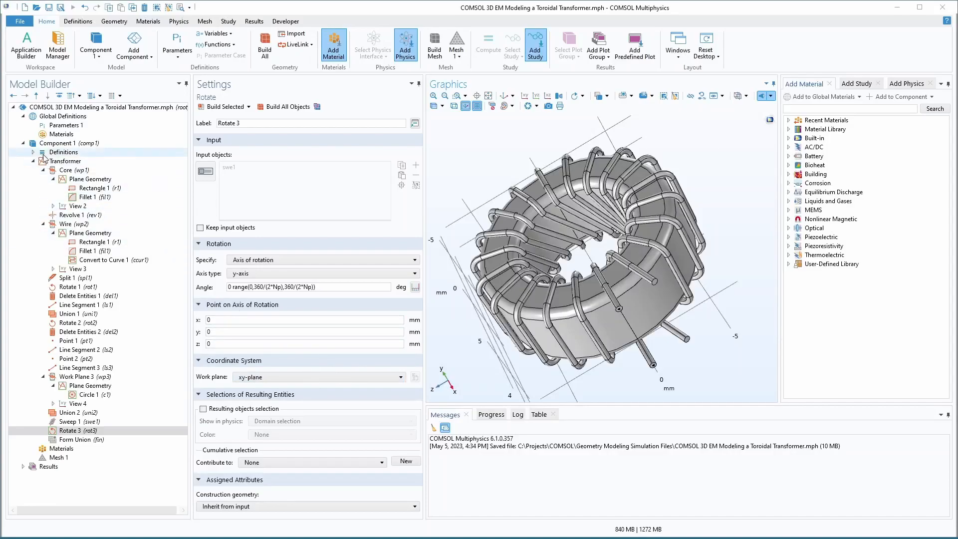
Add a block to the Transformer geometry with width, depth and height each set to 20 mm
right_click(57, 162)
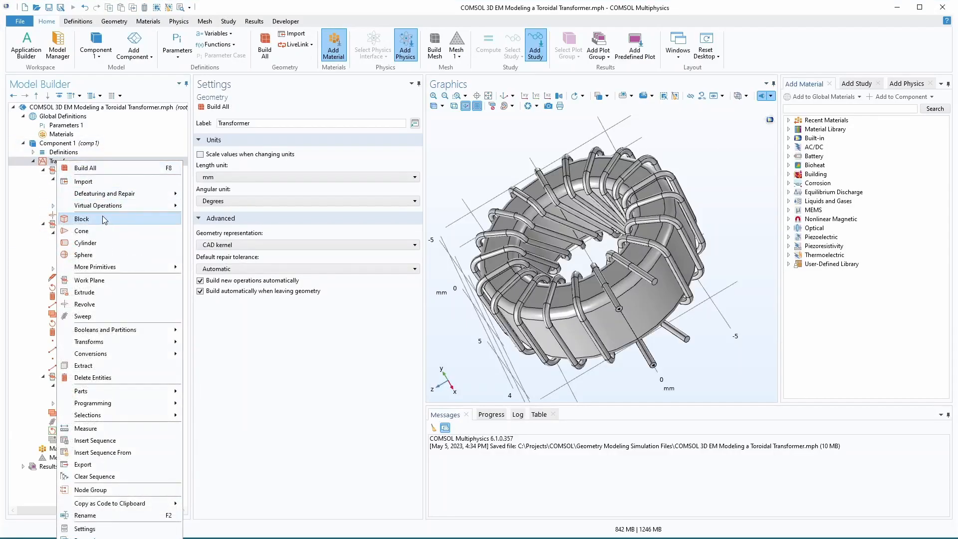
mouse_move(107, 268)
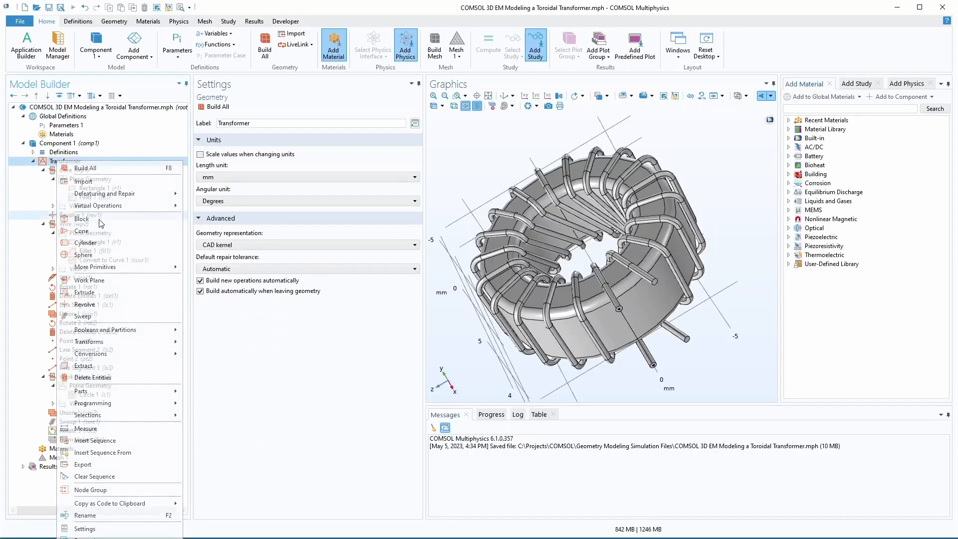
click(82, 218)
double_click(238, 188)
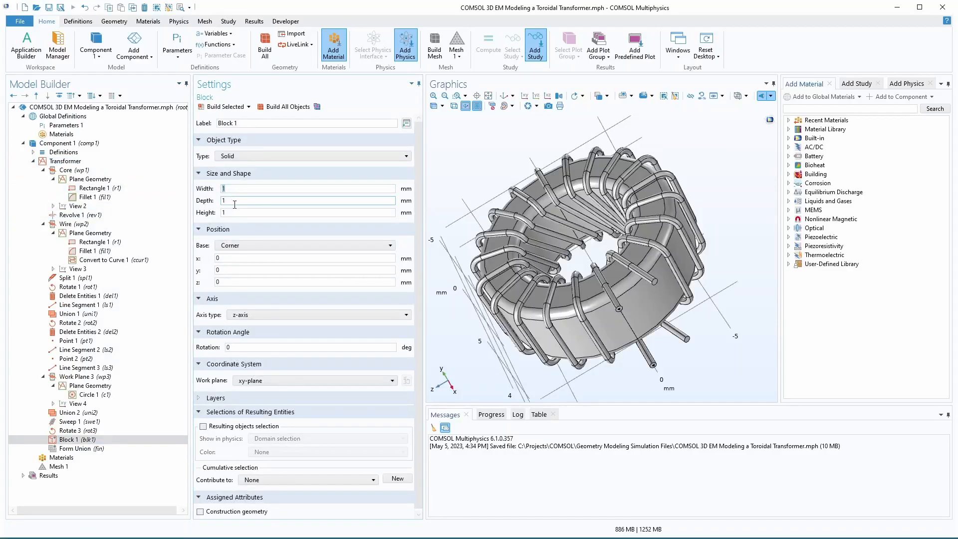
text(20)
key(Tab)
text(20)
key(Tab)
text(20)
Place the block at y = core_ht/2 with its base set to Center, and build it around the toroid
drag(235, 260, 189, 260)
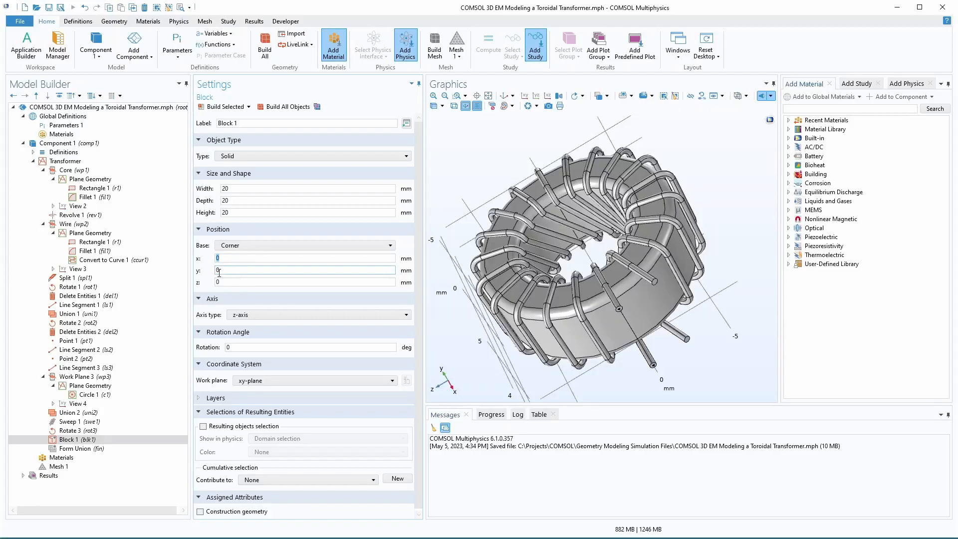
drag(225, 273, 200, 271)
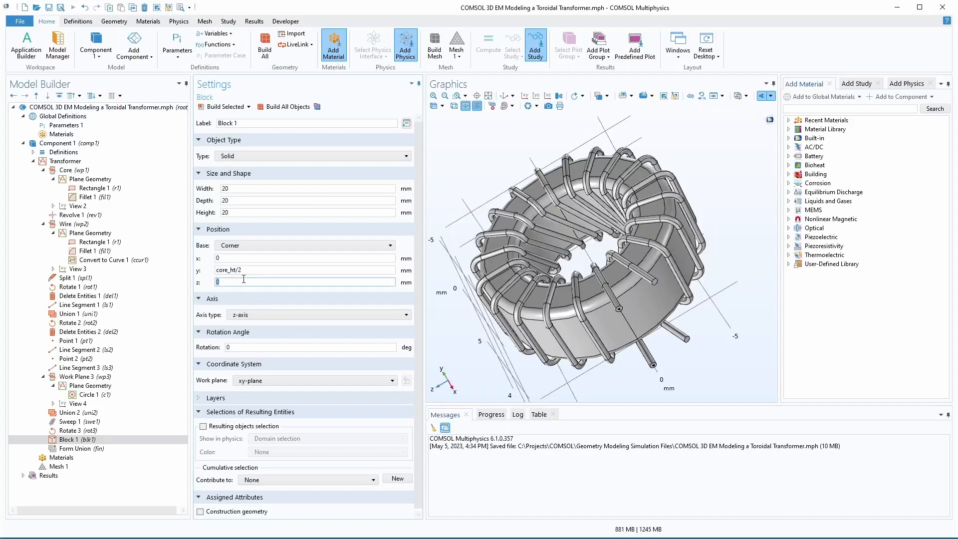
click(218, 106)
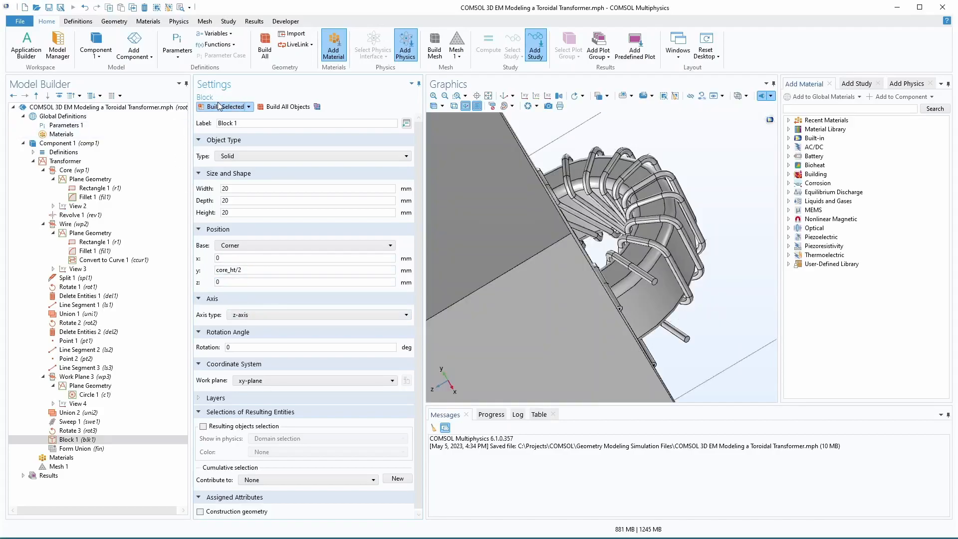
click(233, 246)
click(232, 267)
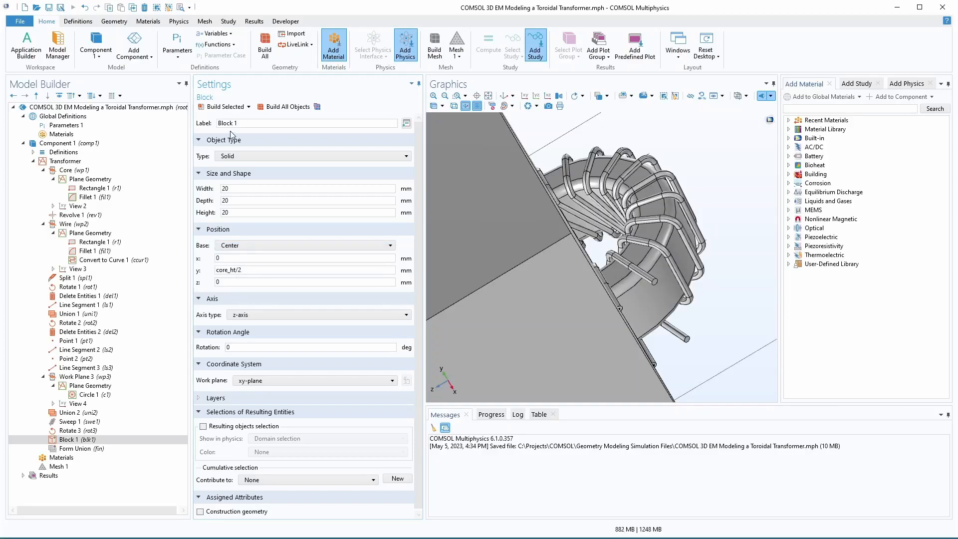
click(234, 107)
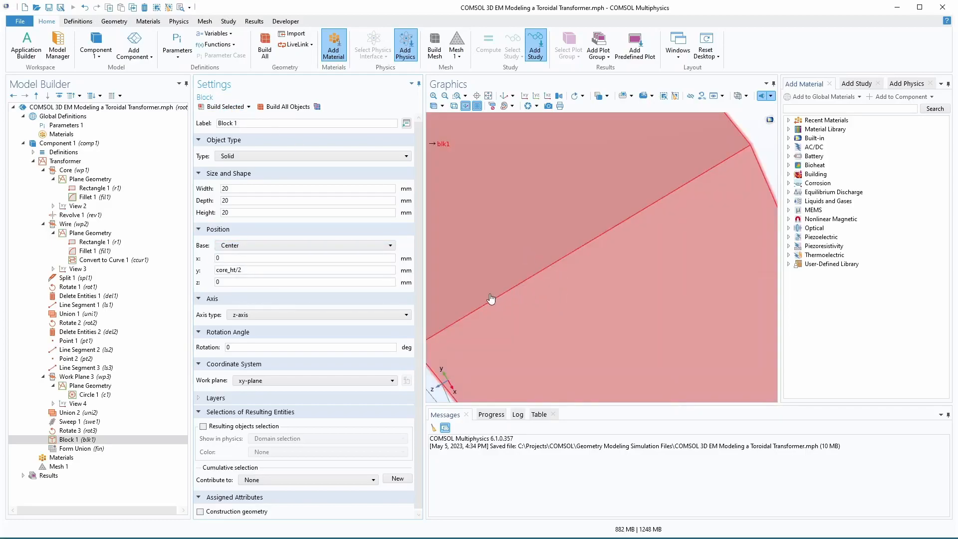
drag(492, 273, 500, 238)
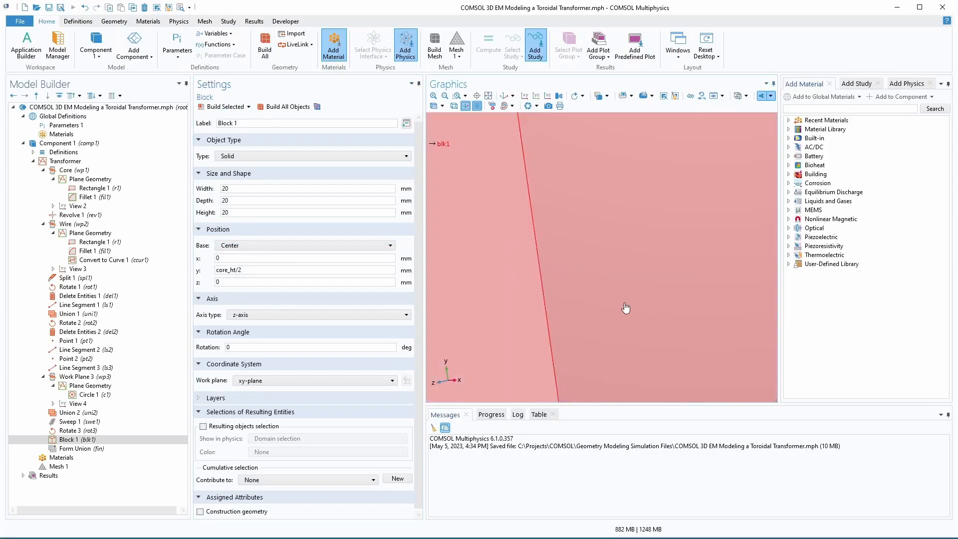
scroll(629, 305, down, 5)
drag(675, 299, 678, 332)
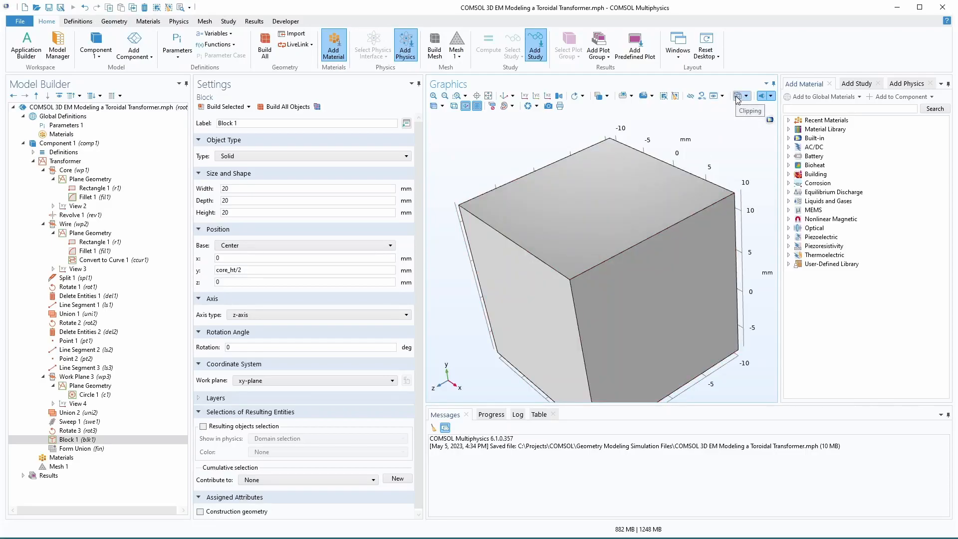
Inspect the transformer inside the block in wireframe rendering, then return to shaded display
click(453, 106)
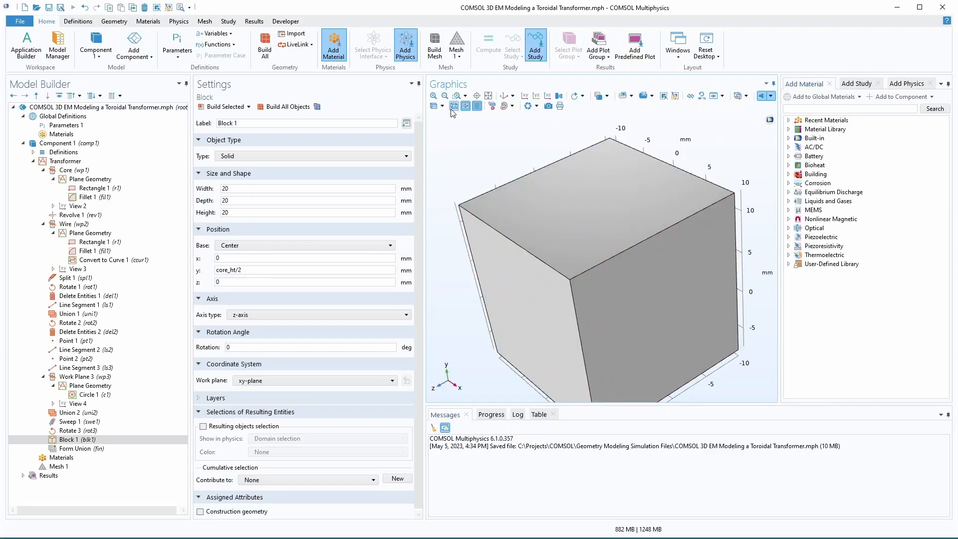
mouse_move(514, 197)
mouse_down()
mouse_move(533, 195)
mouse_move(520, 191)
mouse_up()
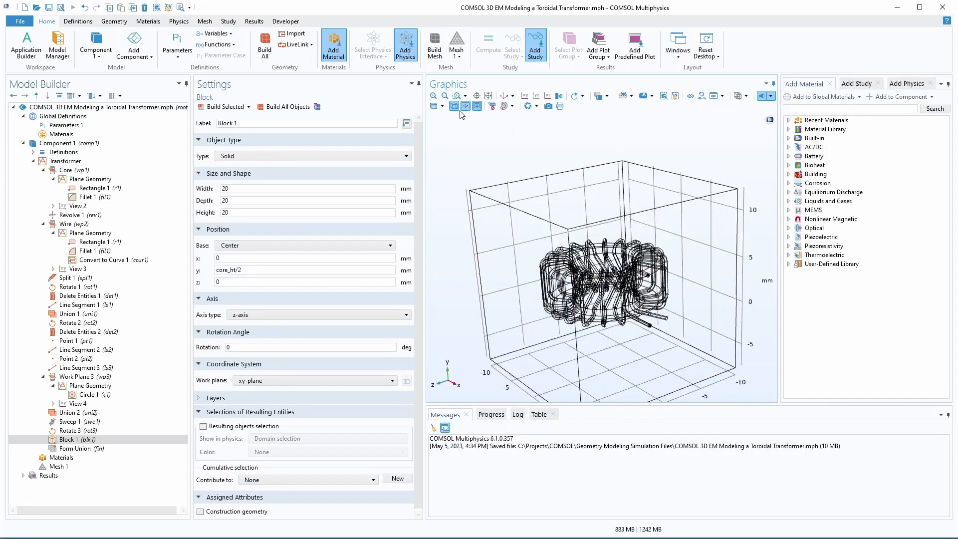
click(453, 106)
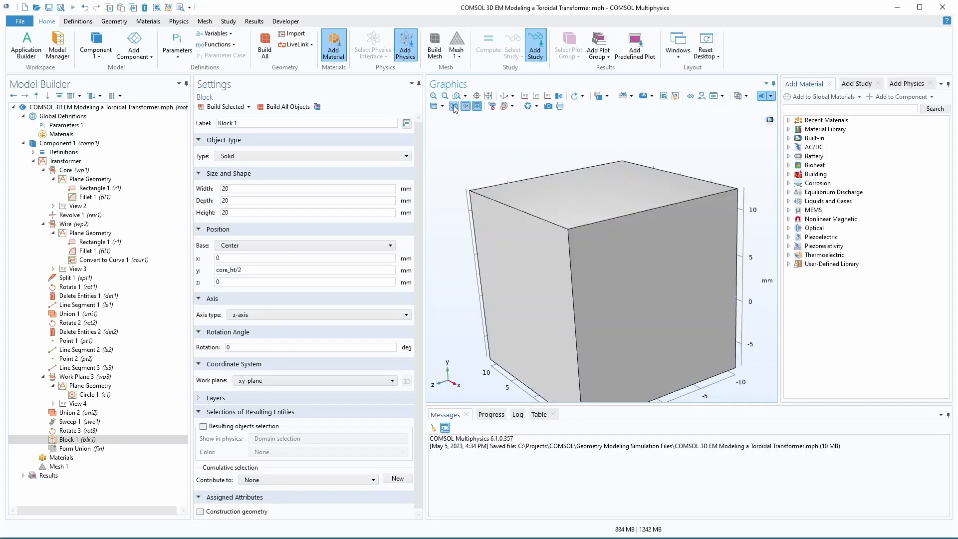
Hide the block in the graphics view and open the settings of the Hide for Geometry 1 node under View 1
click(690, 97)
click(622, 172)
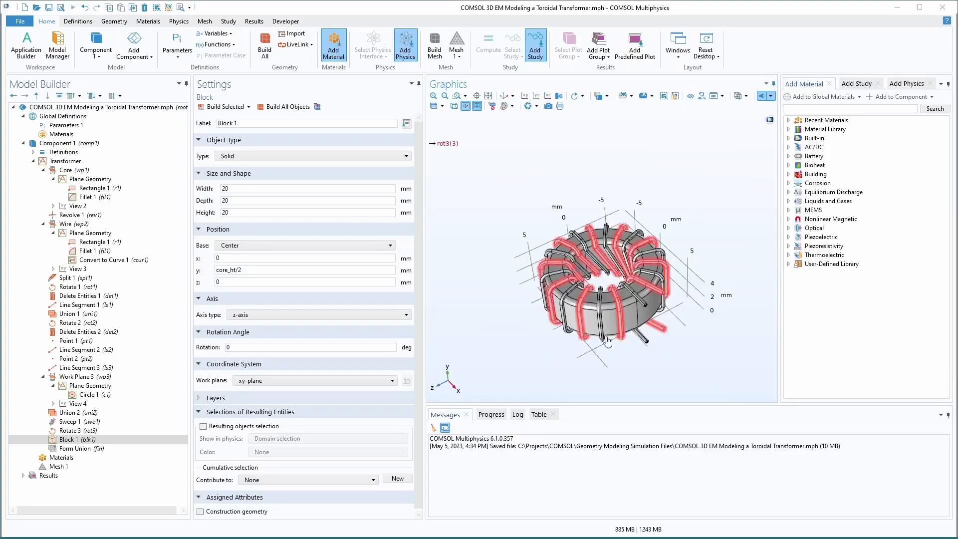
click(33, 152)
click(43, 169)
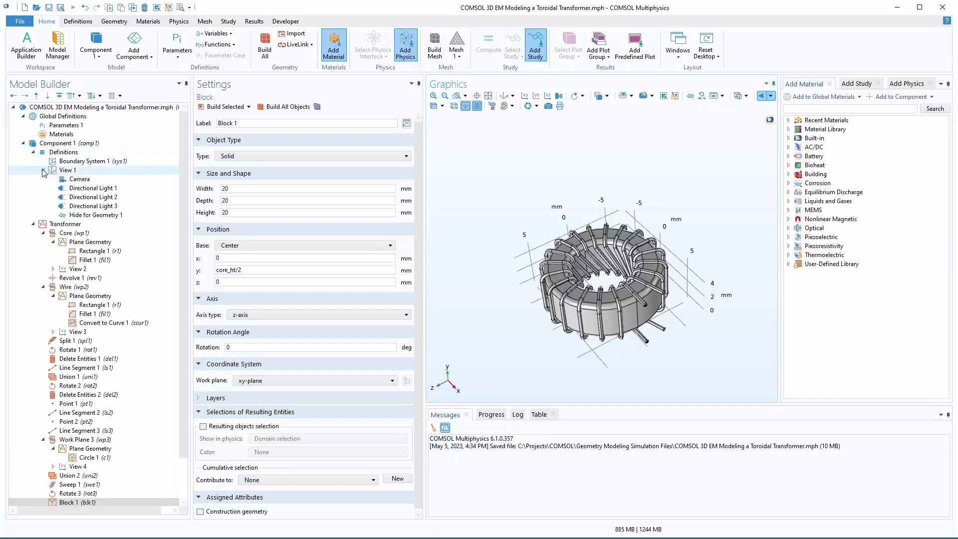
click(79, 215)
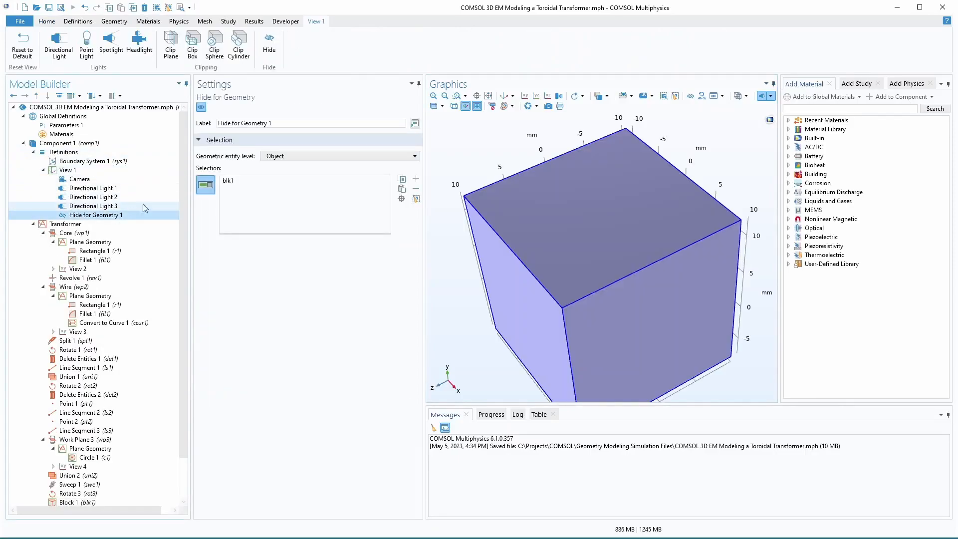
Toggle the display of the hidden block and disable the Hide for Geometry 1 node
click(202, 107)
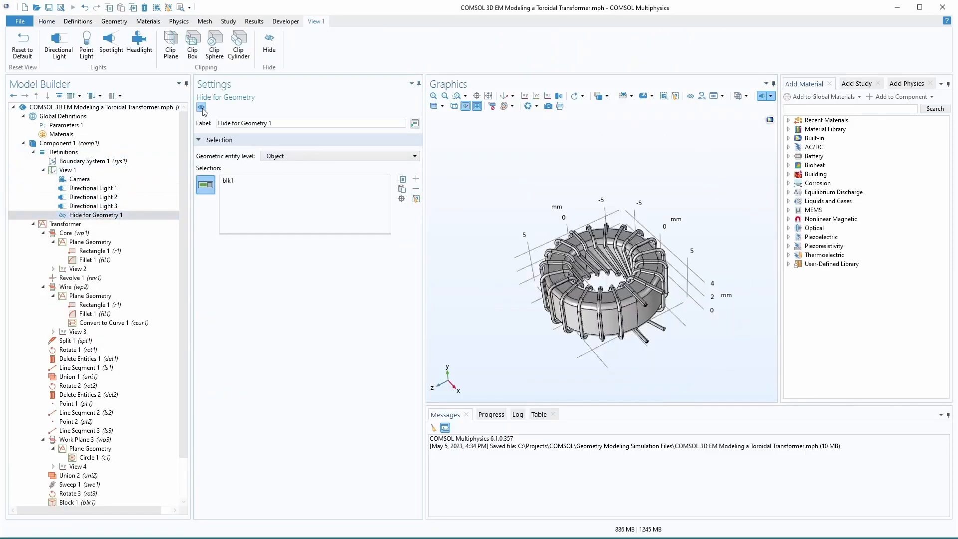
click(201, 108)
click(201, 107)
click(202, 107)
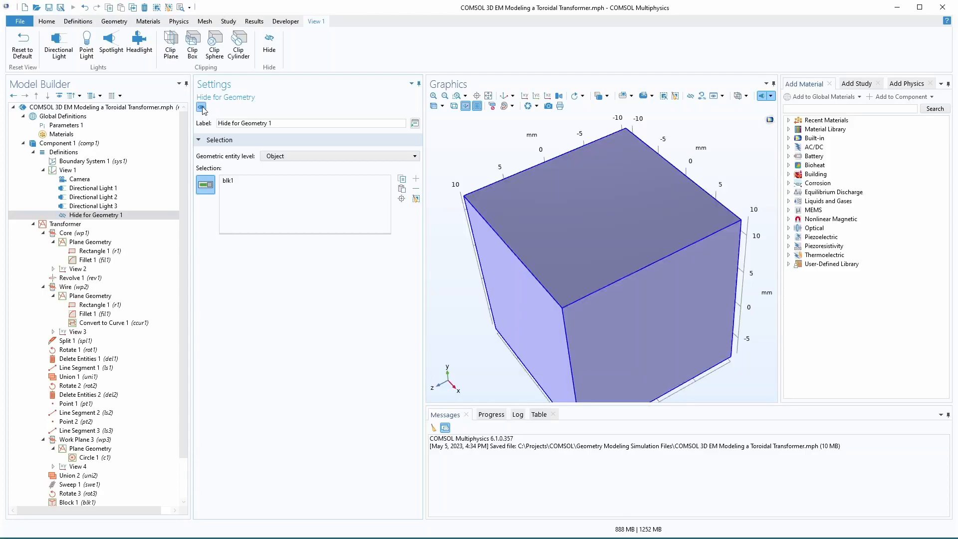
right_click(77, 218)
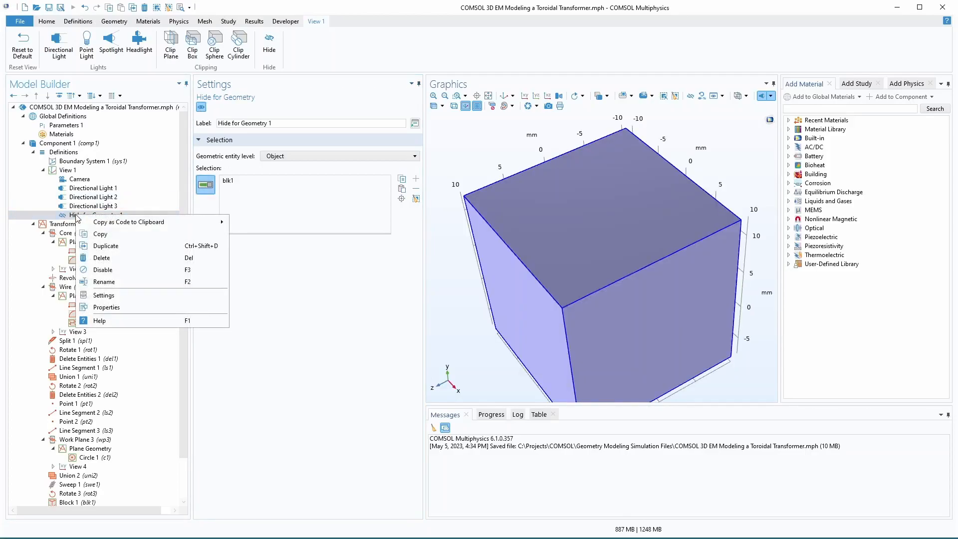
click(106, 272)
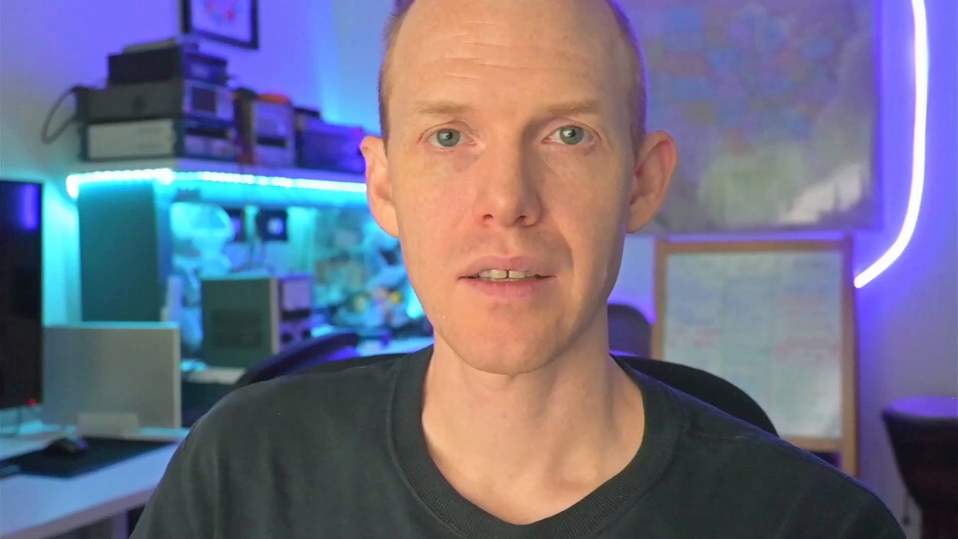